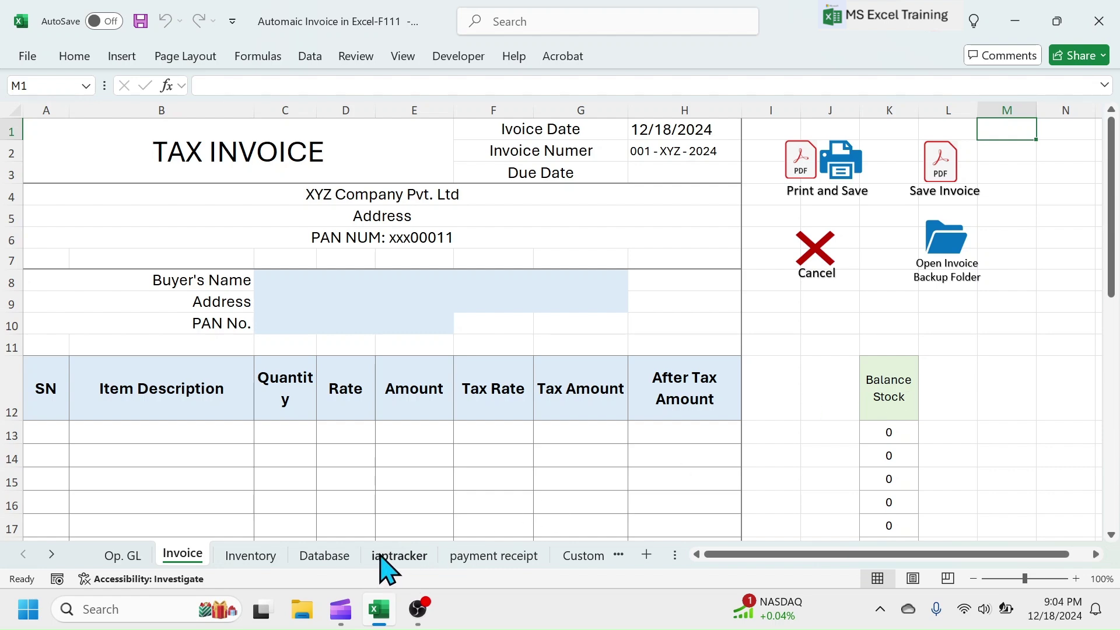
- Glance at the operating guidelines sheet, then inspect the Invoice sheet's H1 date, H2 number and H3 due-date formulas
{"action": "left_click", "coordinate": [118, 557]}
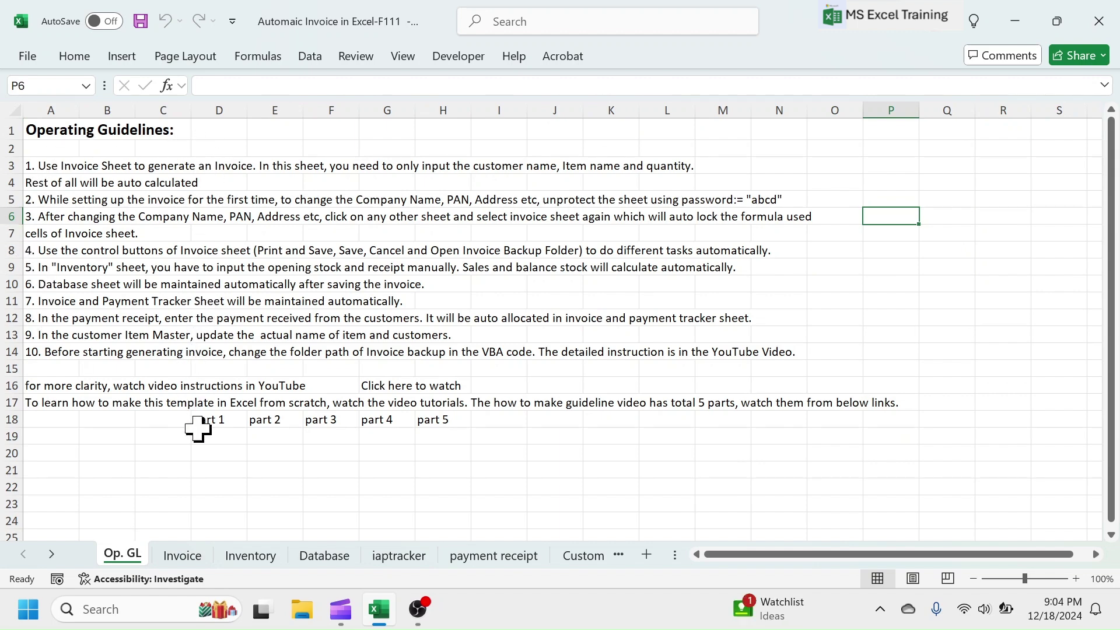
{"action": "left_click", "coordinate": [177, 559]}
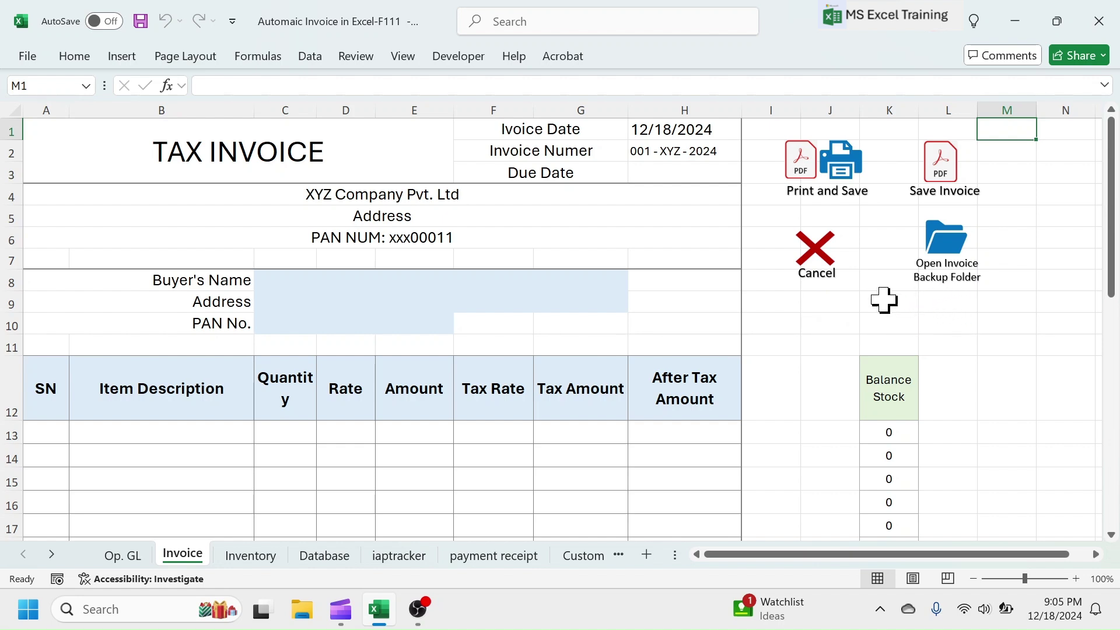
{"action": "left_click", "coordinate": [670, 130]}
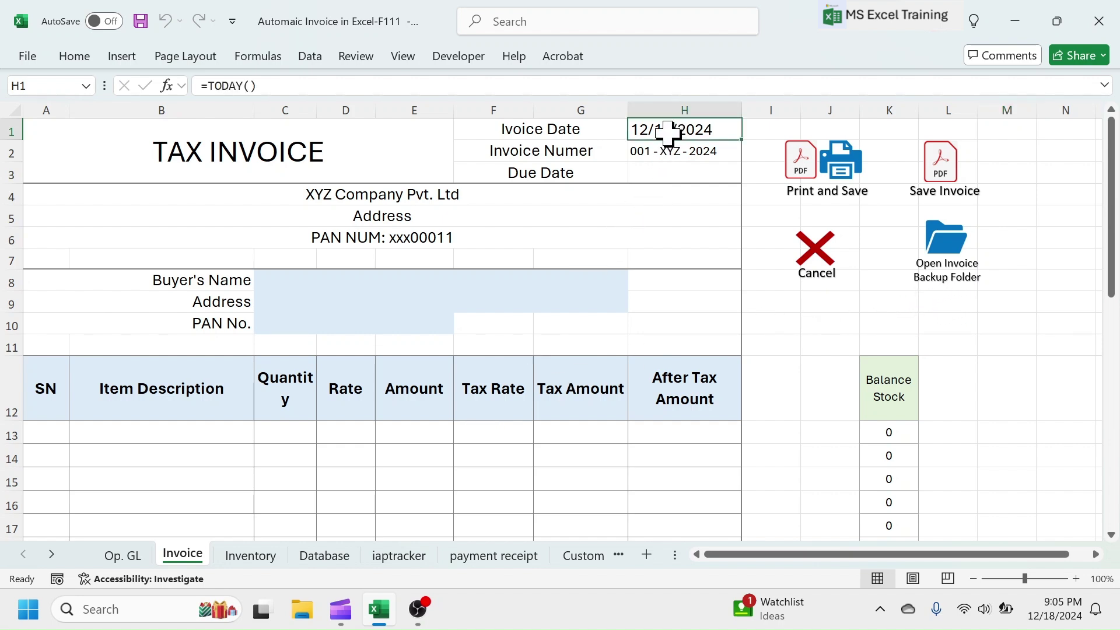
{"action": "left_click", "coordinate": [668, 153]}
{"action": "left_click", "coordinate": [637, 169]}
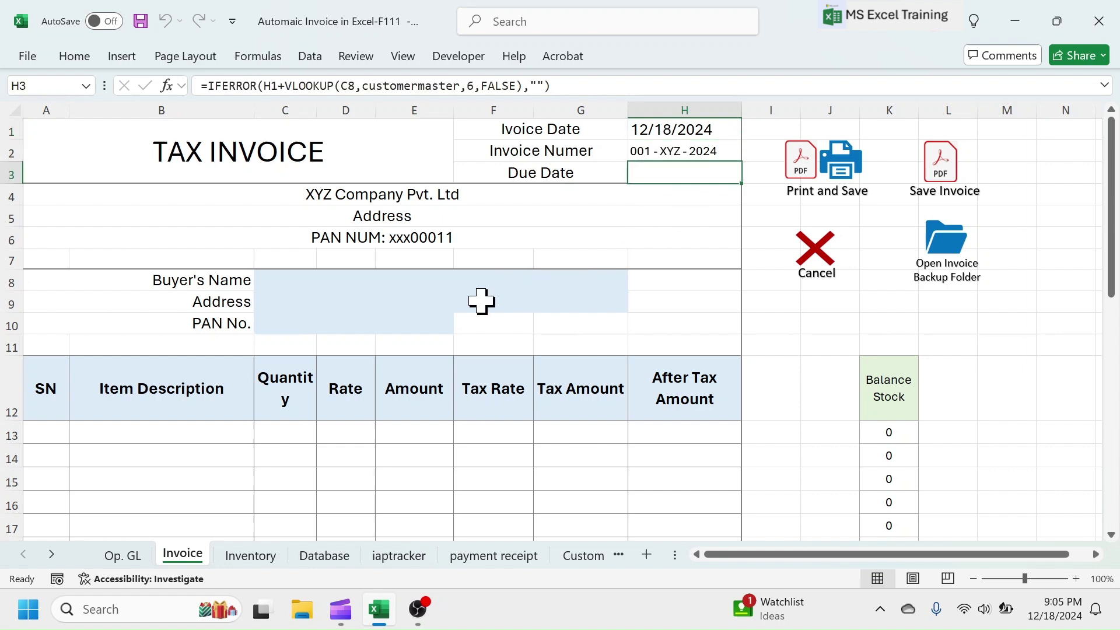
{"action": "left_click", "coordinate": [665, 152]}
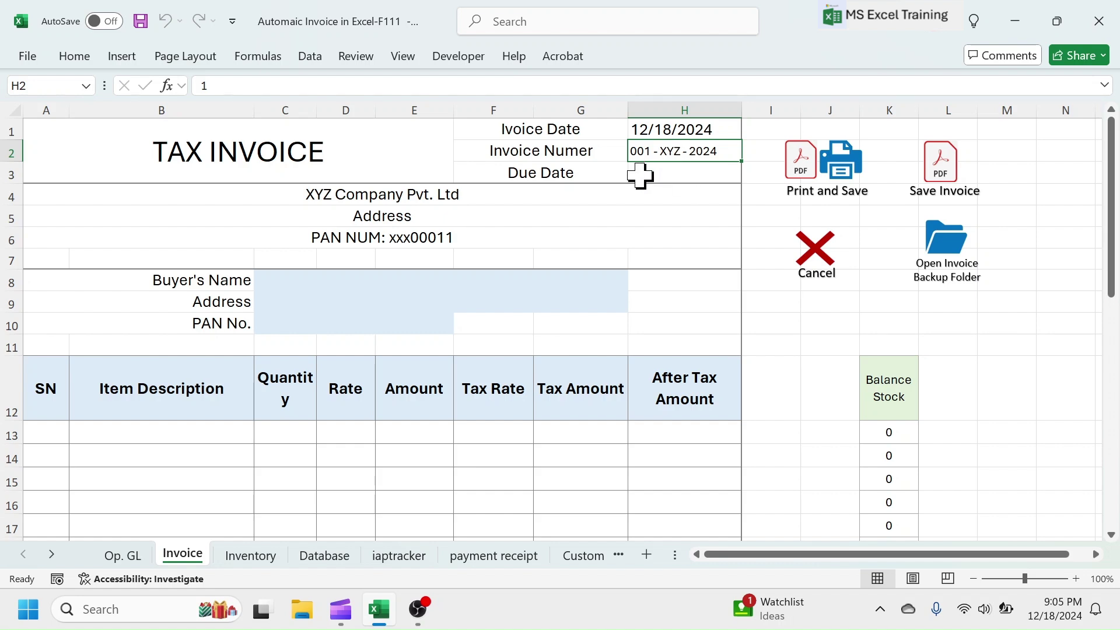
{"action": "left_click", "coordinate": [242, 560]}
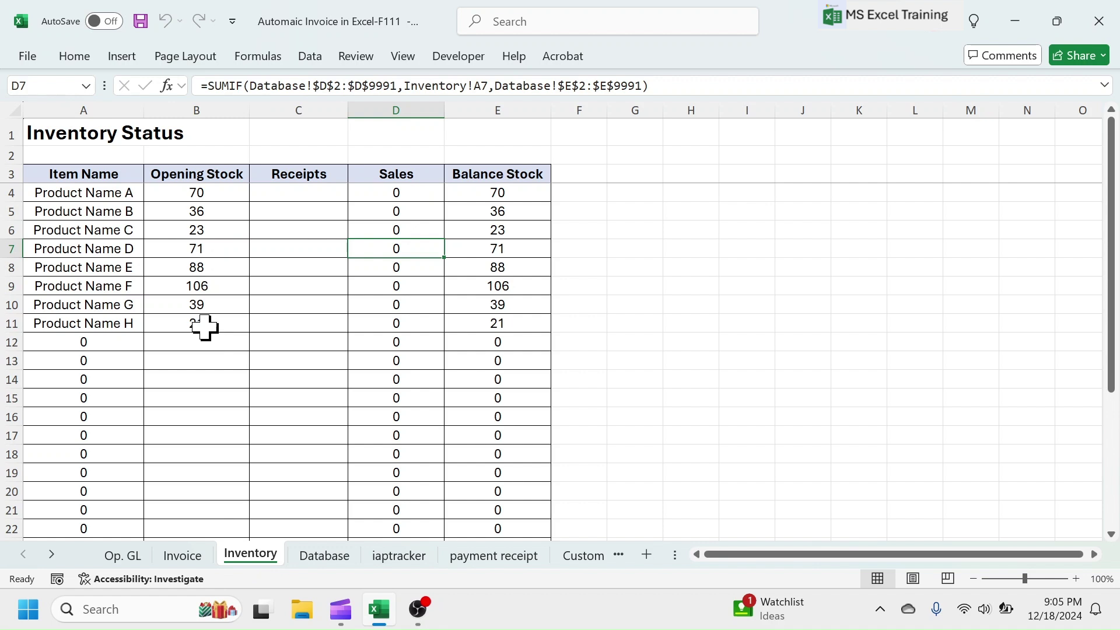
{"action": "left_click", "coordinate": [205, 172]}
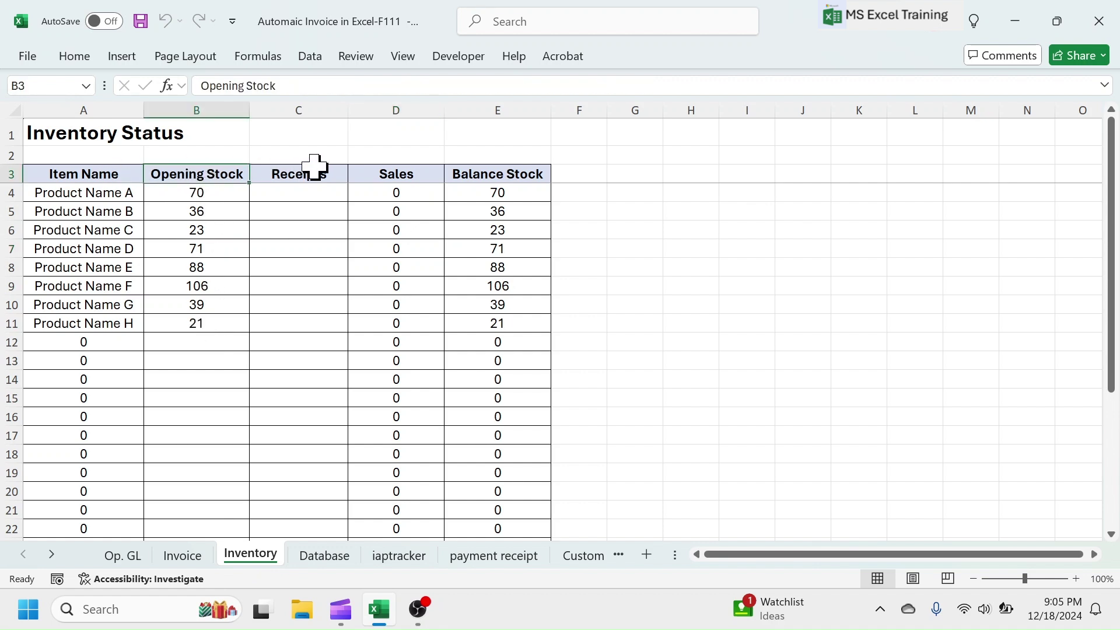
{"action": "left_click", "coordinate": [315, 169]}
{"action": "left_click", "coordinate": [412, 174]}
{"action": "left_click", "coordinate": [491, 171]}
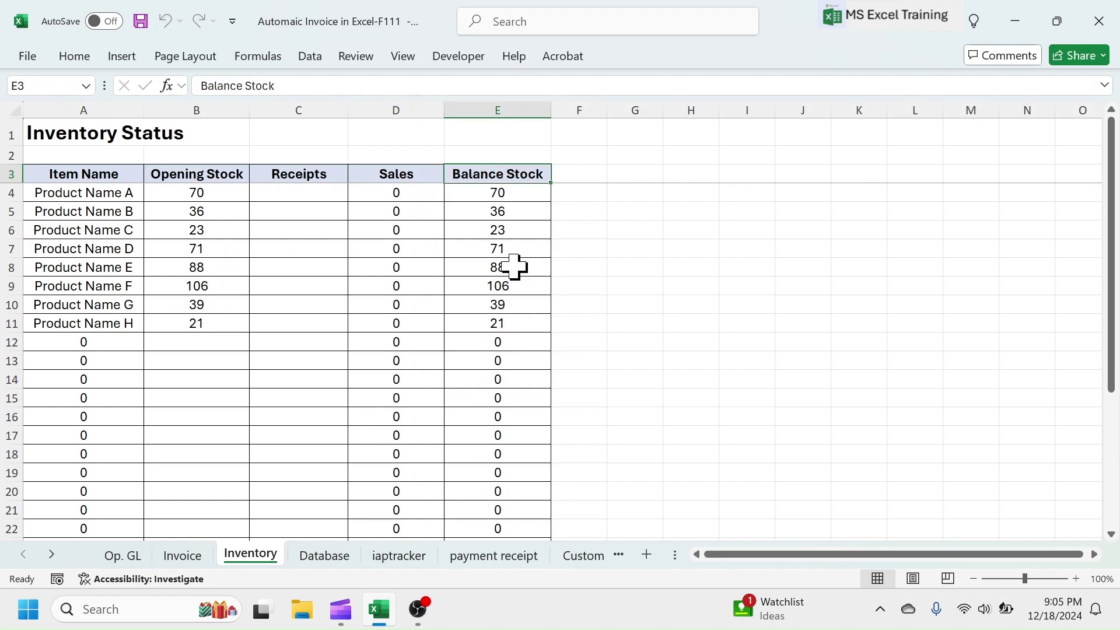
{"action": "left_click", "coordinate": [212, 192]}
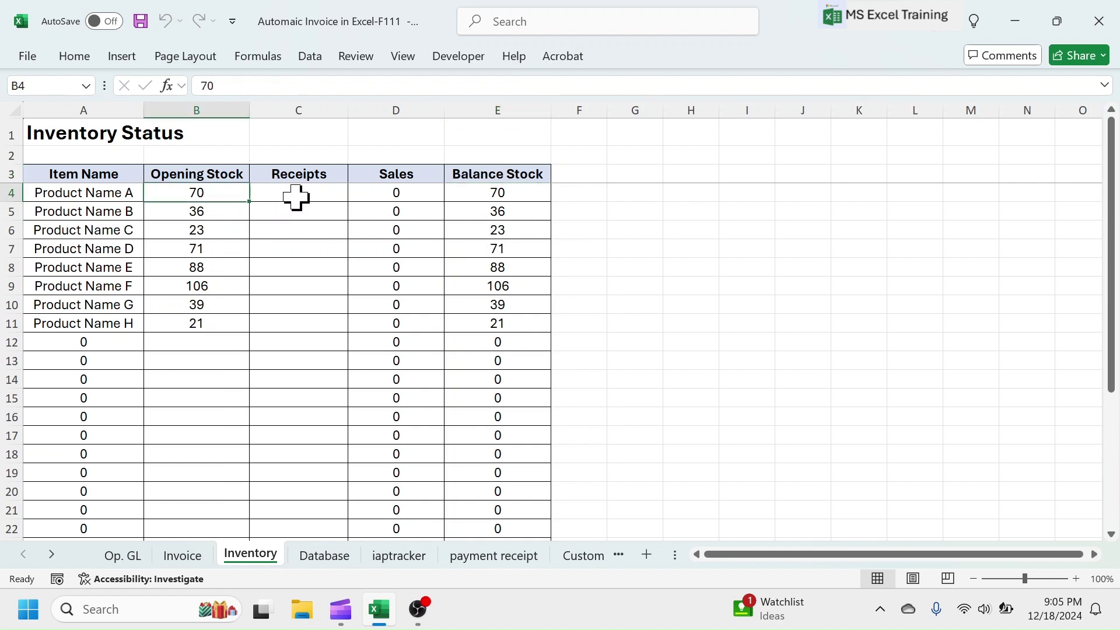
{"action": "left_click", "coordinate": [296, 194]}
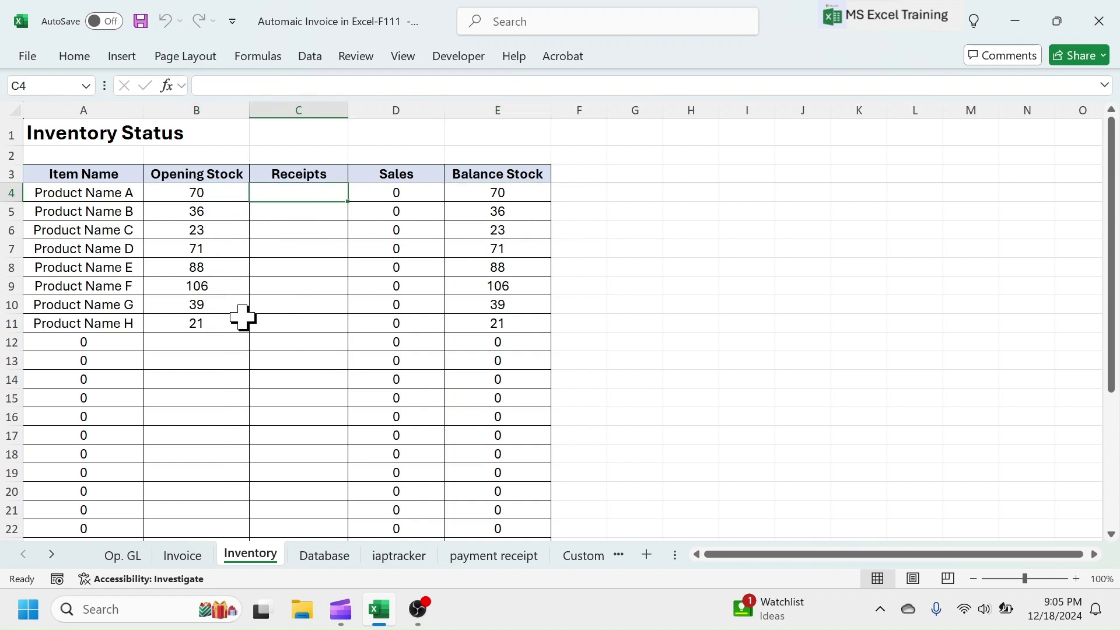
- Page through the Database, iaptracker and payment receipt sheets, finishing on Customer, Item Master
{"action": "left_click", "coordinate": [321, 560]}
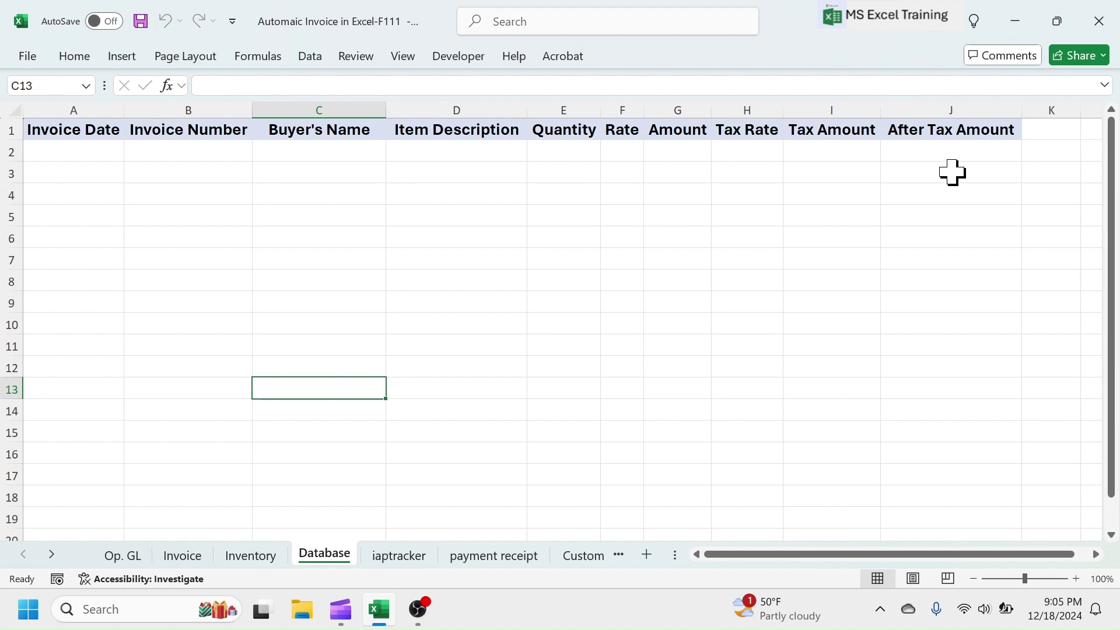
{"action": "left_click", "coordinate": [415, 557]}
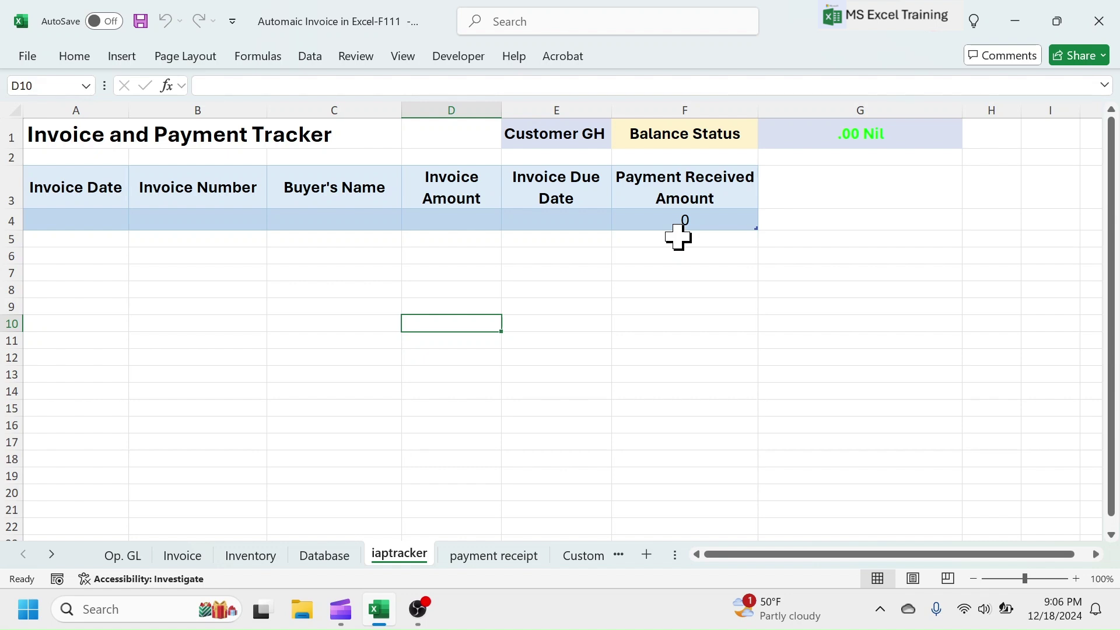
{"action": "left_click", "coordinate": [512, 559]}
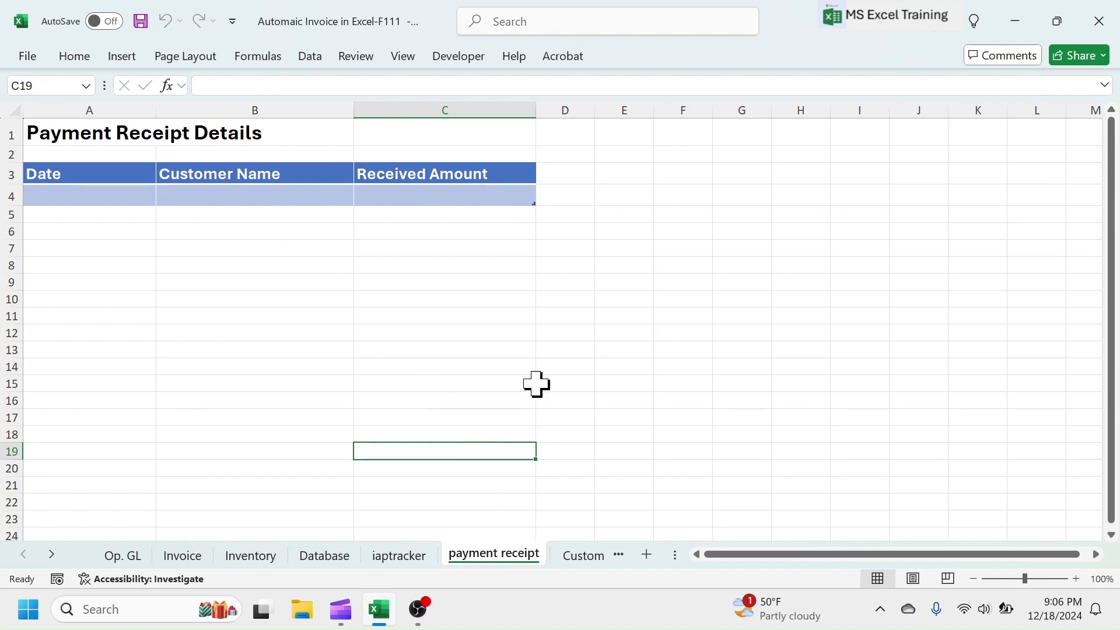
{"action": "left_click", "coordinate": [582, 557]}
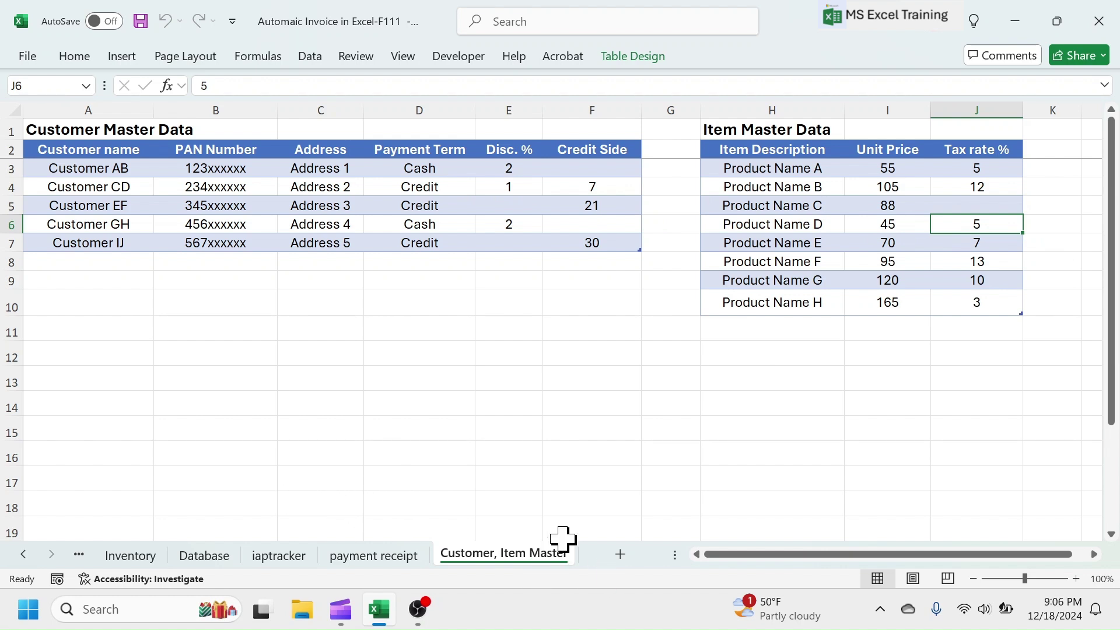
- Return to the Invoice sheet and choose Customer CD as the buyer
{"action": "left_click", "coordinate": [24, 555]}
{"action": "left_click", "coordinate": [23, 554]}
{"action": "left_click", "coordinate": [181, 556]}
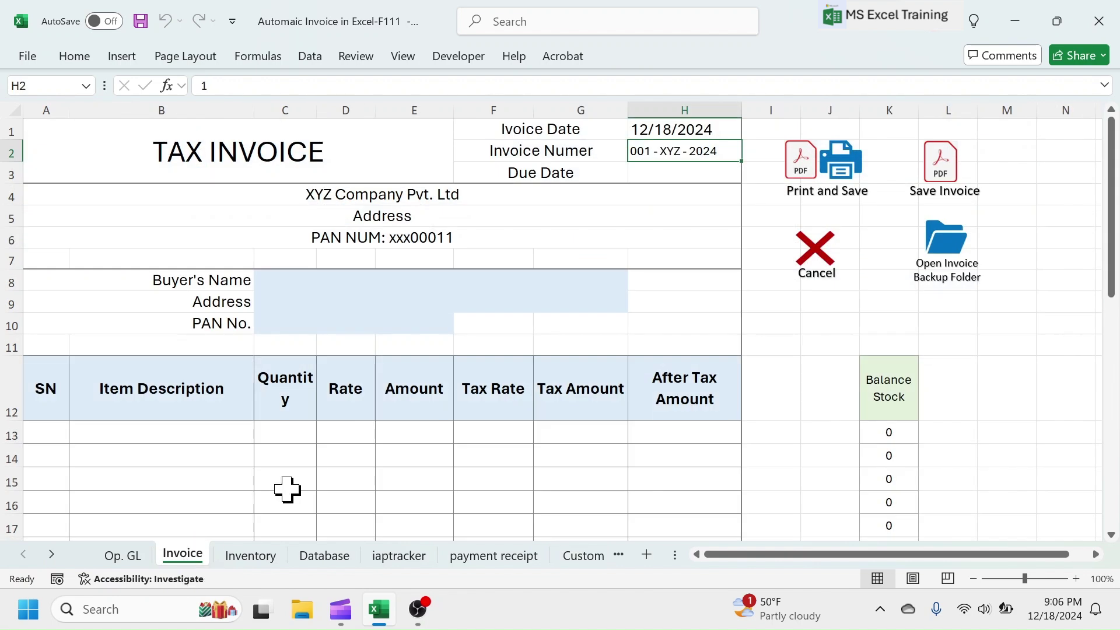
{"action": "left_click", "coordinate": [395, 292]}
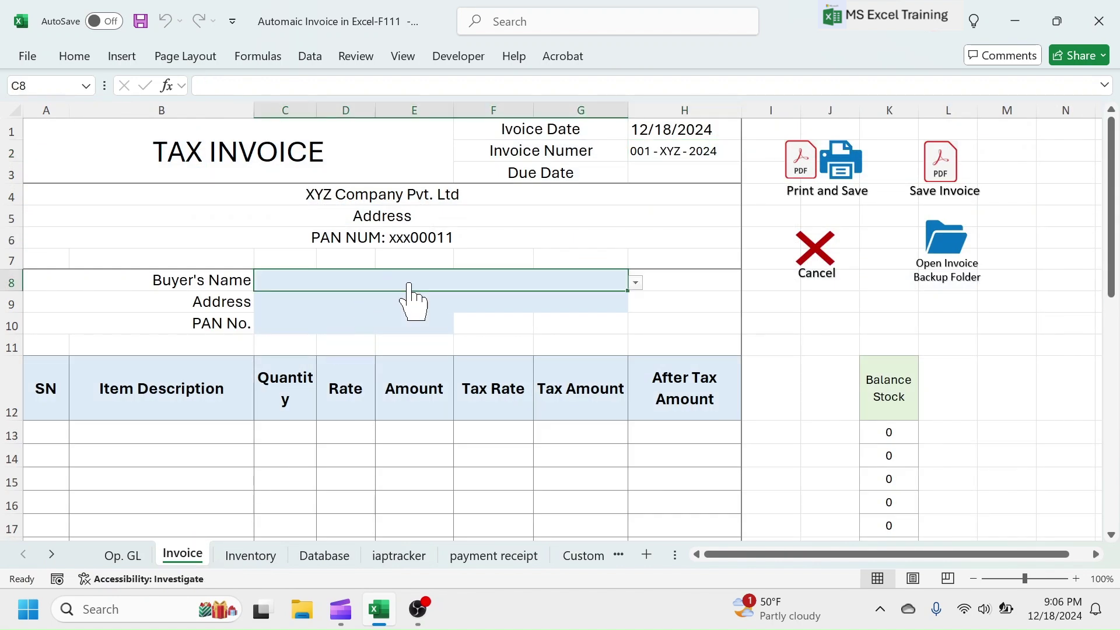
{"action": "left_click", "coordinate": [636, 284]}
{"action": "left_click", "coordinate": [295, 315]}
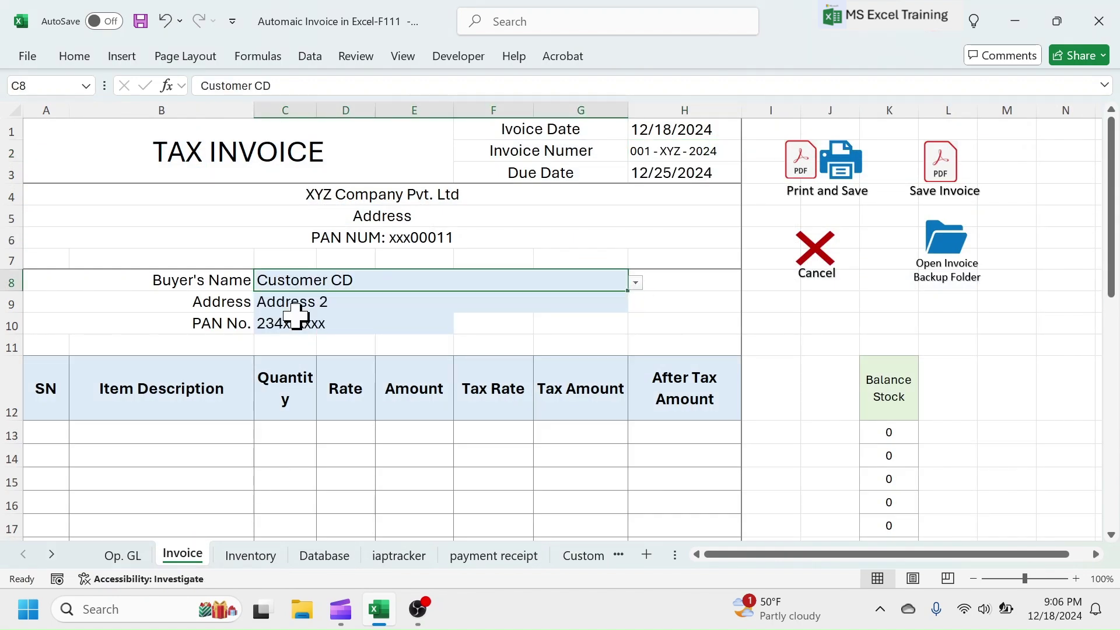
- Add Product Name A on the first line with a quantity of 72
{"action": "left_click", "coordinate": [153, 436]}
{"action": "left_click", "coordinate": [261, 435]}
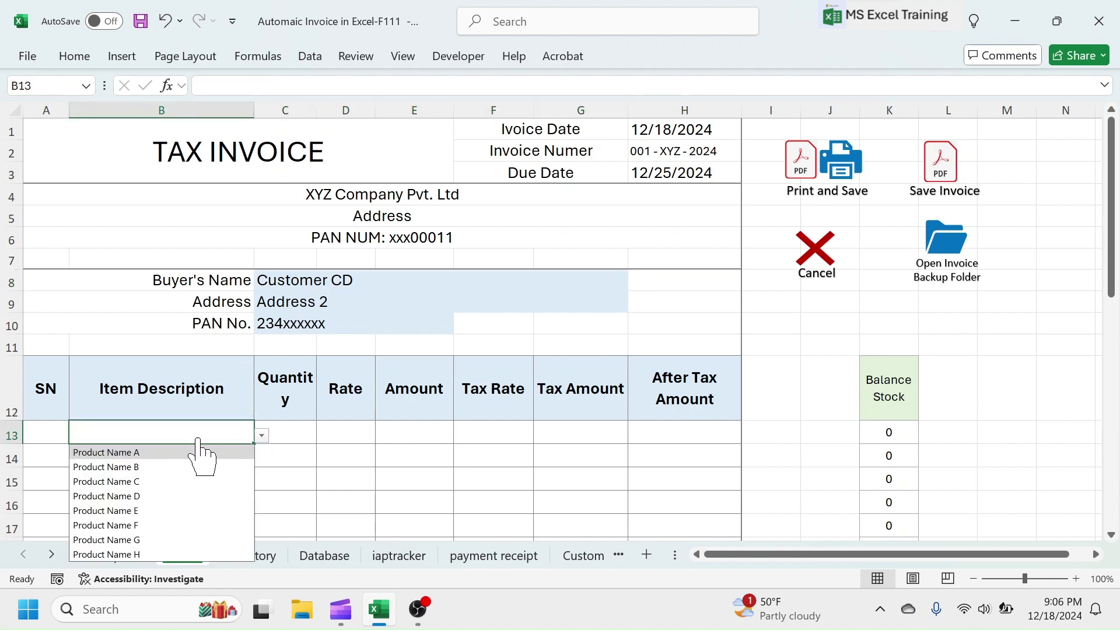
{"action": "left_click", "coordinate": [135, 454]}
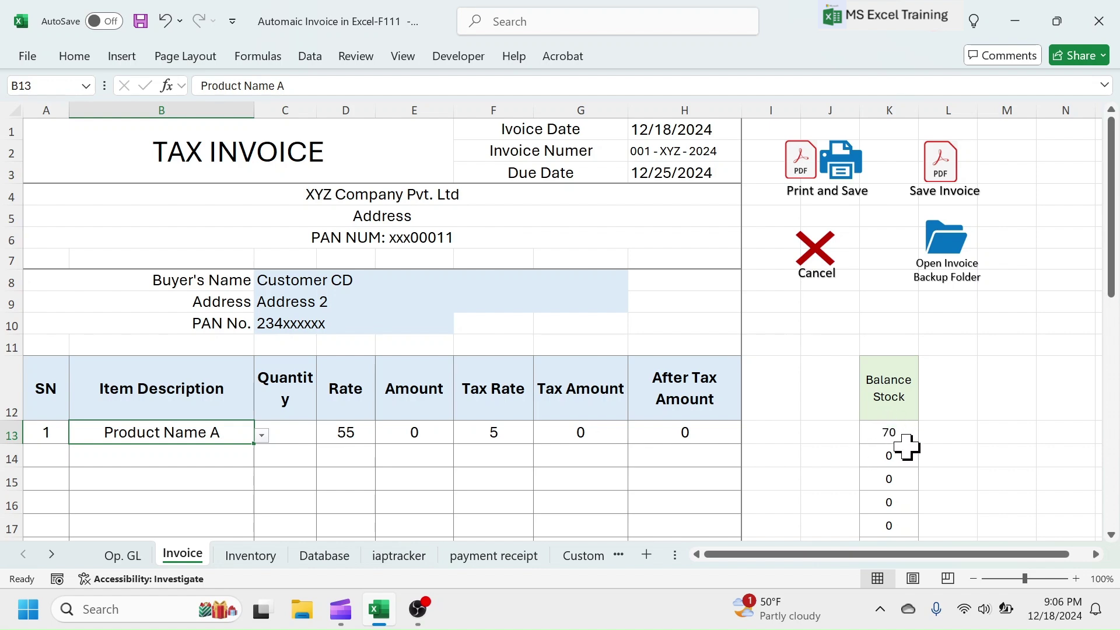
{"action": "left_click", "coordinate": [276, 442]}
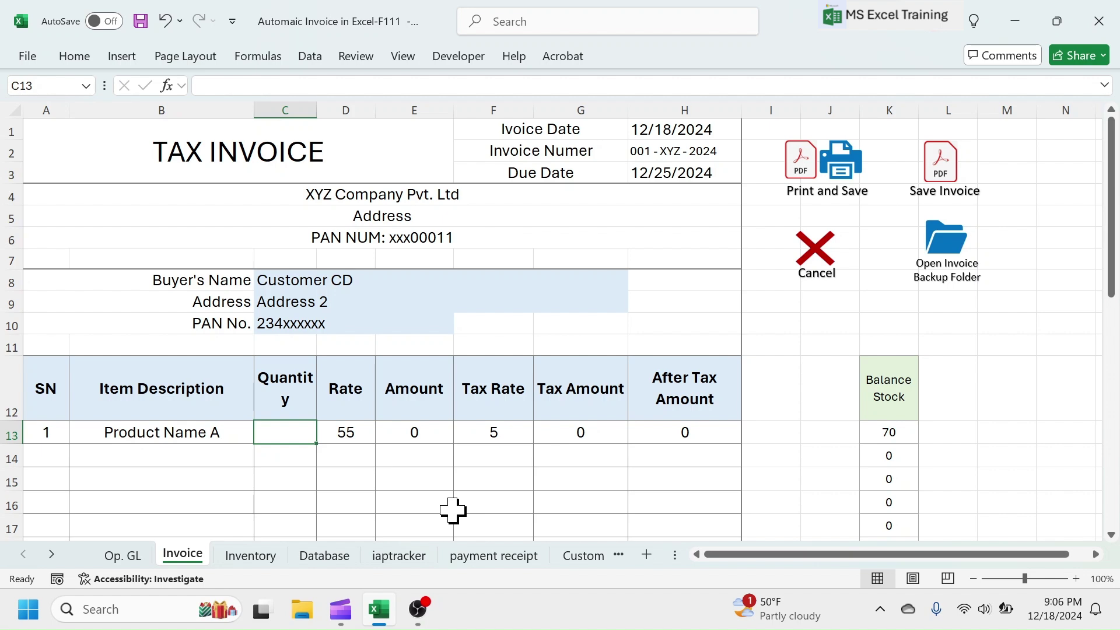
{"action": "type", "text": "72"}
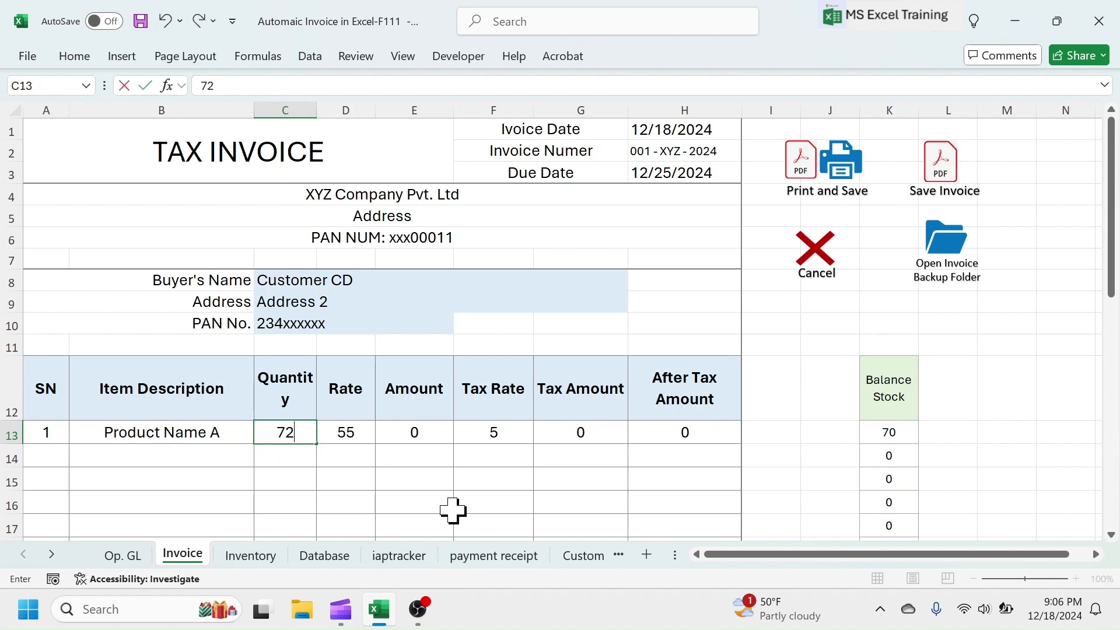
{"action": "key", "text": "Return"}
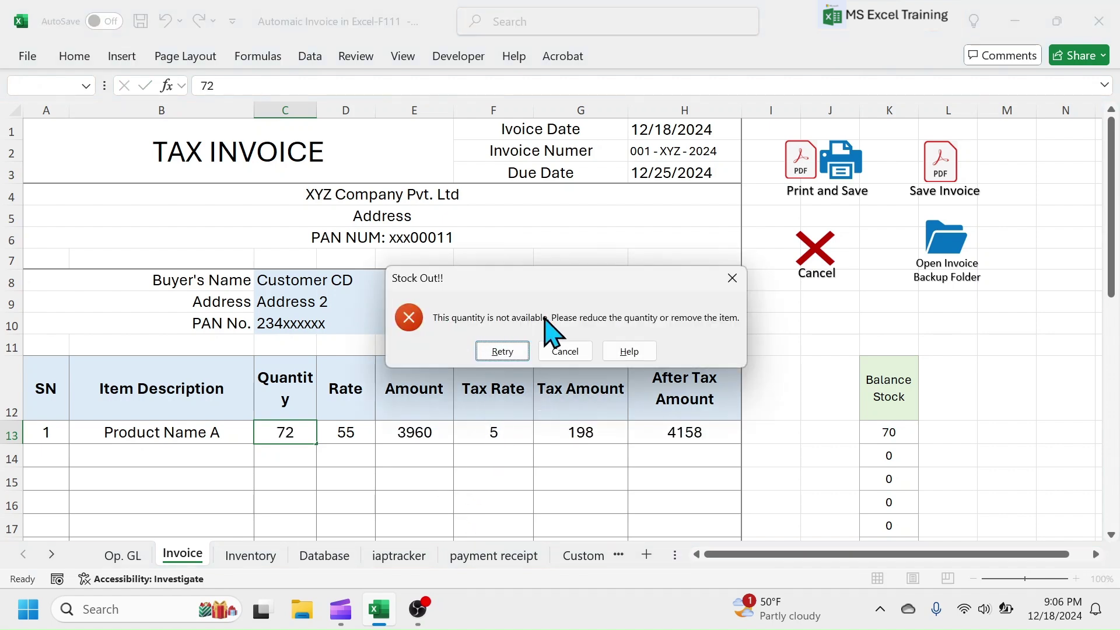
- Lower Product Name A's quantity to 60 and add Product Name D with quantity 12
{"action": "left_click", "coordinate": [499, 351]}
{"action": "type", "text": "6"}
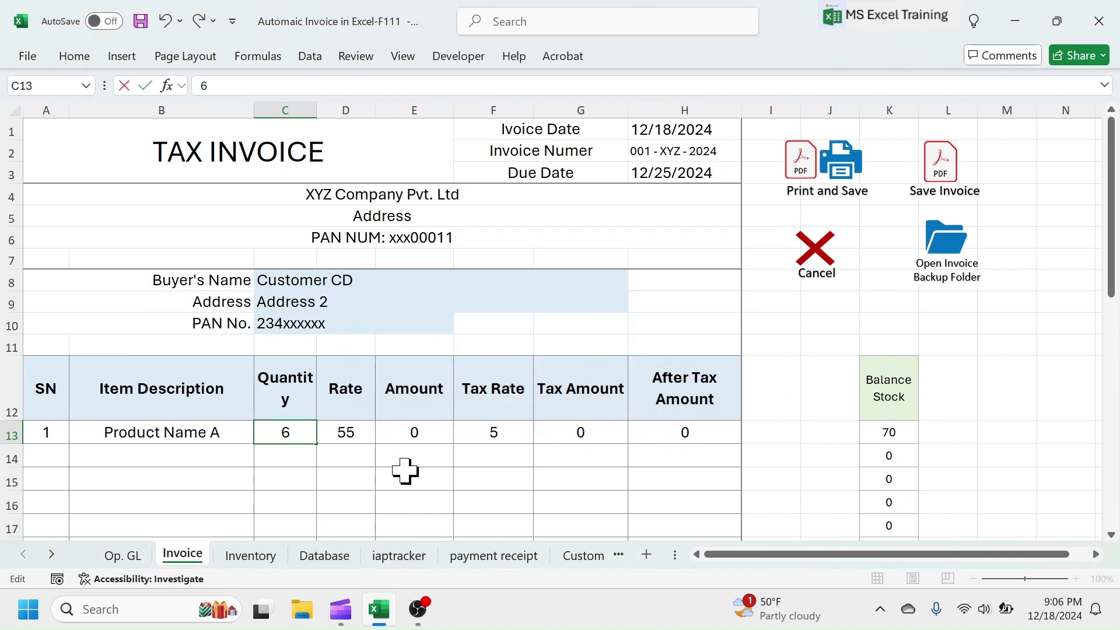
{"action": "type", "text": "0"}
{"action": "key", "text": "Return"}
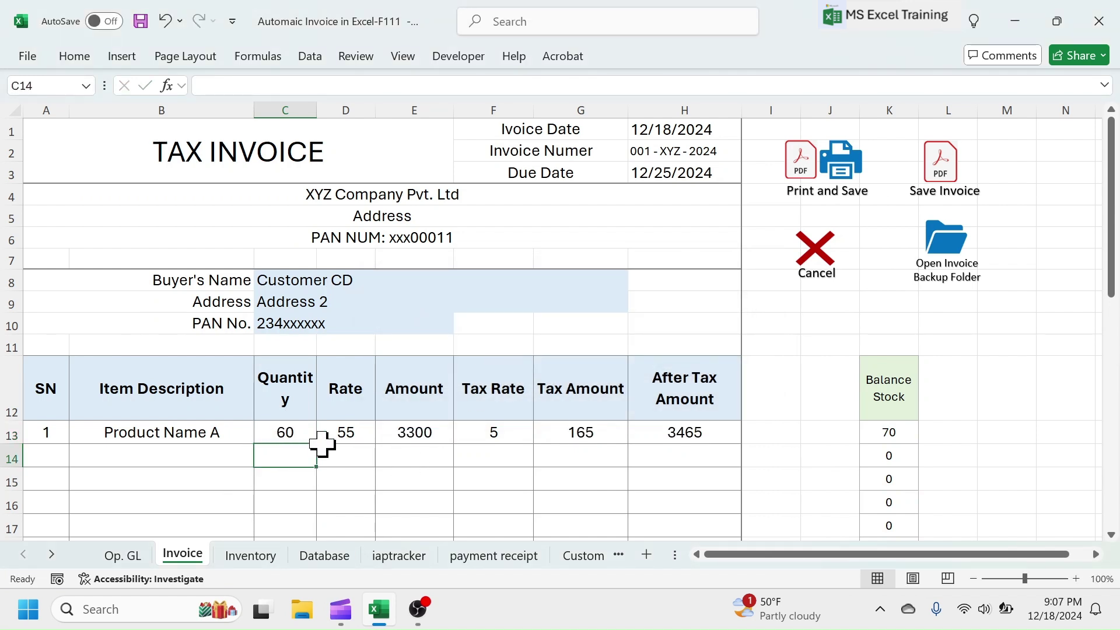
{"action": "left_click", "coordinate": [198, 455]}
{"action": "left_click", "coordinate": [261, 459]}
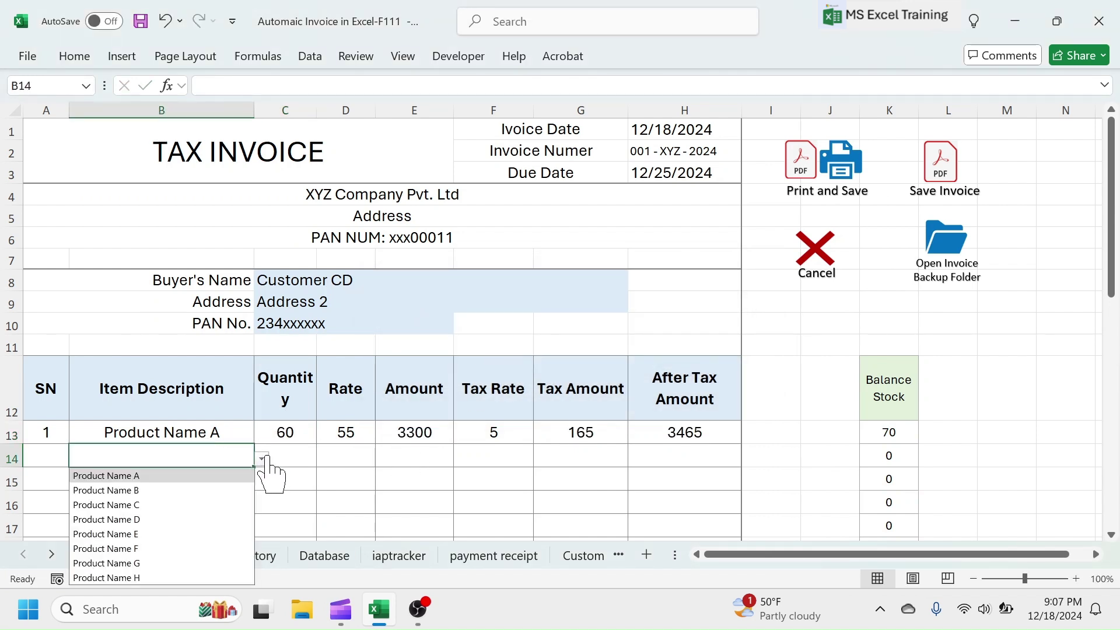
{"action": "left_click", "coordinate": [118, 519]}
{"action": "left_click", "coordinate": [292, 455]}
{"action": "type", "text": "12"}
- Add Product Name G with quantity 30 and Product Name E with quantity 12
{"action": "left_click", "coordinate": [224, 483]}
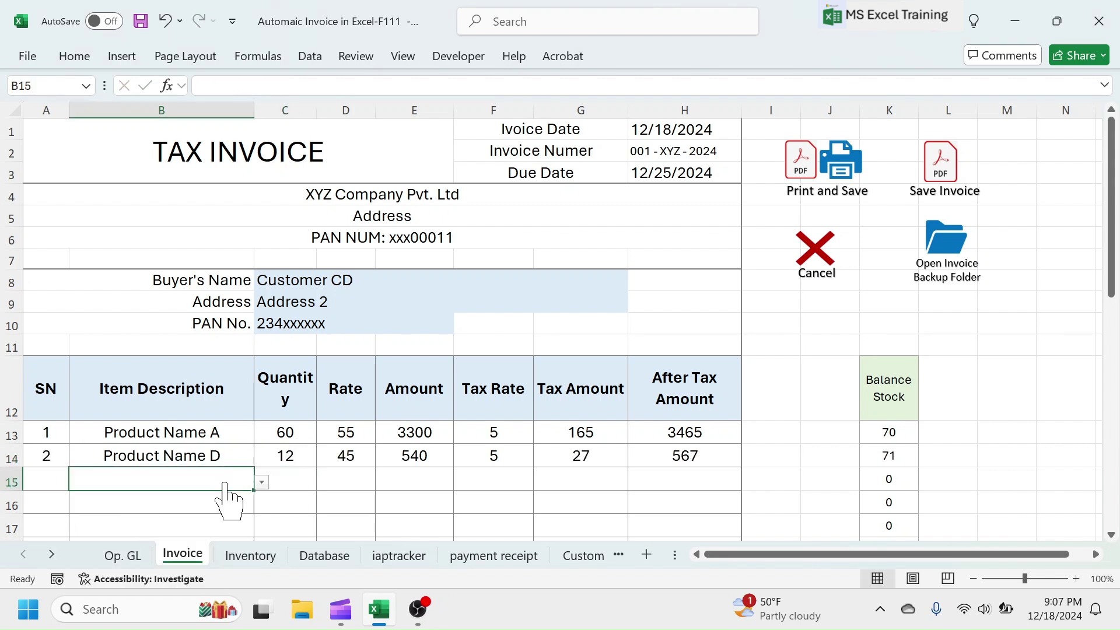
{"action": "left_click", "coordinate": [261, 482]}
{"action": "left_click", "coordinate": [154, 444]}
{"action": "left_click", "coordinate": [309, 479]}
{"action": "type", "text": "30"}
{"action": "left_click", "coordinate": [217, 505]}
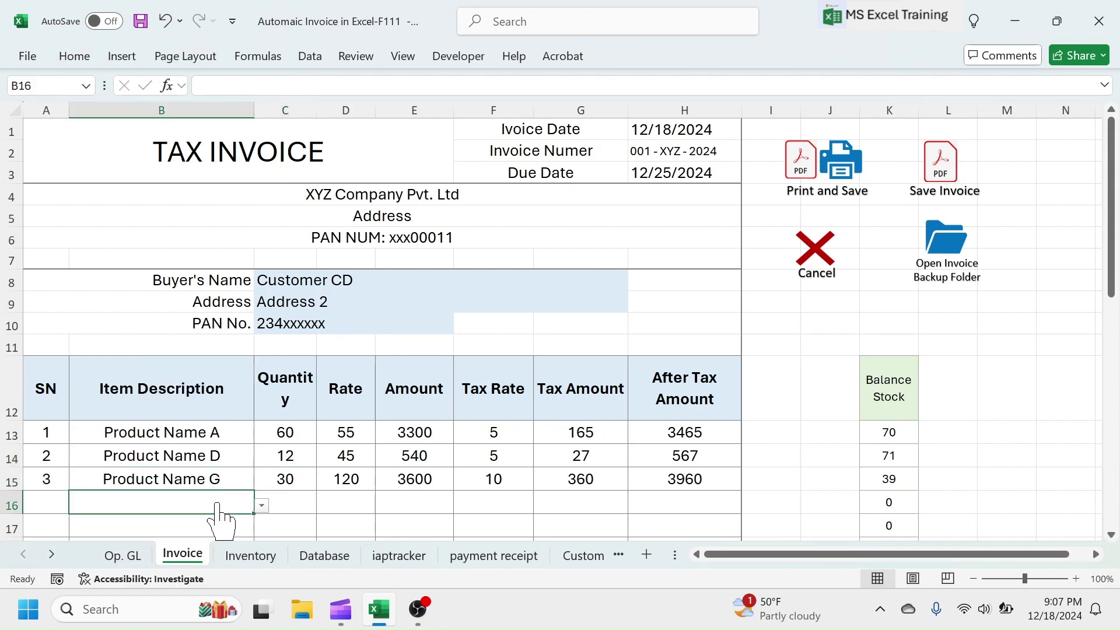
{"action": "left_click", "coordinate": [262, 506]}
{"action": "left_click", "coordinate": [127, 448]}
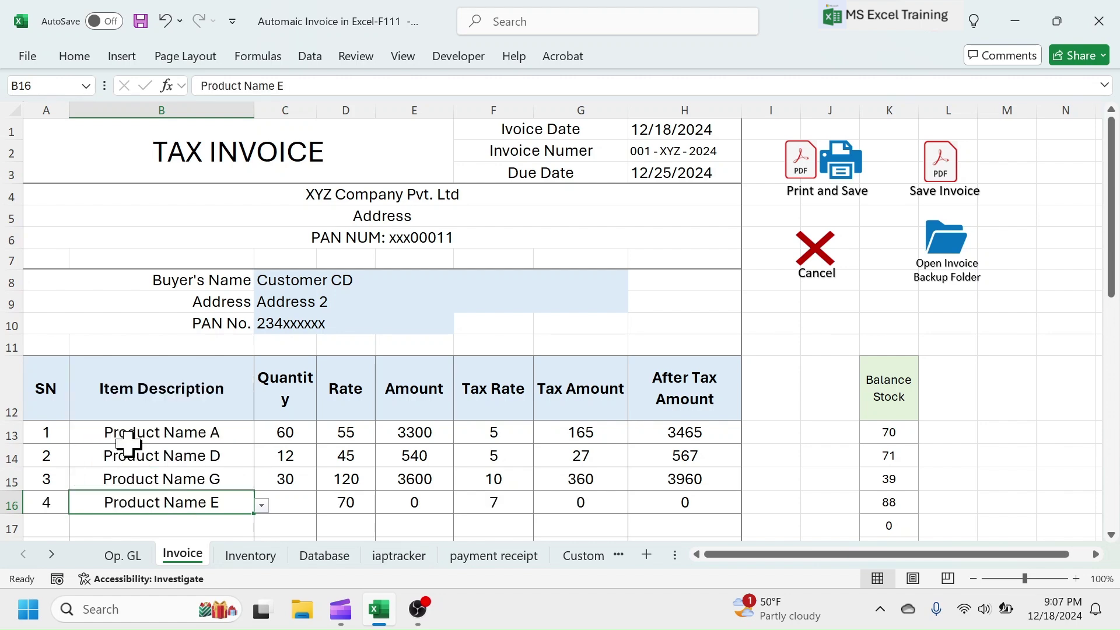
{"action": "left_click", "coordinate": [280, 500]}
{"action": "type", "text": "12"}
{"action": "key", "text": "Return"}
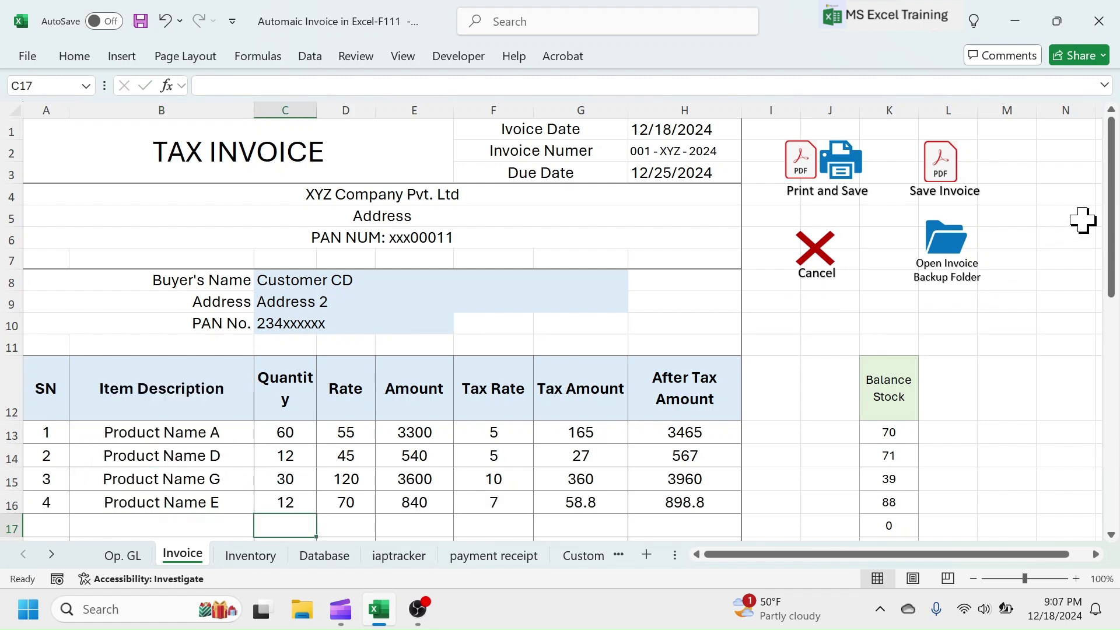
- Check the net amount in words formula and the invoice generated date and time
{"action": "left_click_drag", "start_coordinate": [1111, 228], "coordinate": [1094, 423]}
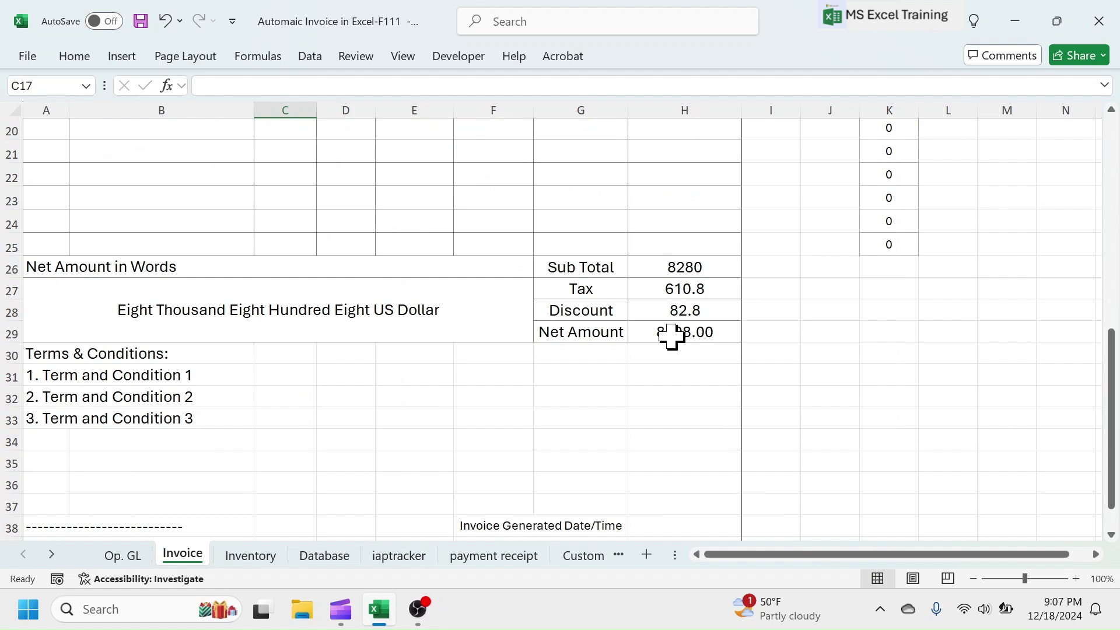
{"action": "left_click", "coordinate": [274, 308]}
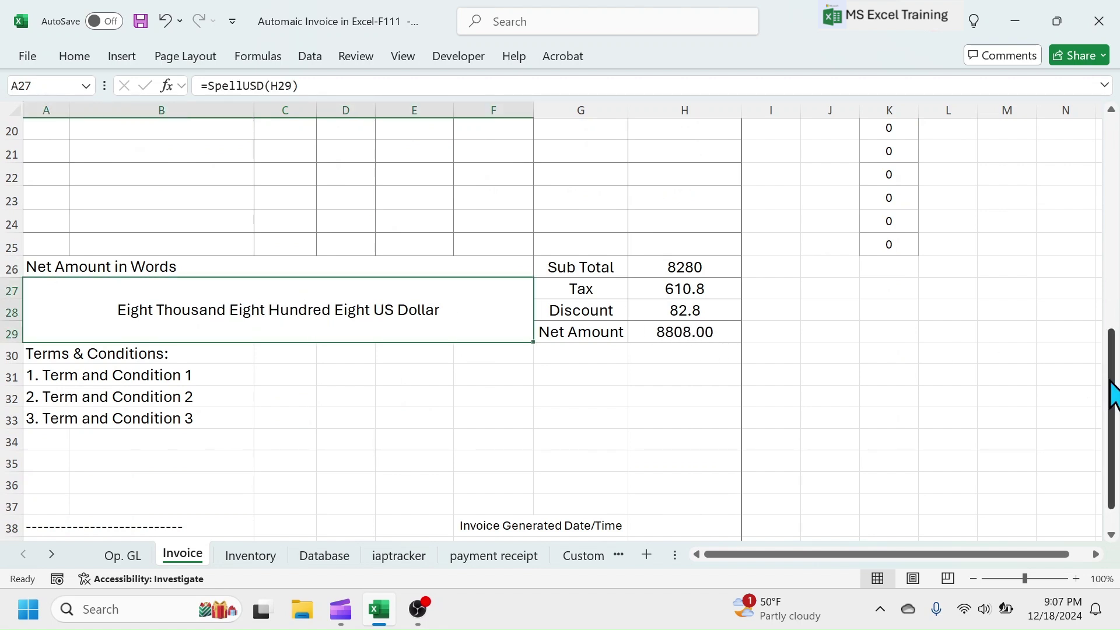
{"action": "left_click_drag", "start_coordinate": [1110, 393], "coordinate": [1111, 420]}
{"action": "left_click", "coordinate": [560, 510]}
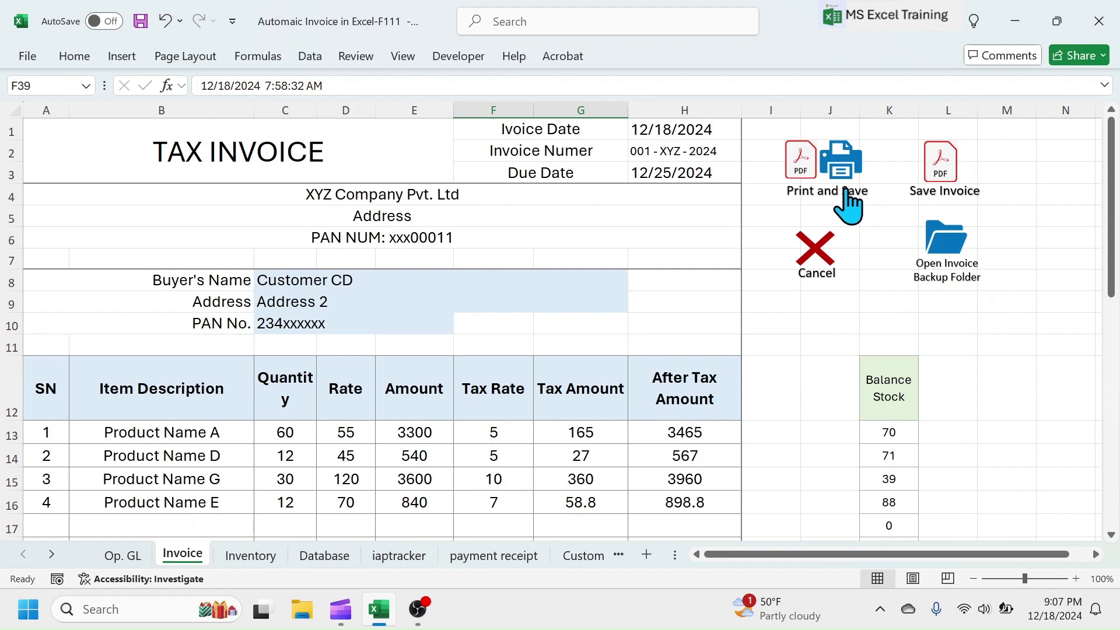
- Print and save invoice 001 as a PDF, dismiss the save-location prompt, and close the PDF
{"action": "left_click", "coordinate": [832, 172]}
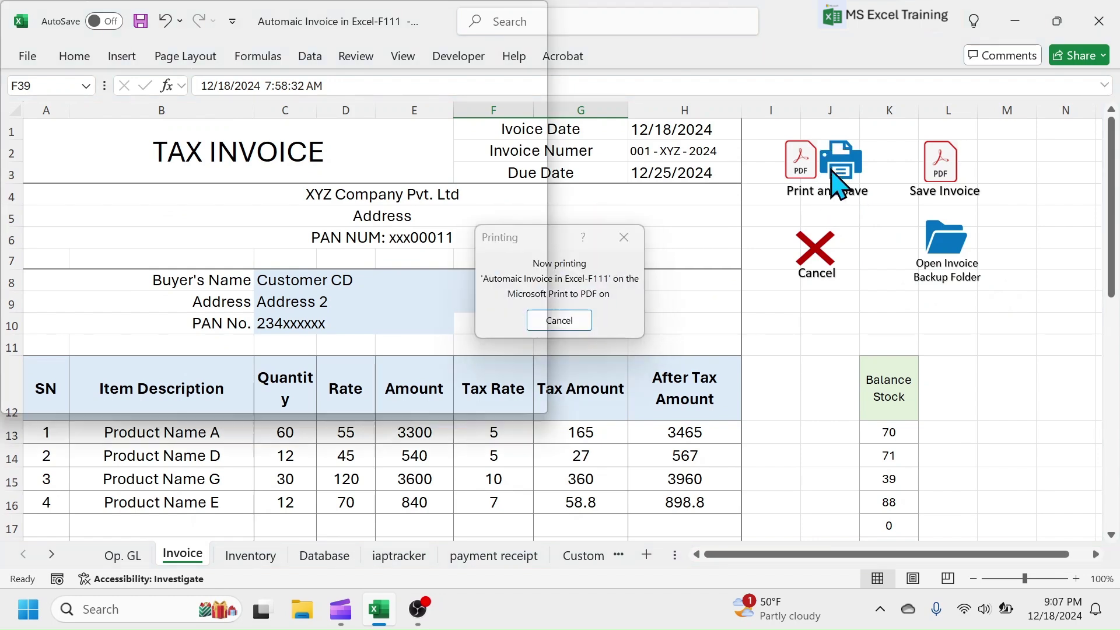
{"action": "left_click_drag", "start_coordinate": [665, 111], "coordinate": [469, 59]}
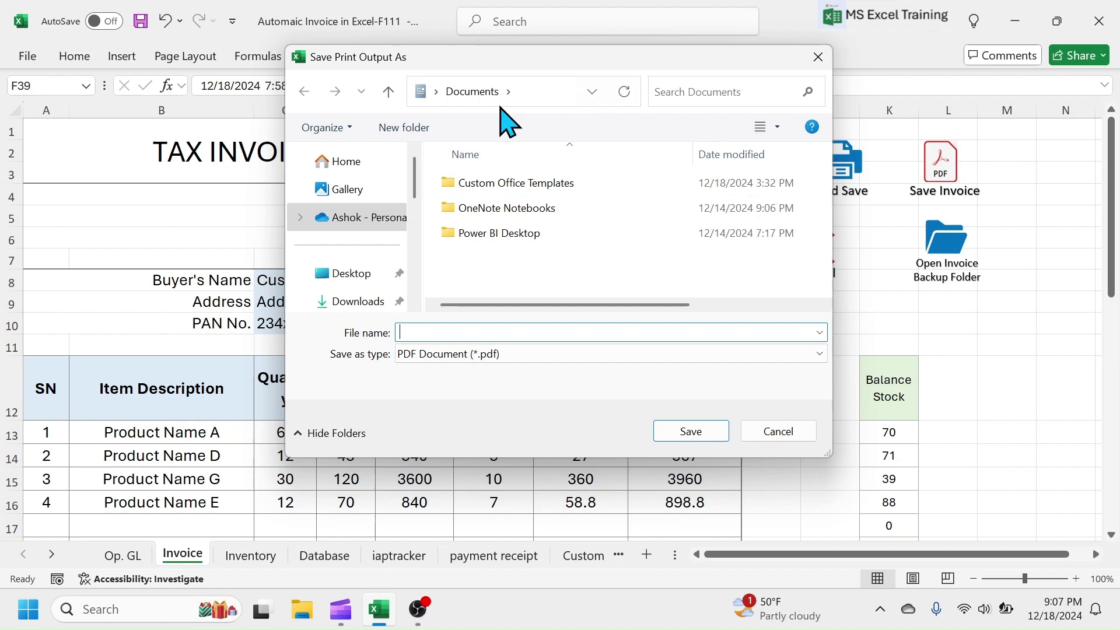
{"action": "left_click", "coordinate": [802, 436]}
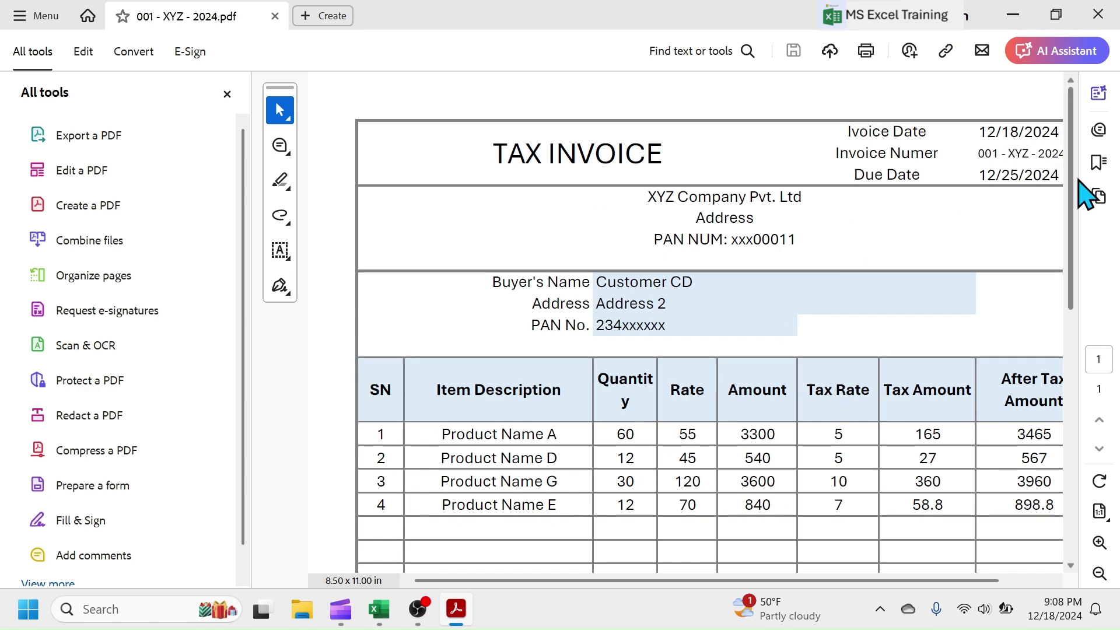
{"action": "mouse_move", "coordinate": [1072, 185]}
{"action": "left_mouse_down"}
{"action": "mouse_move", "coordinate": [1057, 455]}
{"action": "mouse_move", "coordinate": [1108, 170]}
{"action": "left_mouse_up"}
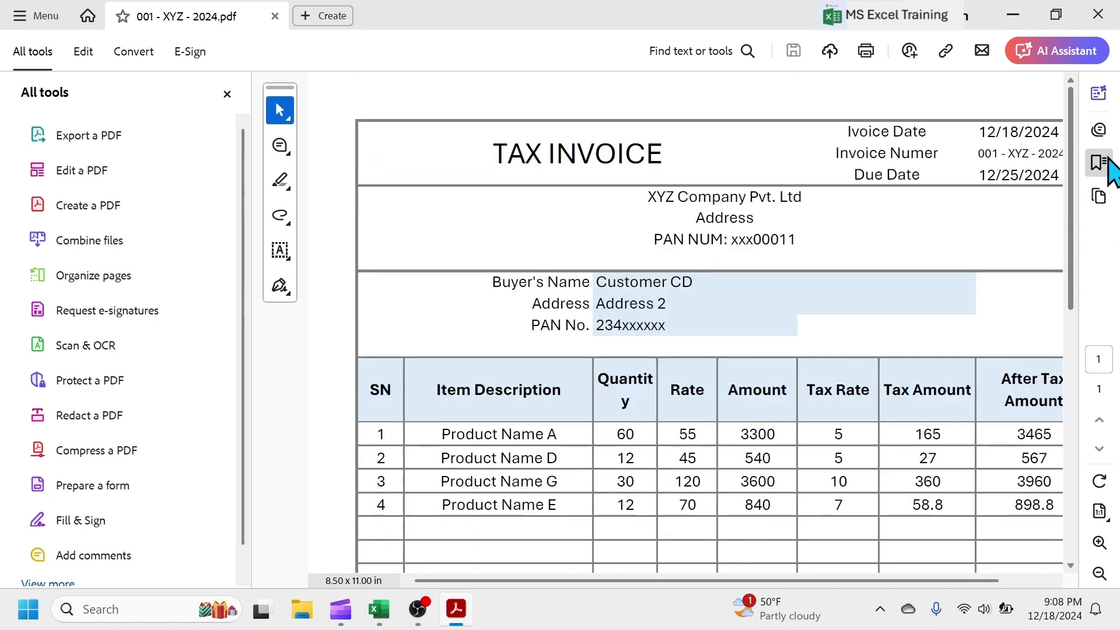
{"action": "left_click", "coordinate": [1099, 17]}
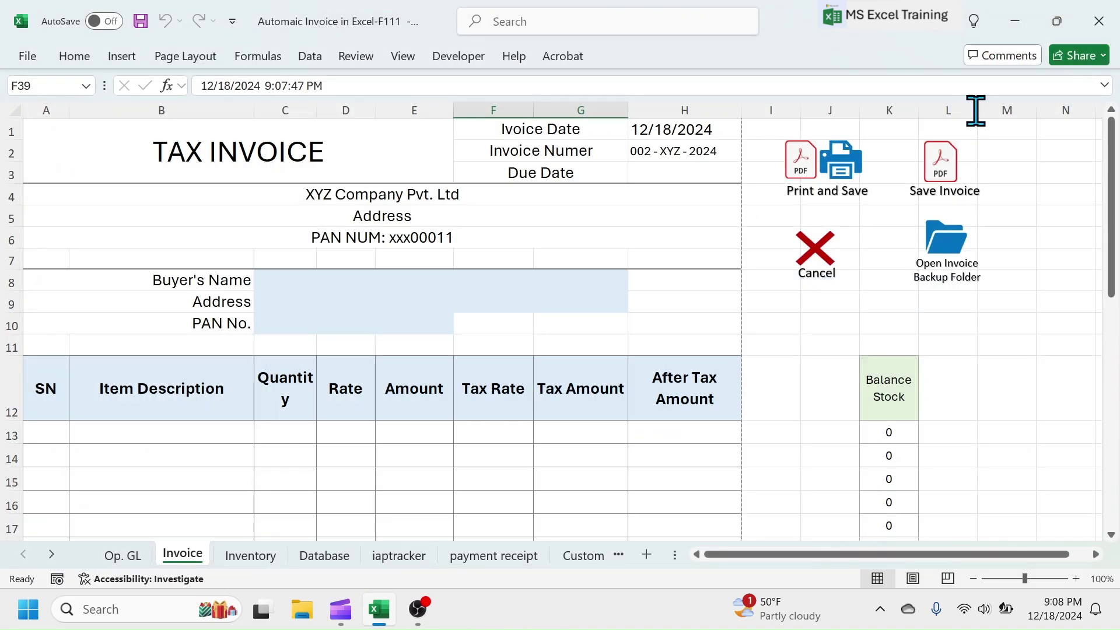
- Check the new invoice number and the Inventory sales and balance stock for Products A, D, E, G
{"action": "left_click", "coordinate": [650, 151]}
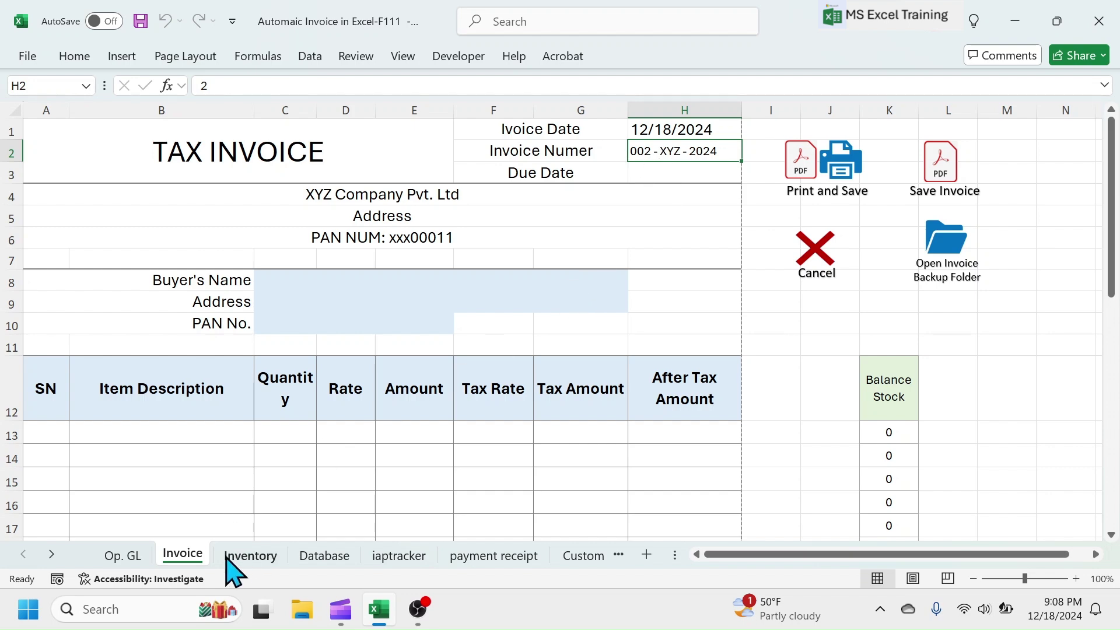
{"action": "left_click", "coordinate": [251, 556]}
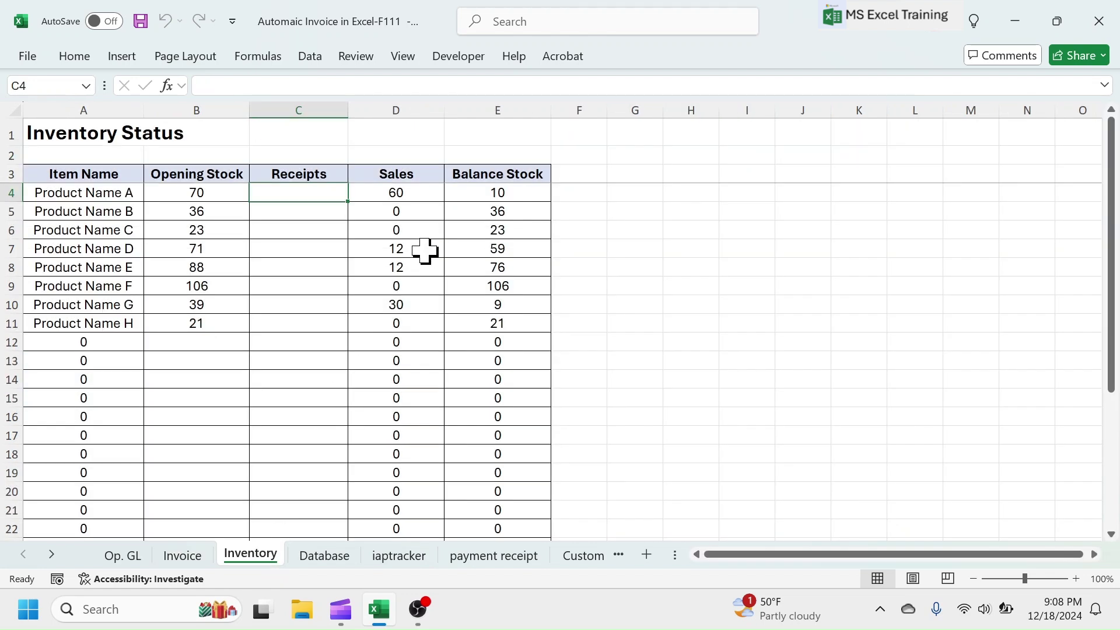
{"action": "left_click", "coordinate": [425, 251]}
{"action": "left_click", "coordinate": [419, 305]}
{"action": "left_click", "coordinate": [420, 192]}
{"action": "left_click", "coordinate": [505, 259]}
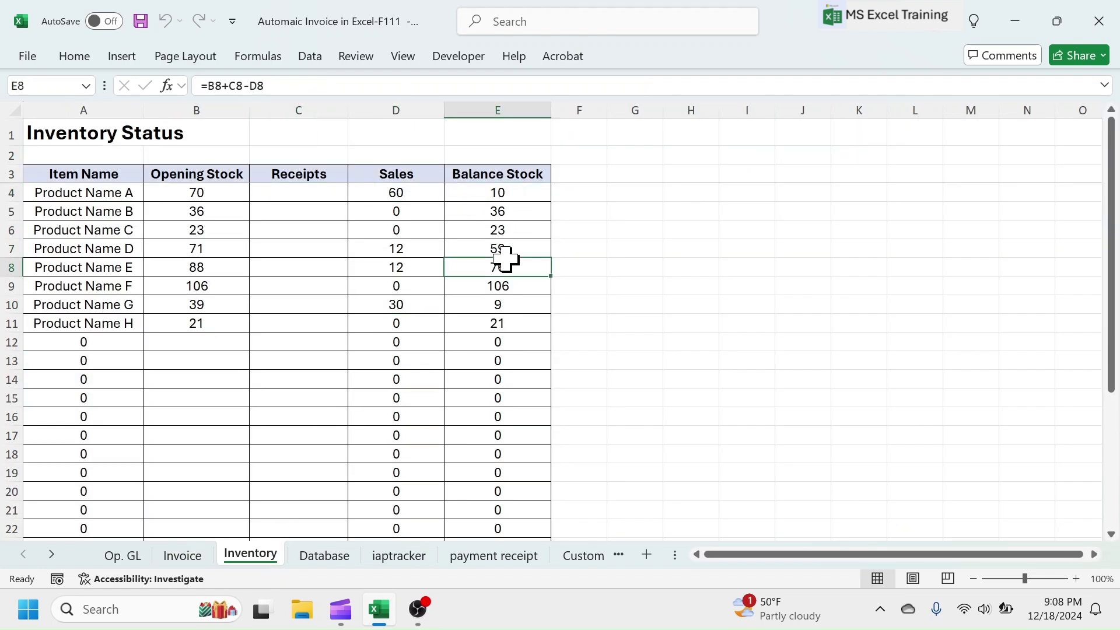
{"action": "left_click", "coordinate": [496, 305]}
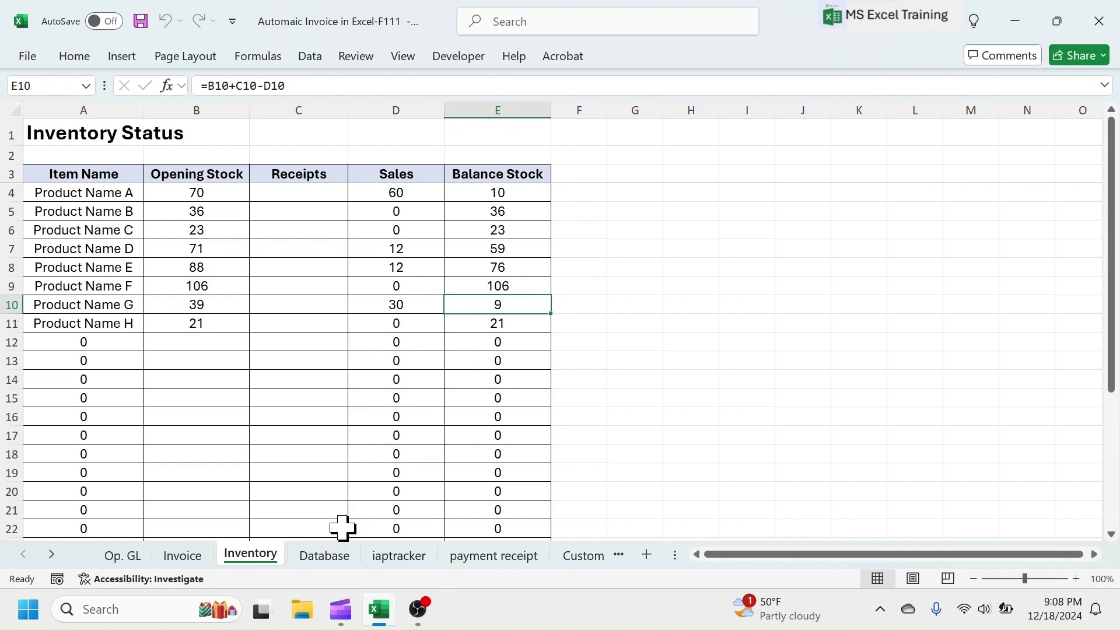
- Review invoice 001's date, number, buyer, amount and due date on Database and iaptracker
{"action": "left_click", "coordinate": [324, 556]}
{"action": "left_click", "coordinate": [495, 349]}
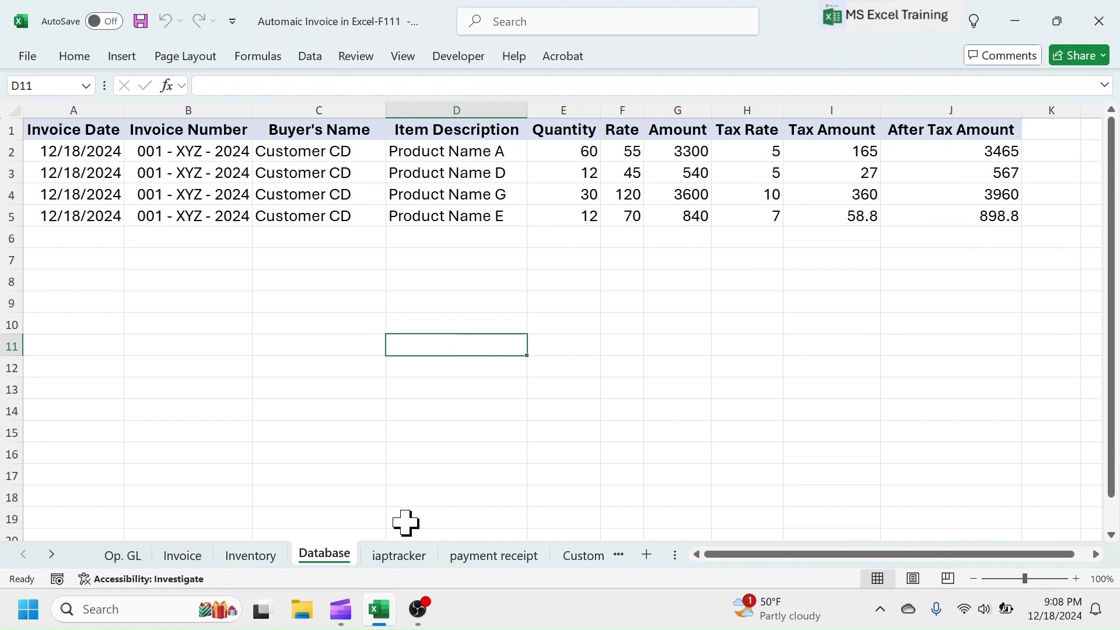
{"action": "left_click", "coordinate": [402, 557]}
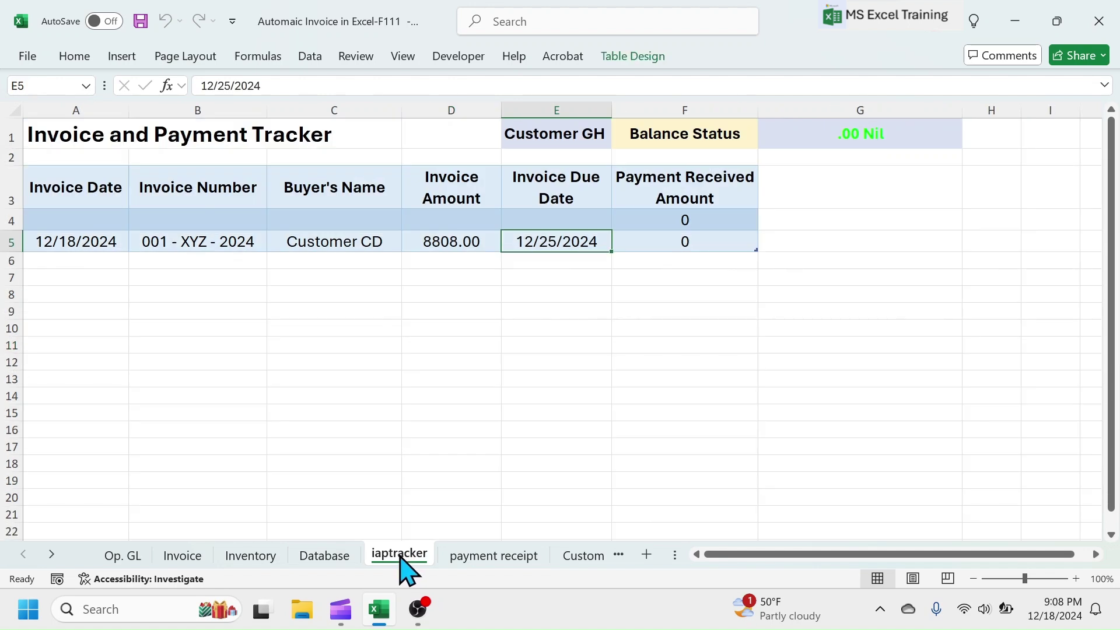
{"action": "left_click", "coordinate": [117, 251]}
{"action": "left_click", "coordinate": [184, 245]}
{"action": "left_click", "coordinate": [350, 239]}
{"action": "left_click", "coordinate": [457, 242]}
{"action": "left_click", "coordinate": [543, 250]}
{"action": "left_click", "coordinate": [494, 556]}
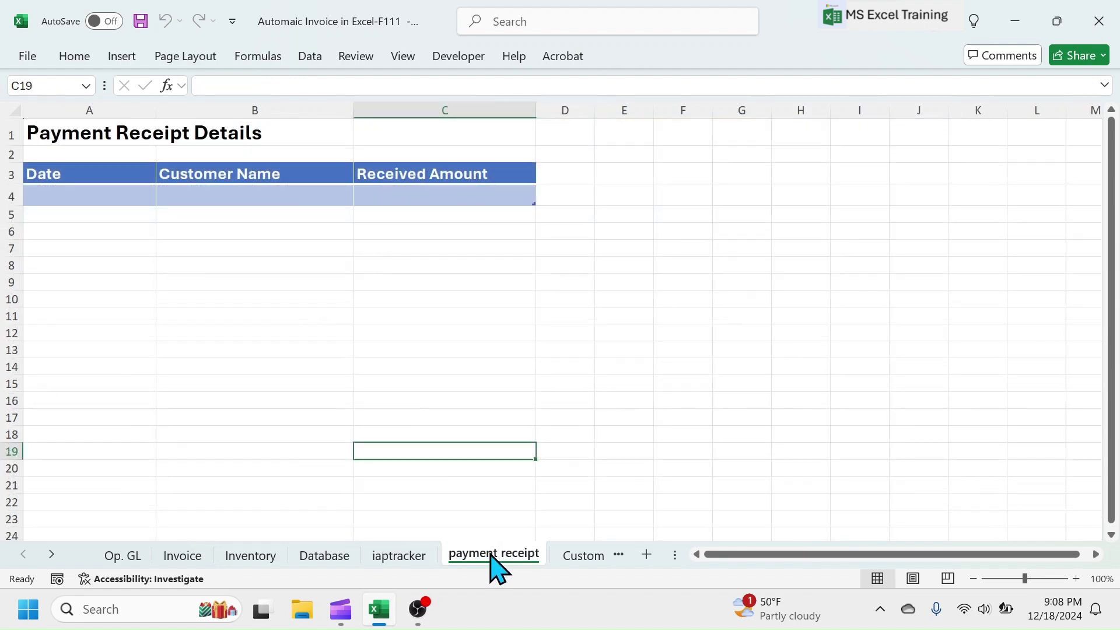
- Record a payment dated today from Customer CD for 10000 on the payment receipt sheet
{"action": "left_click", "coordinate": [108, 197]}
{"action": "key", "text": "ctrl+semicolon"}
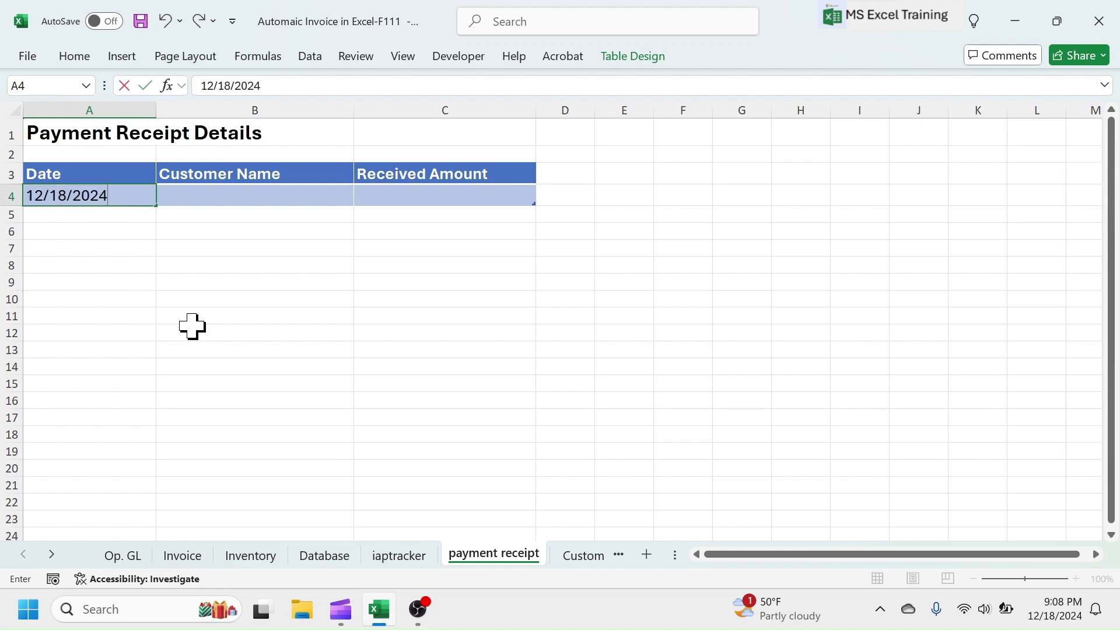
{"action": "key", "text": "Return"}
{"action": "left_click", "coordinate": [280, 198]}
{"action": "left_click", "coordinate": [362, 198]}
{"action": "left_click", "coordinate": [238, 231]}
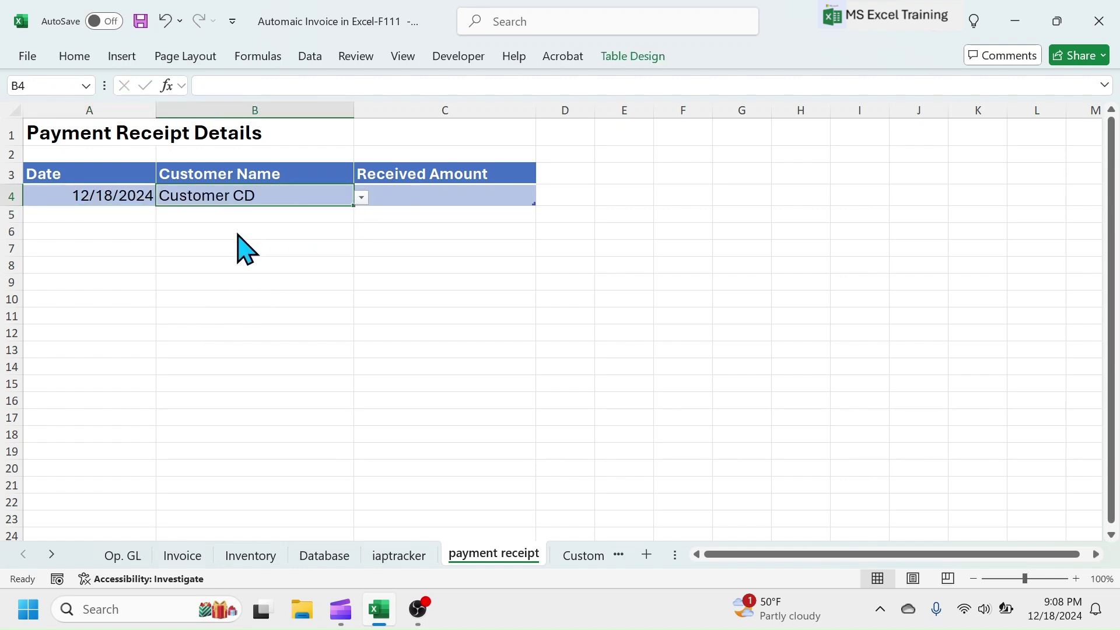
{"action": "key", "text": "Tab"}
{"action": "type", "text": "100"}
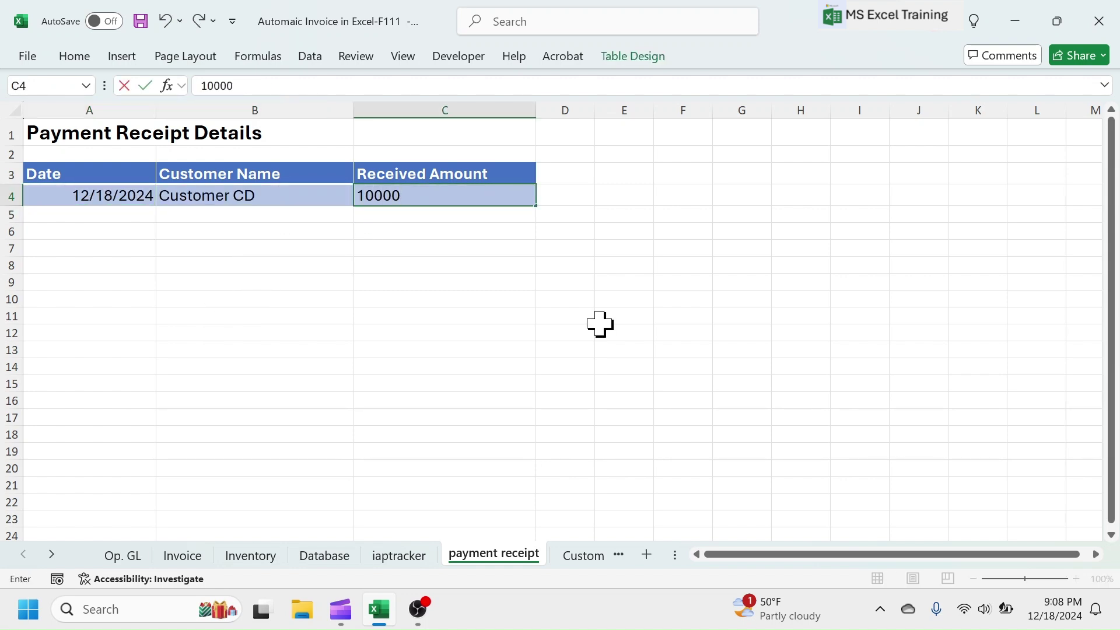
{"action": "key", "text": "Return"}
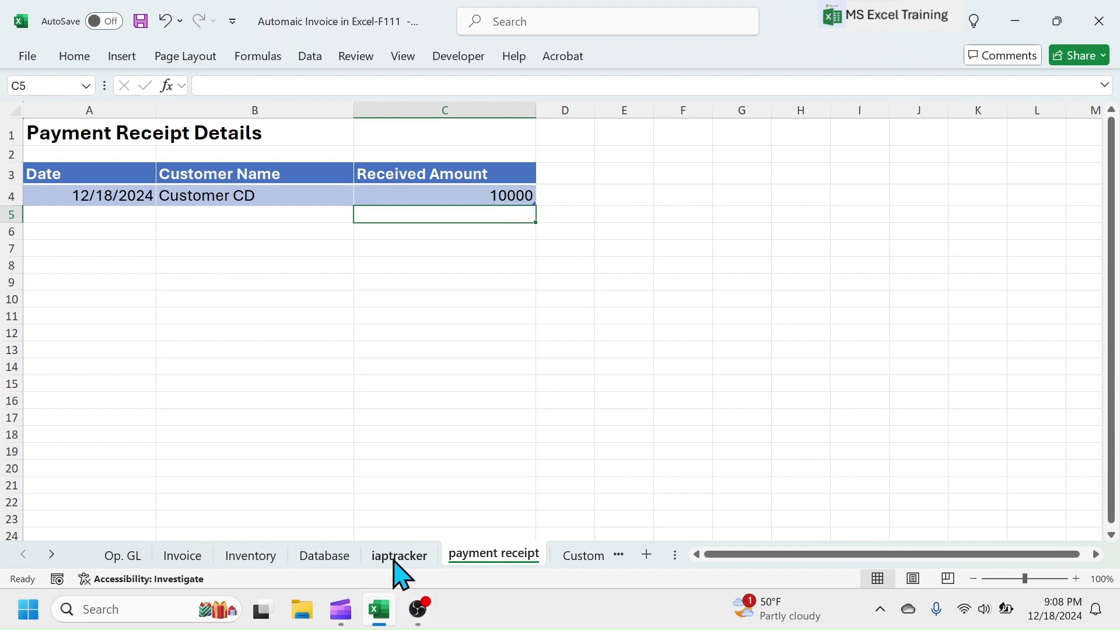
- On iaptracker, inspect the payment received formula and select Customer CD in E1
{"action": "left_click", "coordinate": [398, 556]}
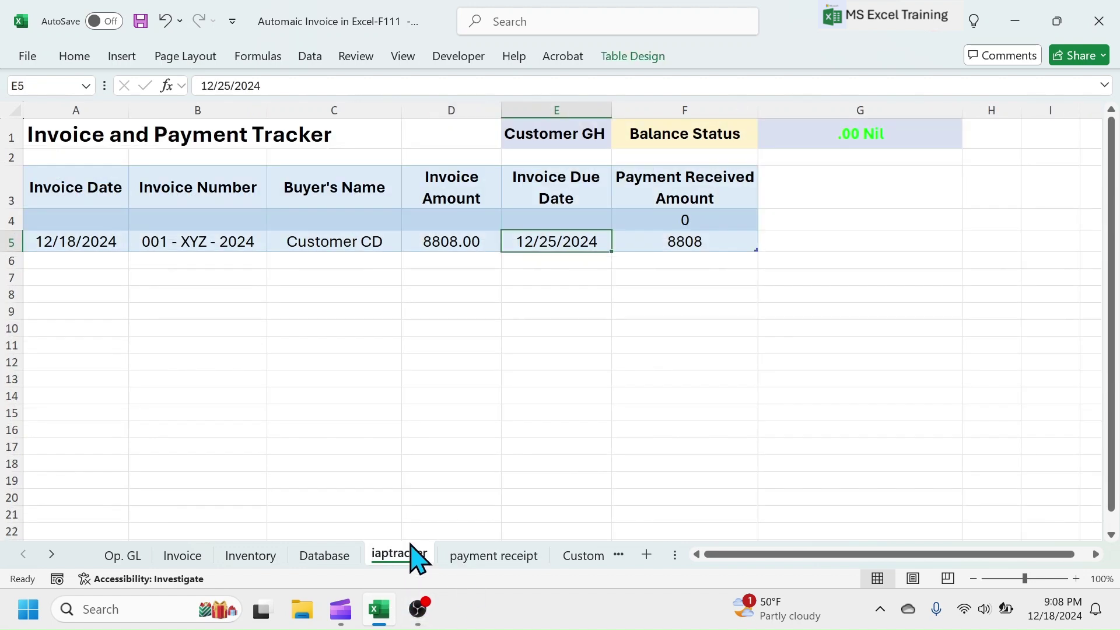
{"action": "left_click", "coordinate": [665, 243]}
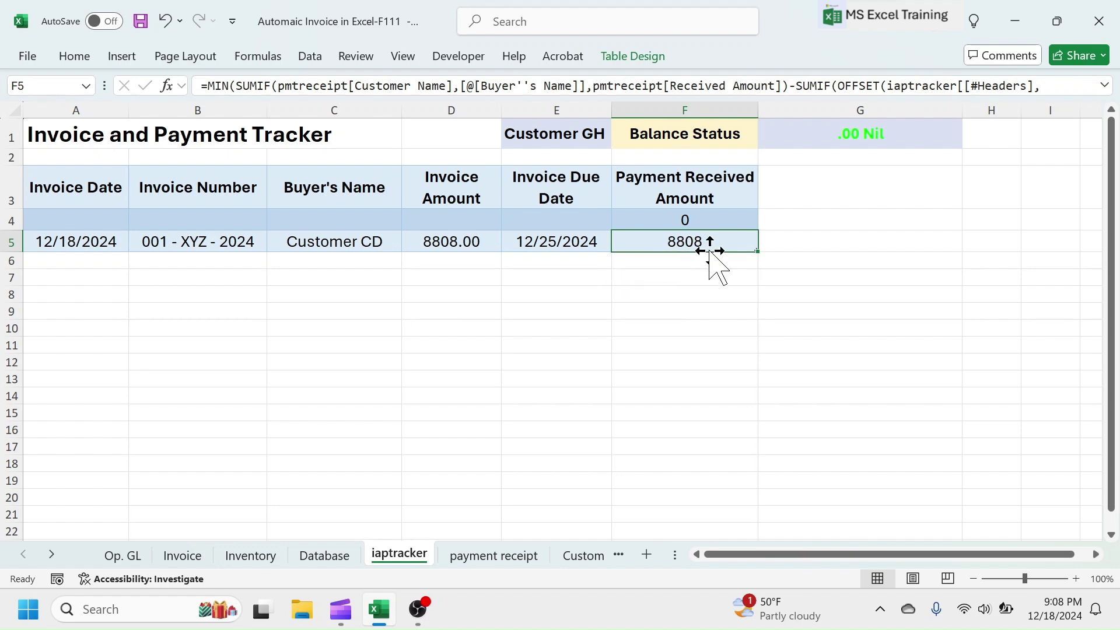
{"action": "left_click", "coordinate": [565, 134]}
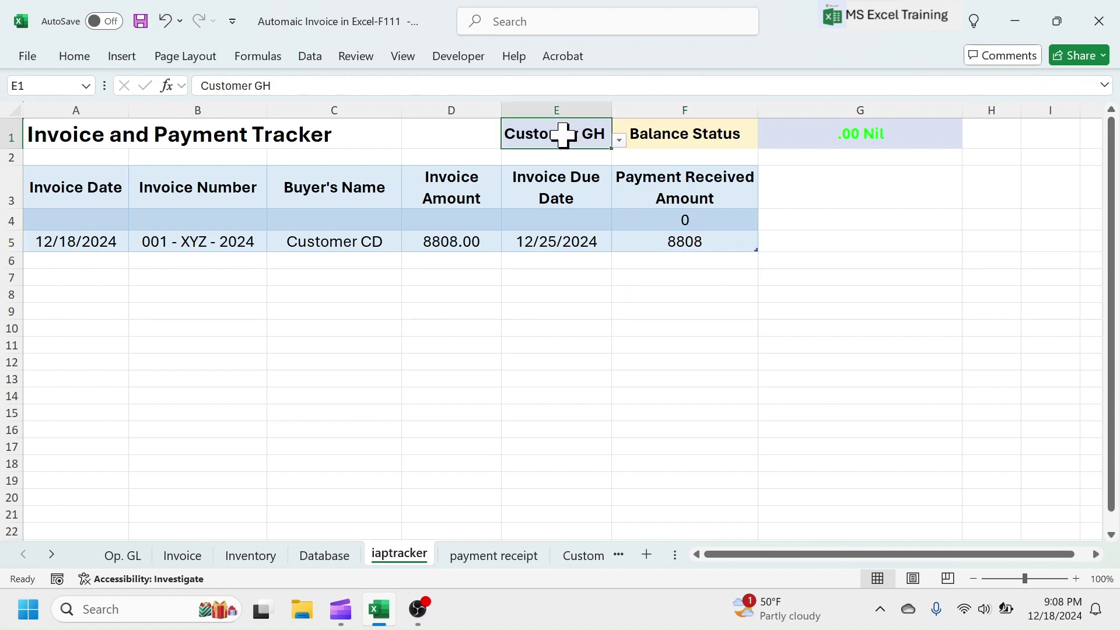
{"action": "left_click", "coordinate": [619, 141]}
{"action": "left_click", "coordinate": [558, 171]}
{"action": "left_click", "coordinate": [685, 294]}
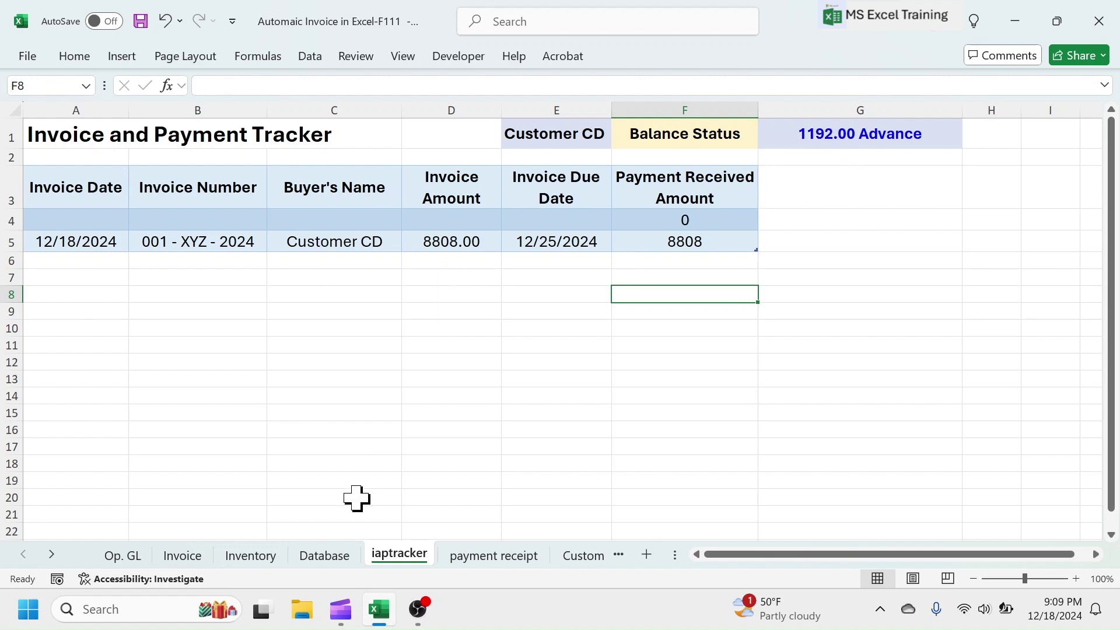
- On the Invoice sheet, bill Customer CD for Product Name G with quantity 6
{"action": "left_click", "coordinate": [184, 558]}
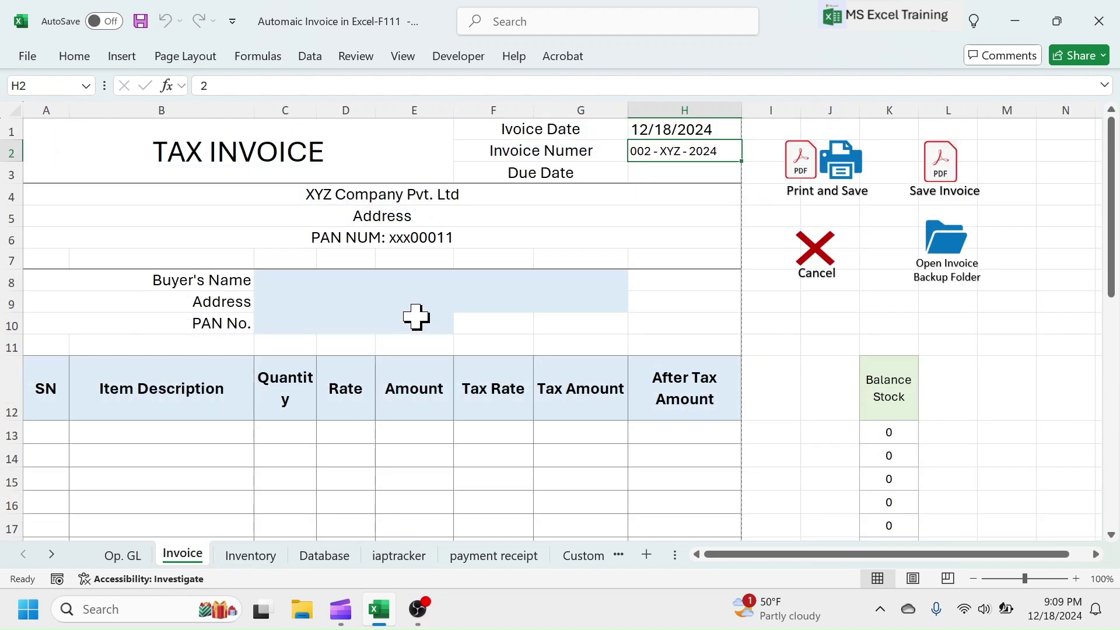
{"action": "left_click", "coordinate": [425, 280]}
{"action": "left_click", "coordinate": [635, 281]}
{"action": "left_click", "coordinate": [326, 313]}
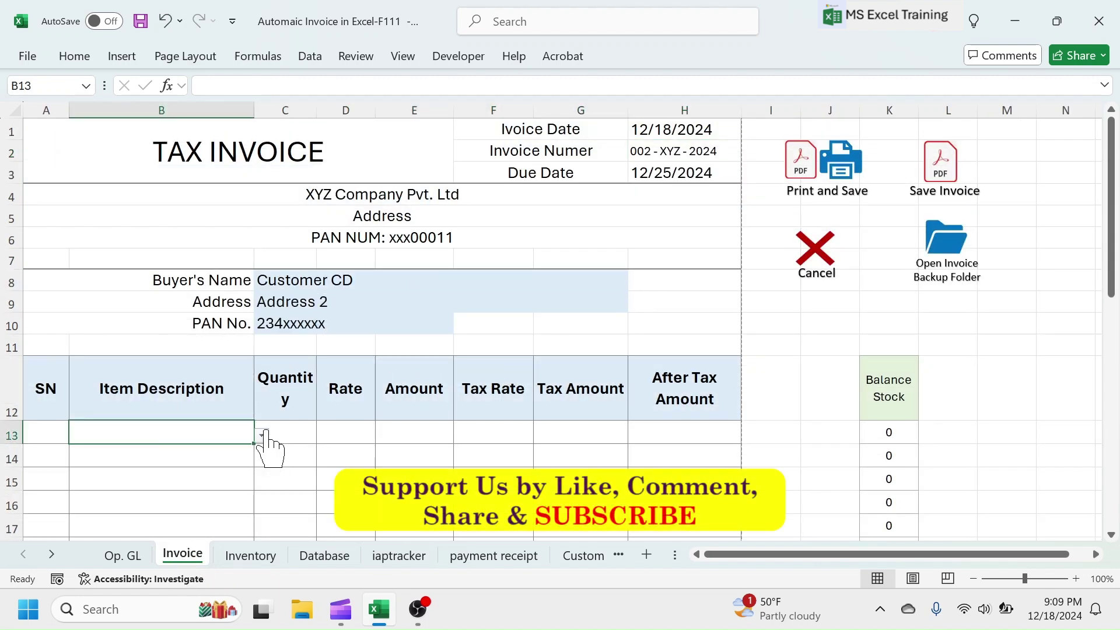
{"action": "left_click", "coordinate": [262, 434]}
{"action": "left_click", "coordinate": [125, 554]}
{"action": "type", "text": "6"}
{"action": "key", "text": "Return"}
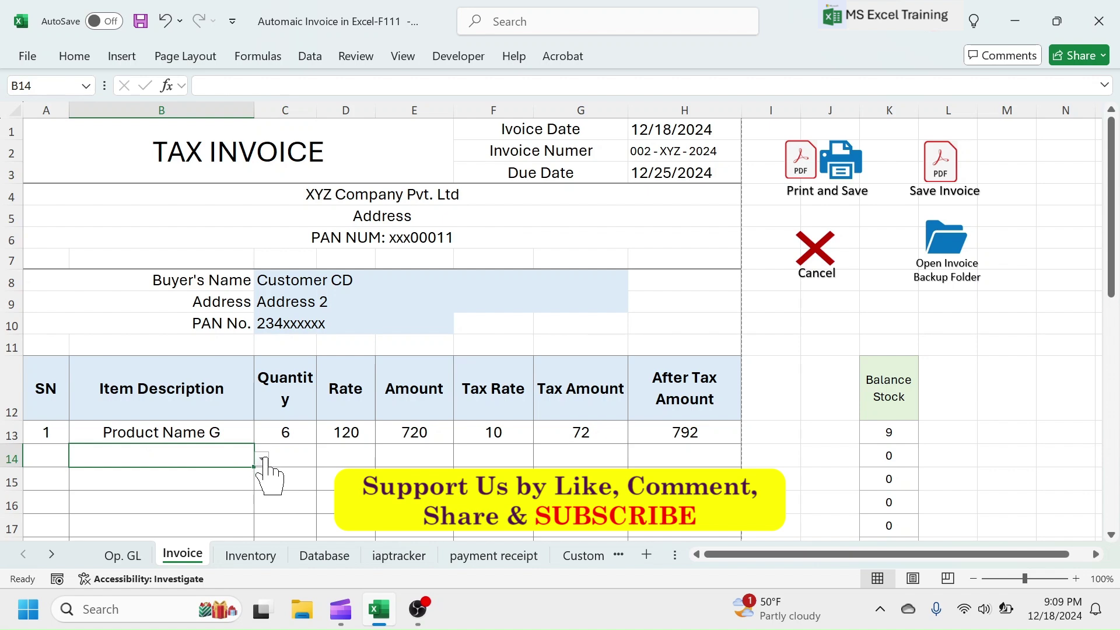
- Add Product Name D (36) and Product Name B (24), then save the invoice as PDF
{"action": "left_click", "coordinate": [263, 459]}
{"action": "left_click", "coordinate": [140, 528]}
{"action": "type", "text": "36"}
{"action": "key", "text": "Return"}
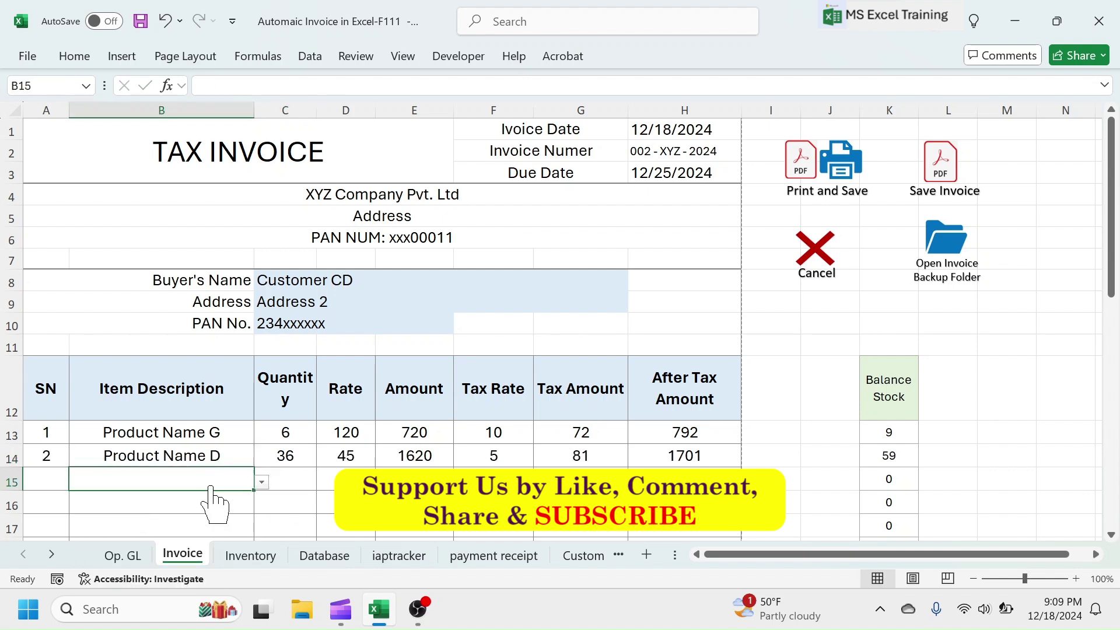
{"action": "left_click", "coordinate": [262, 483]}
{"action": "left_click", "coordinate": [140, 411]}
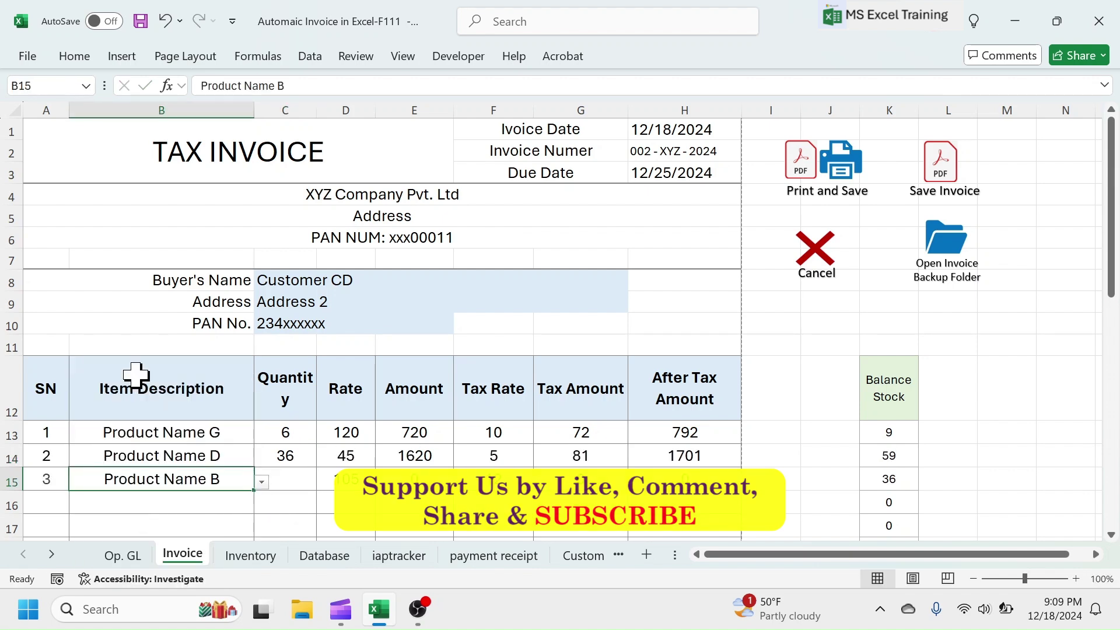
{"action": "left_click", "coordinate": [292, 480]}
{"action": "type", "text": "24"}
{"action": "key", "text": "Return"}
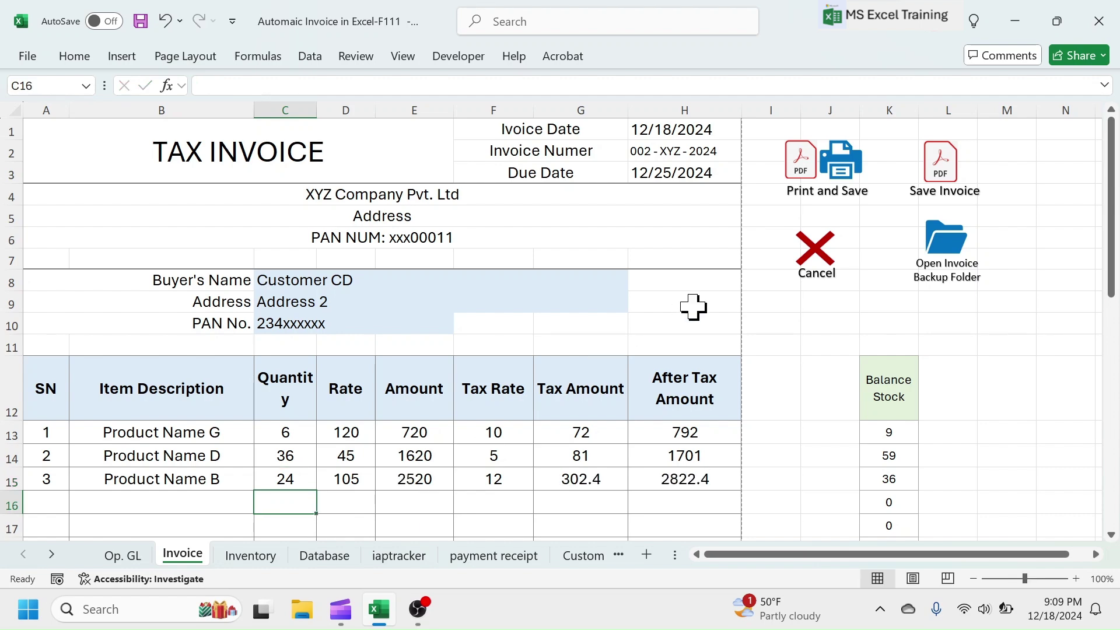
{"action": "left_click", "coordinate": [938, 170]}
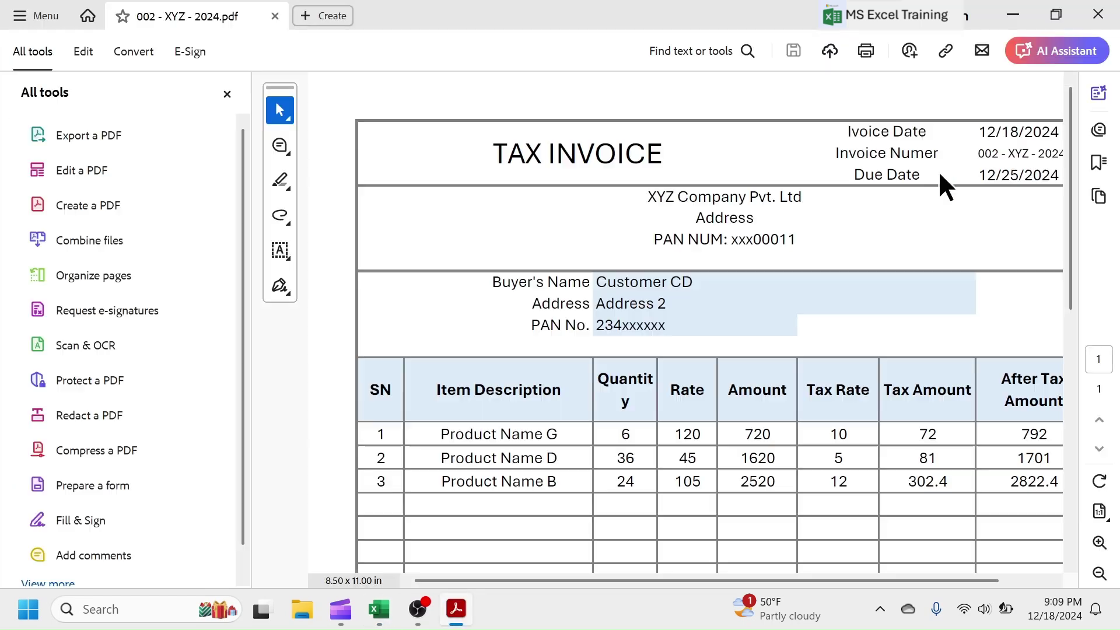
{"action": "left_click", "coordinate": [1095, 14]}
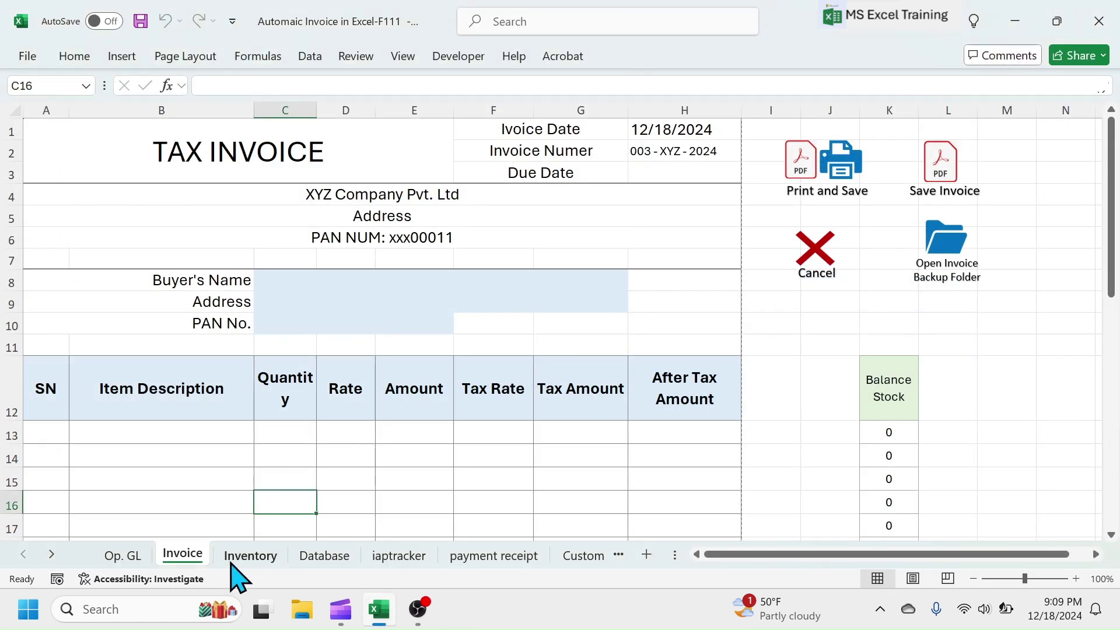
{"action": "left_click", "coordinate": [265, 562]}
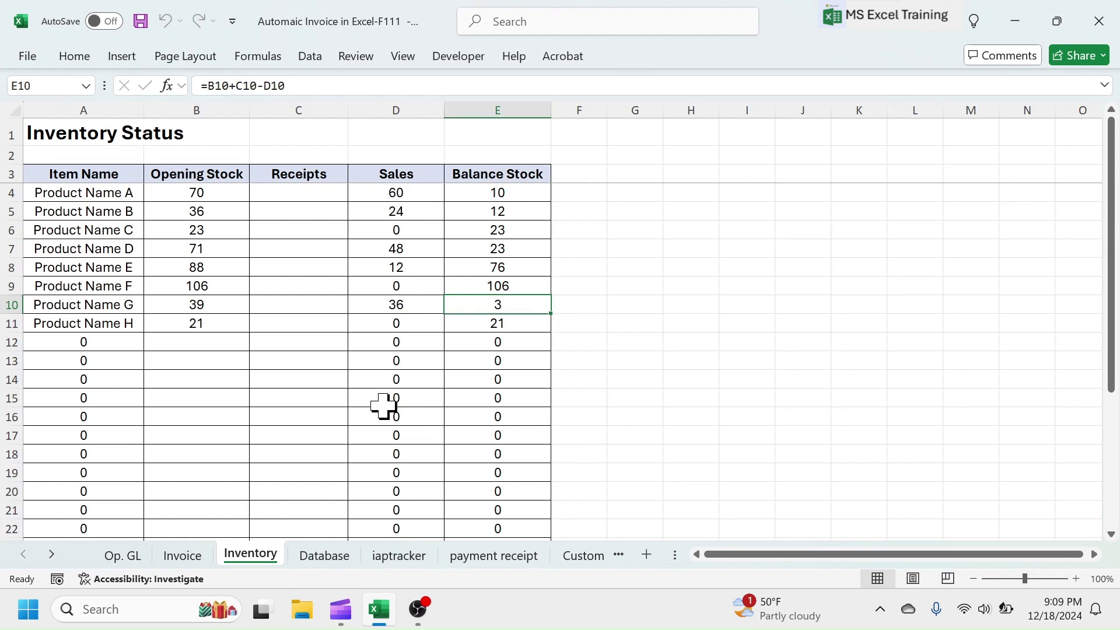
{"action": "left_click", "coordinate": [332, 567]}
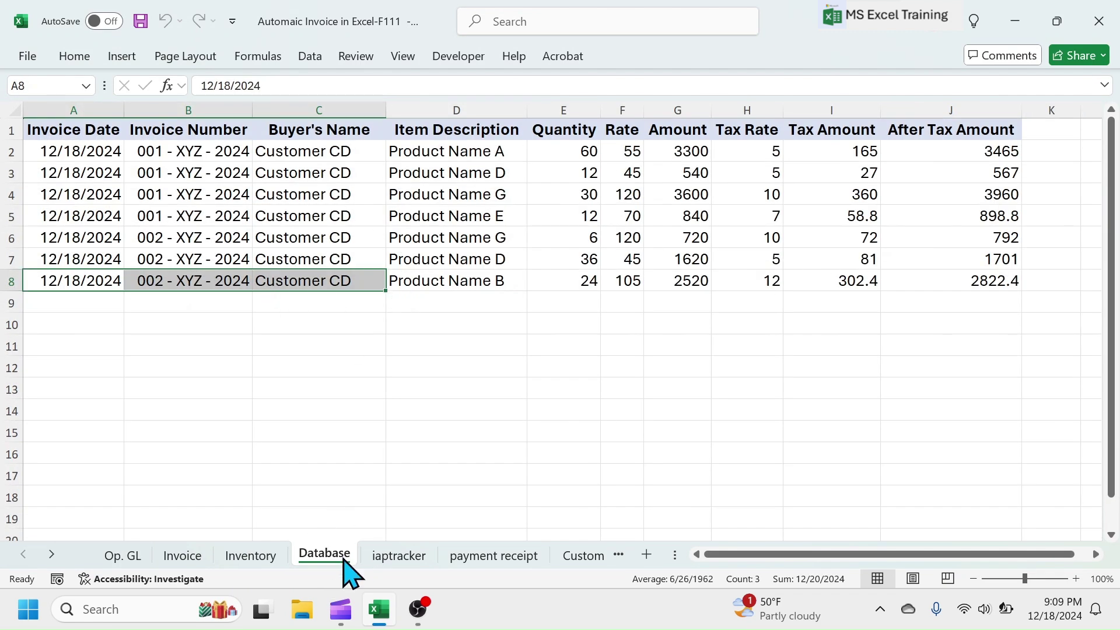
{"action": "left_click", "coordinate": [391, 559]}
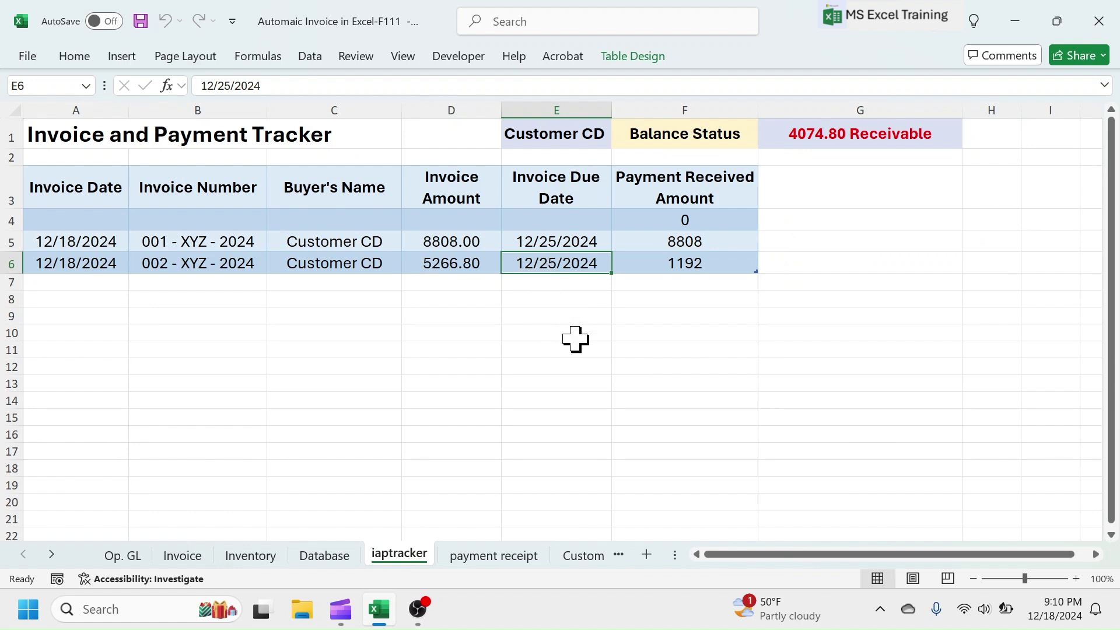
{"action": "left_click", "coordinate": [671, 274]}
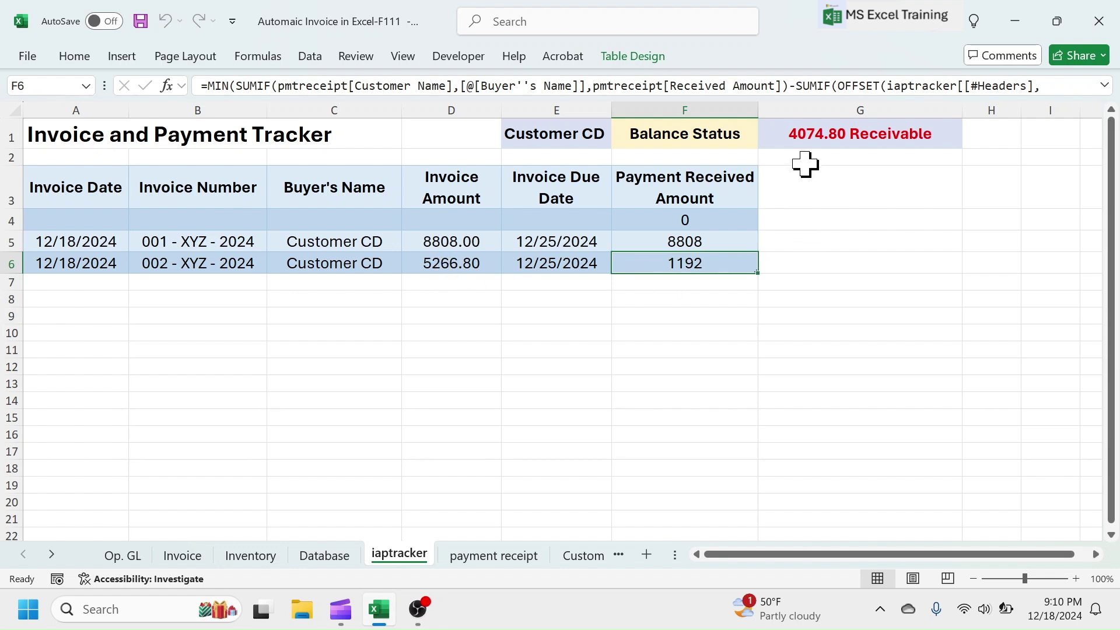
{"action": "left_click", "coordinate": [801, 148]}
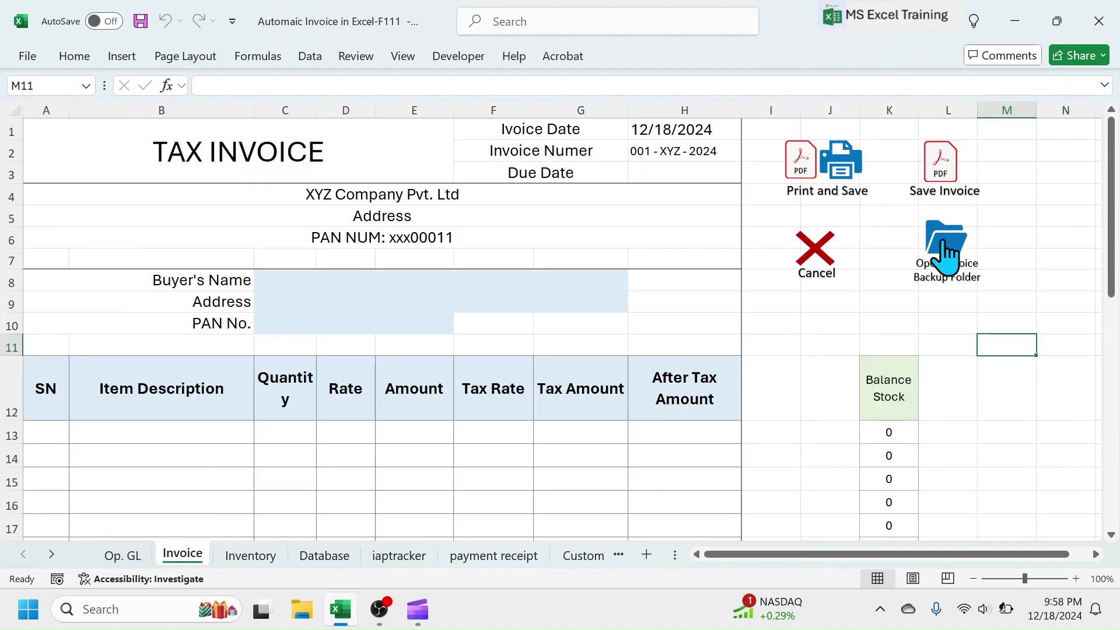
- Open the Invoice Backup folder to view the saved PDFs 001 and 002, then close it
{"action": "left_click", "coordinate": [942, 242]}
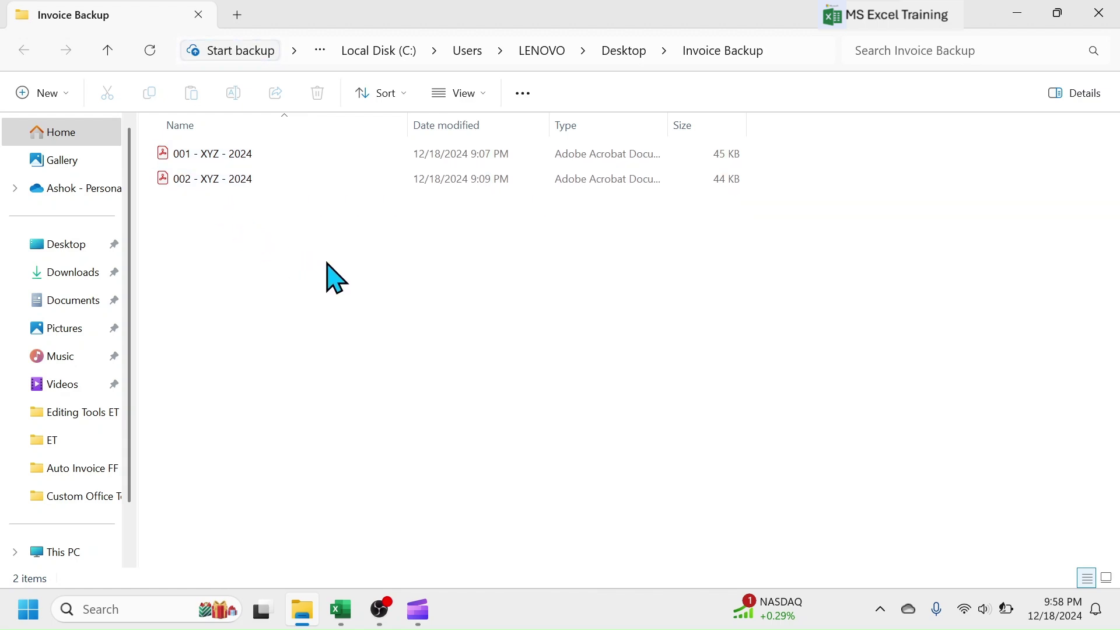
{"action": "left_click", "coordinate": [1100, 16]}
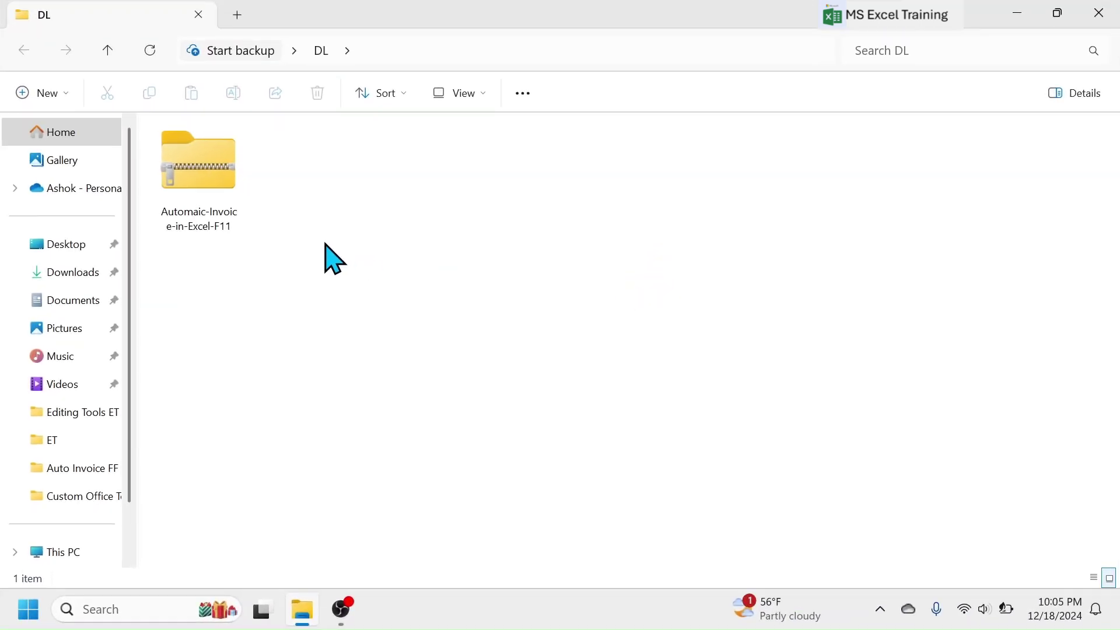
- Extract the Automaic-Invoice-in-Excel-F11 zip into its suggested folder
{"action": "left_click", "coordinate": [201, 153]}
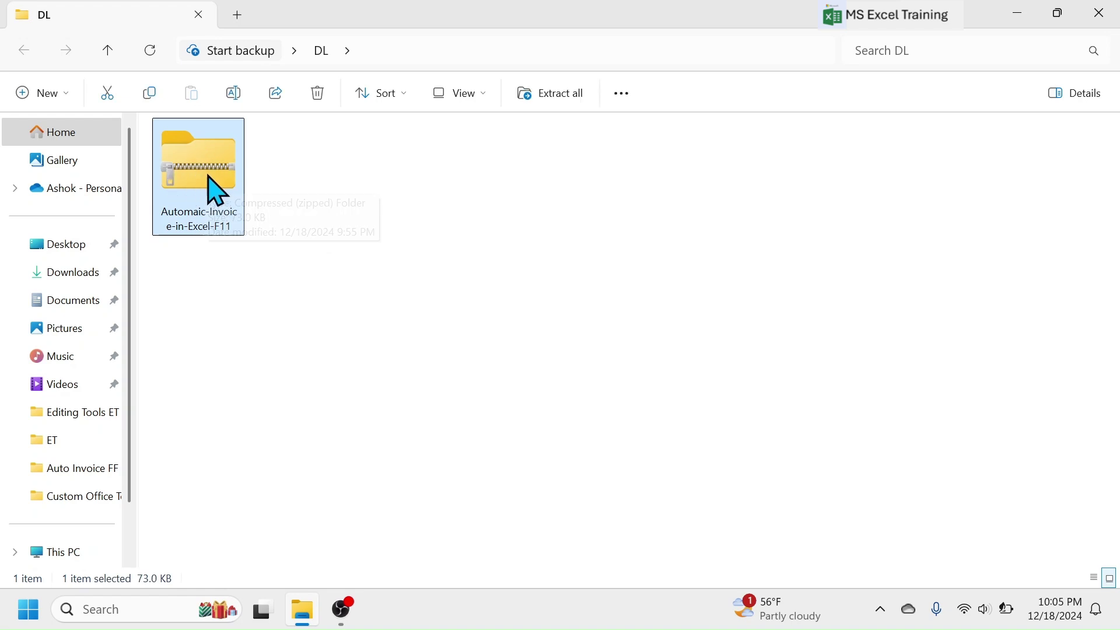
{"action": "right_click", "coordinate": [208, 162]}
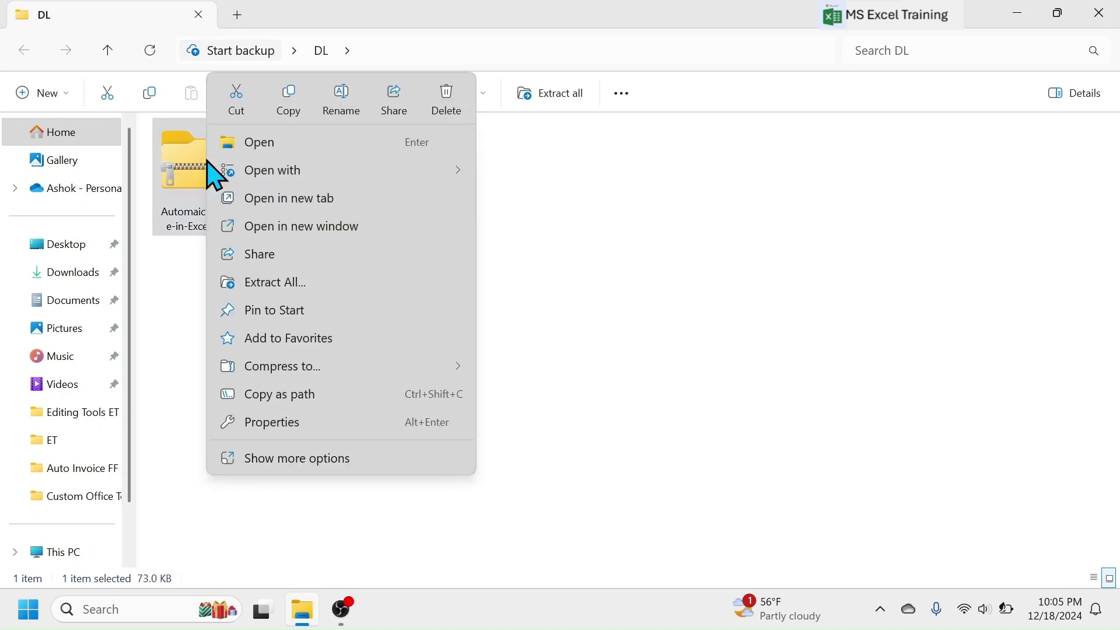
{"action": "left_click", "coordinate": [300, 284]}
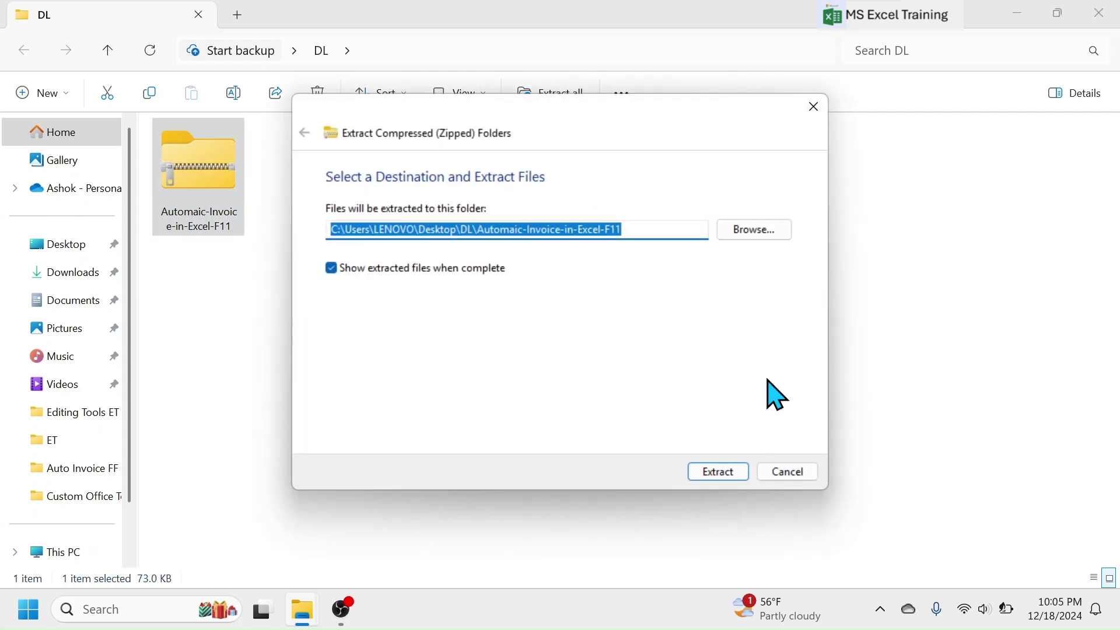
{"action": "left_click", "coordinate": [720, 469]}
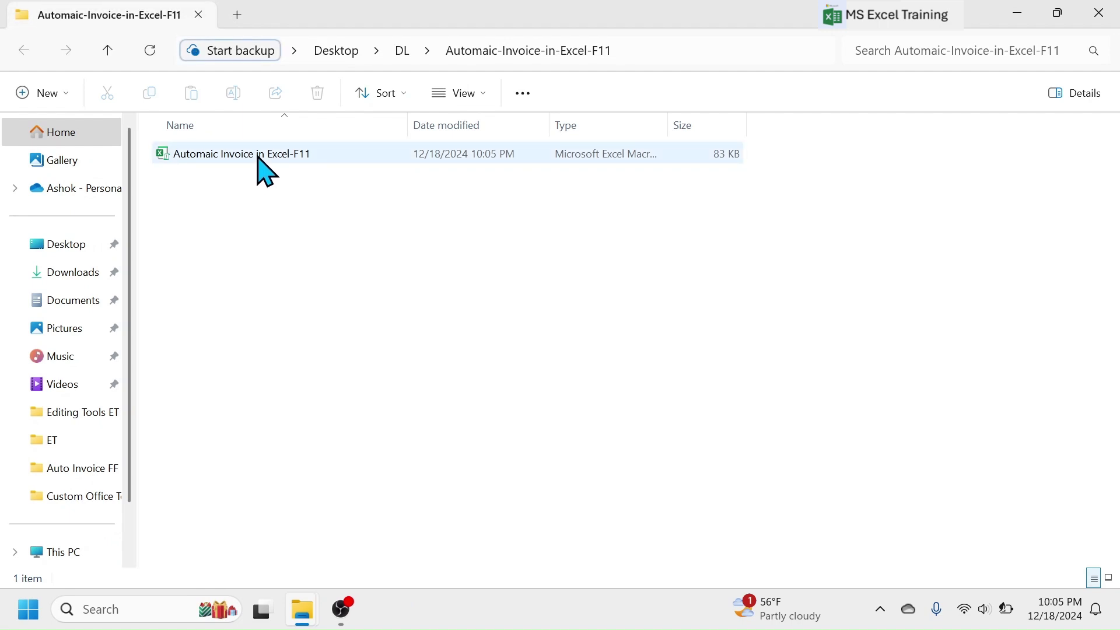
{"action": "left_click", "coordinate": [259, 156]}
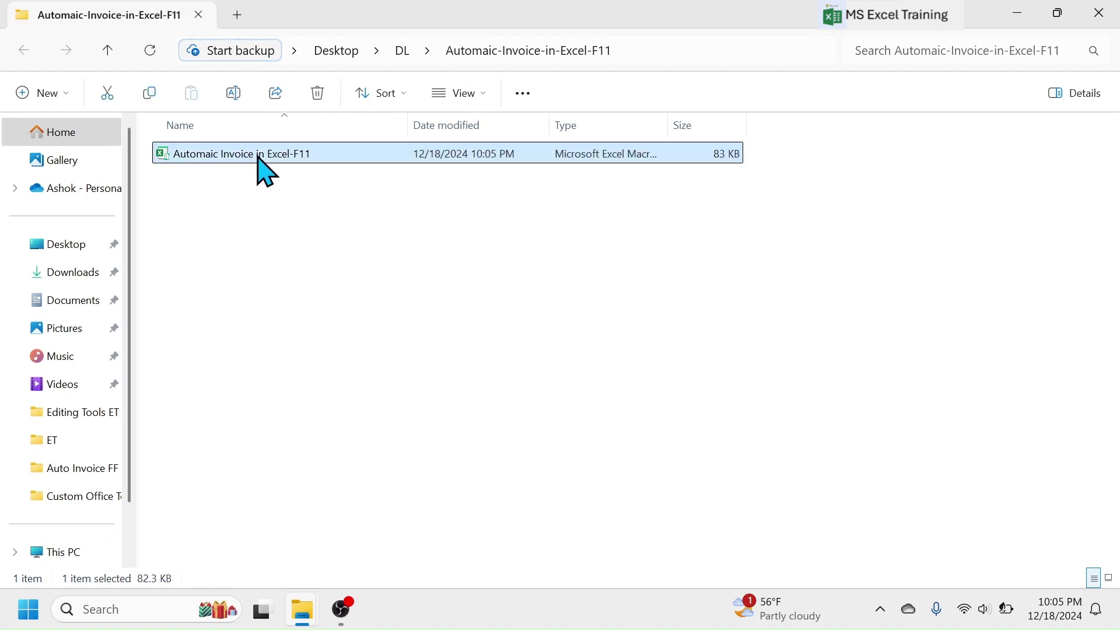
- Back in the DL folder, switch to large icons and select the extracted folder
{"action": "left_click", "coordinate": [107, 50]}
{"action": "right_click", "coordinate": [304, 213]}
{"action": "mouse_move", "coordinate": [358, 239]}
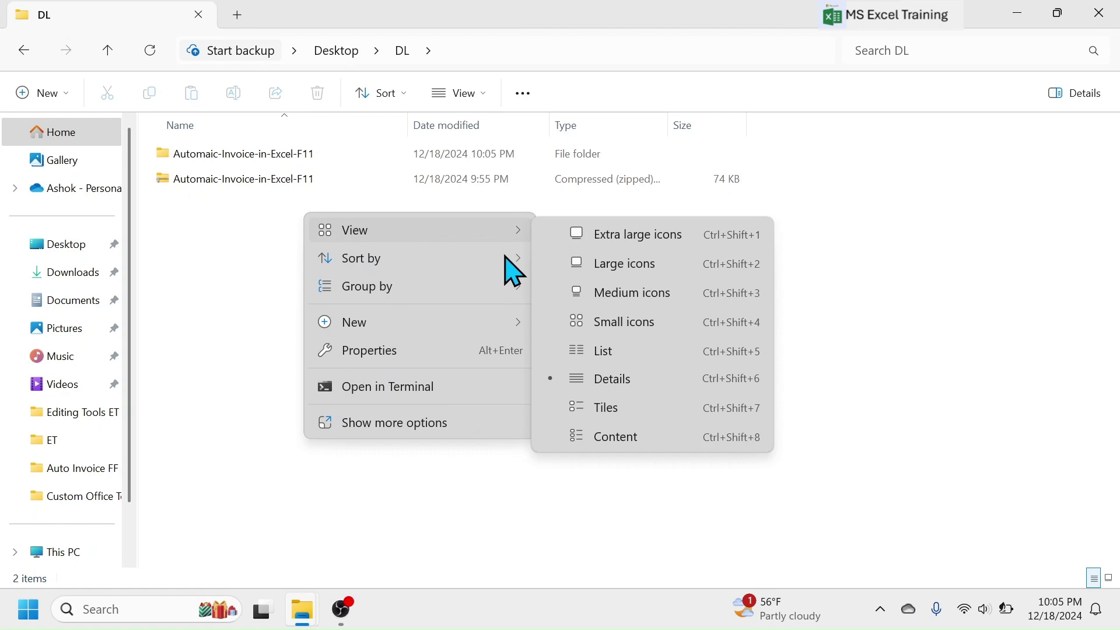
{"action": "left_click", "coordinate": [629, 273]}
{"action": "left_click", "coordinate": [285, 194]}
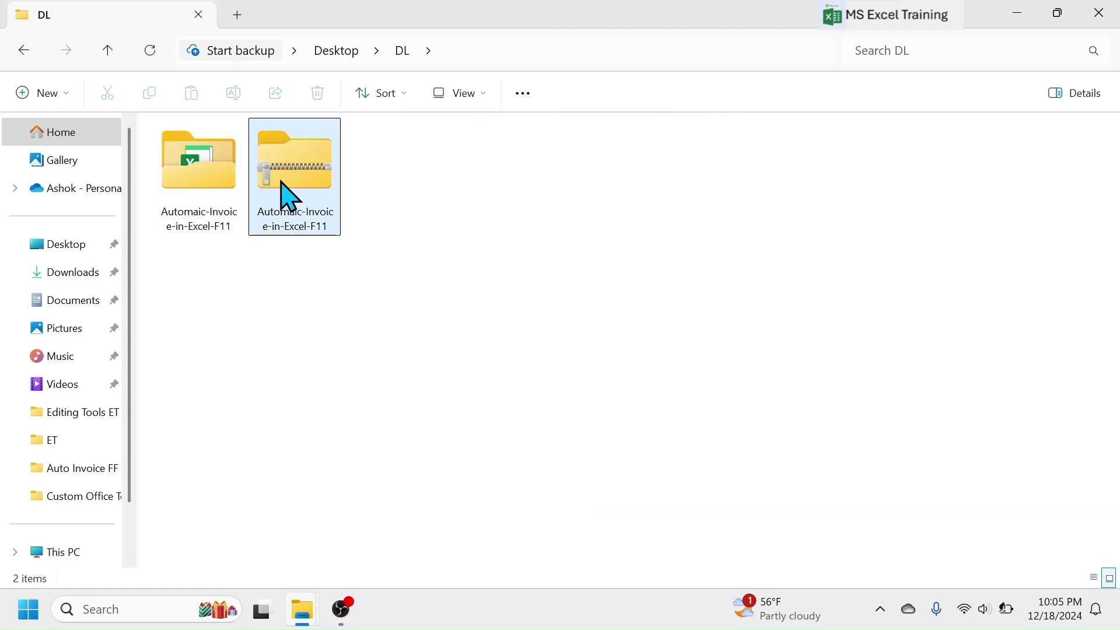
{"action": "left_click", "coordinate": [191, 164]}
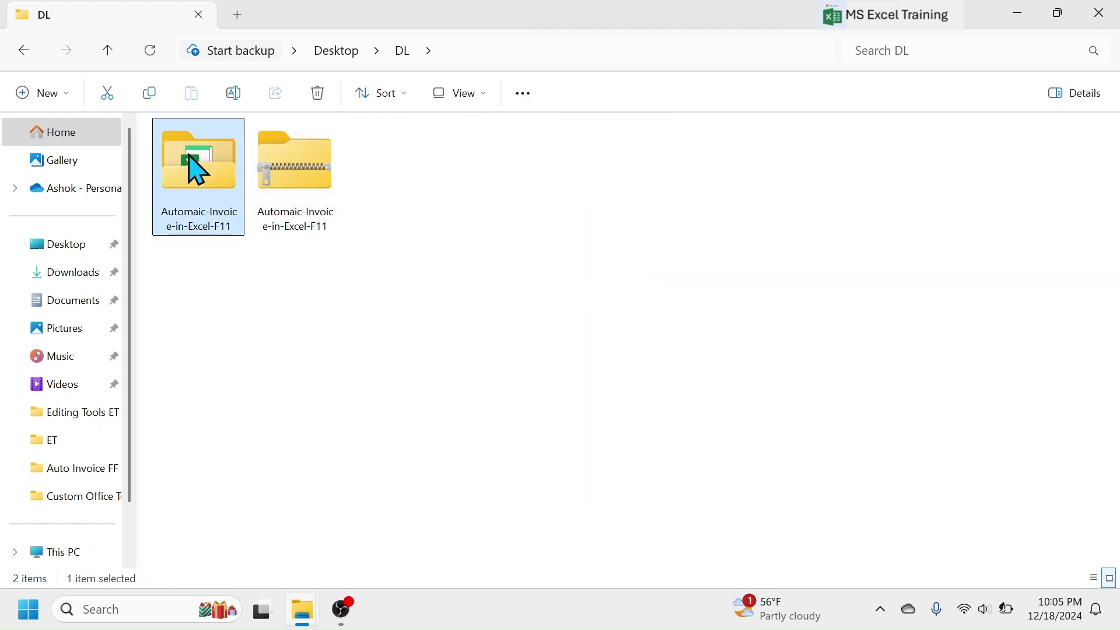
- Unblock the Automaic Invoice in Excel-F11 file in its Properties, then open it in Excel
{"action": "double_click", "coordinate": [199, 169]}
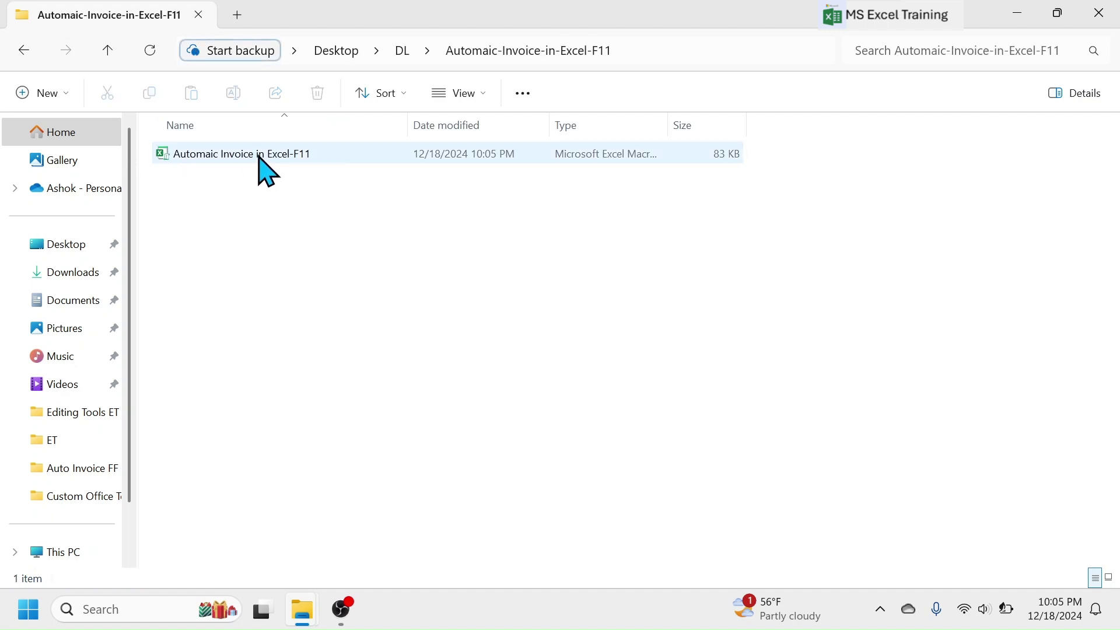
{"action": "left_click", "coordinate": [219, 155]}
{"action": "right_click", "coordinate": [220, 156]}
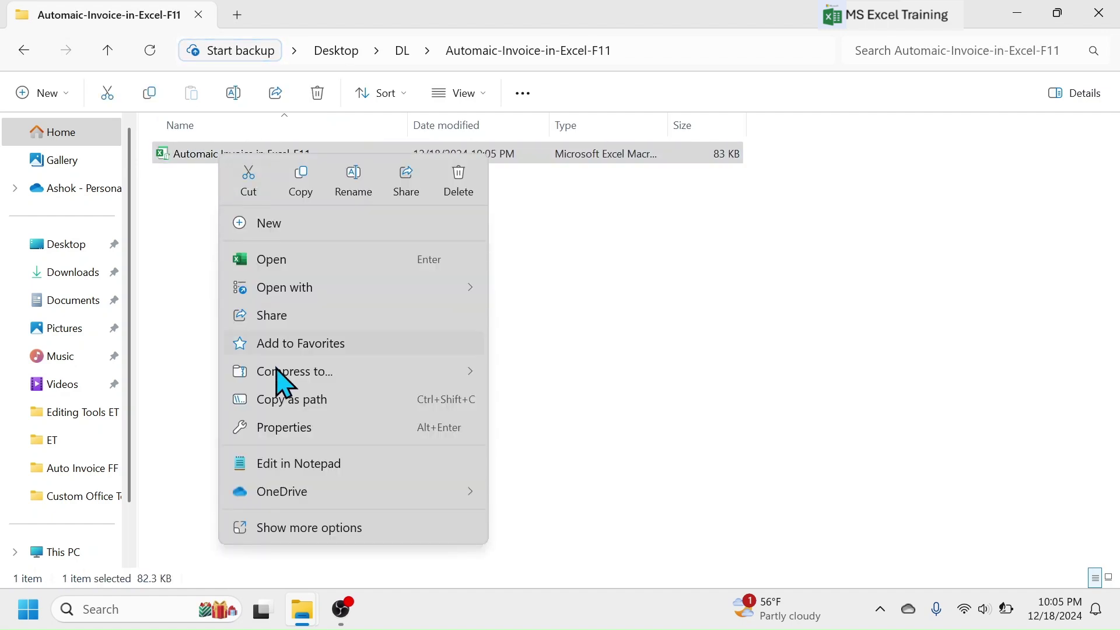
{"action": "left_click", "coordinate": [290, 427]}
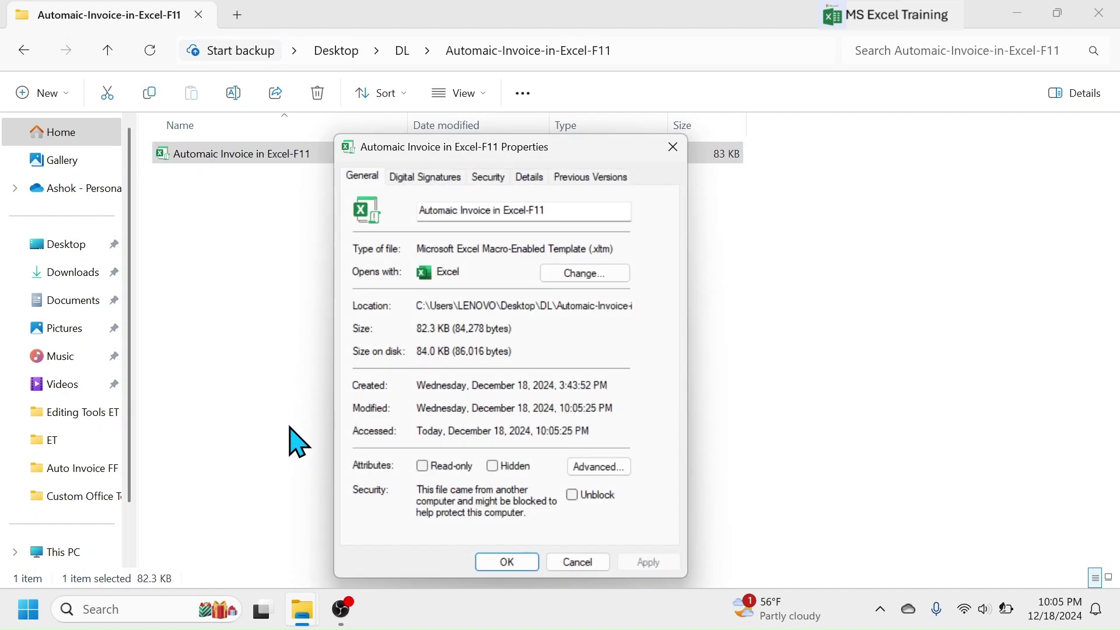
{"action": "left_click", "coordinate": [573, 495]}
{"action": "left_click", "coordinate": [646, 564]}
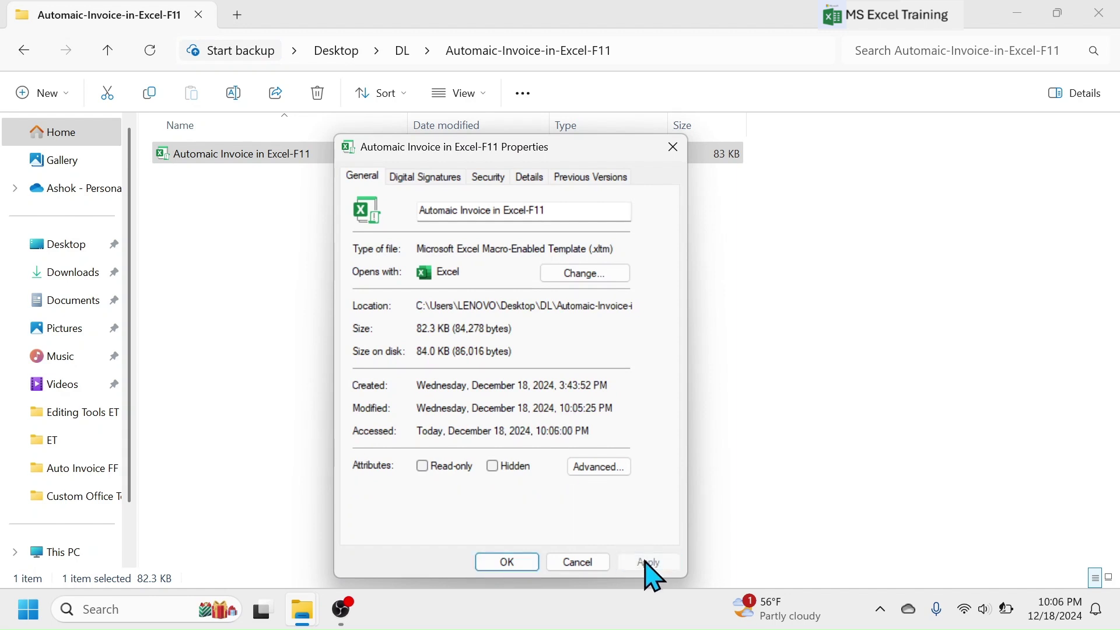
{"action": "left_click", "coordinate": [507, 563]}
{"action": "left_click", "coordinate": [325, 299]}
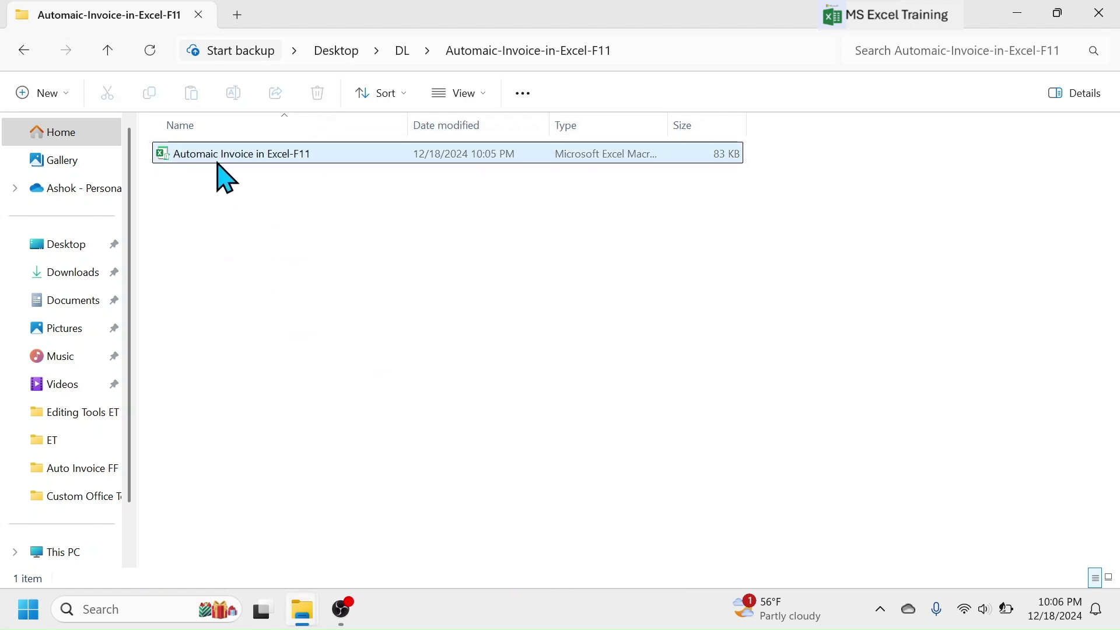
{"action": "left_click", "coordinate": [218, 157]}
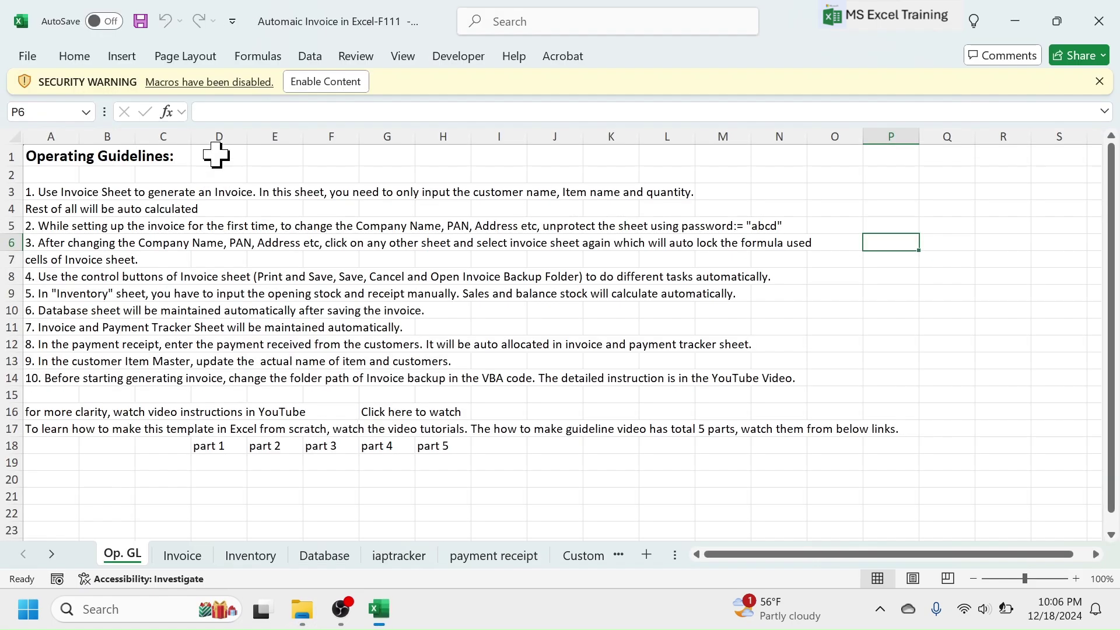
- Enable the workbook's macros, go to the Invoice sheet and select company name cell A4
{"action": "left_click", "coordinate": [325, 82]}
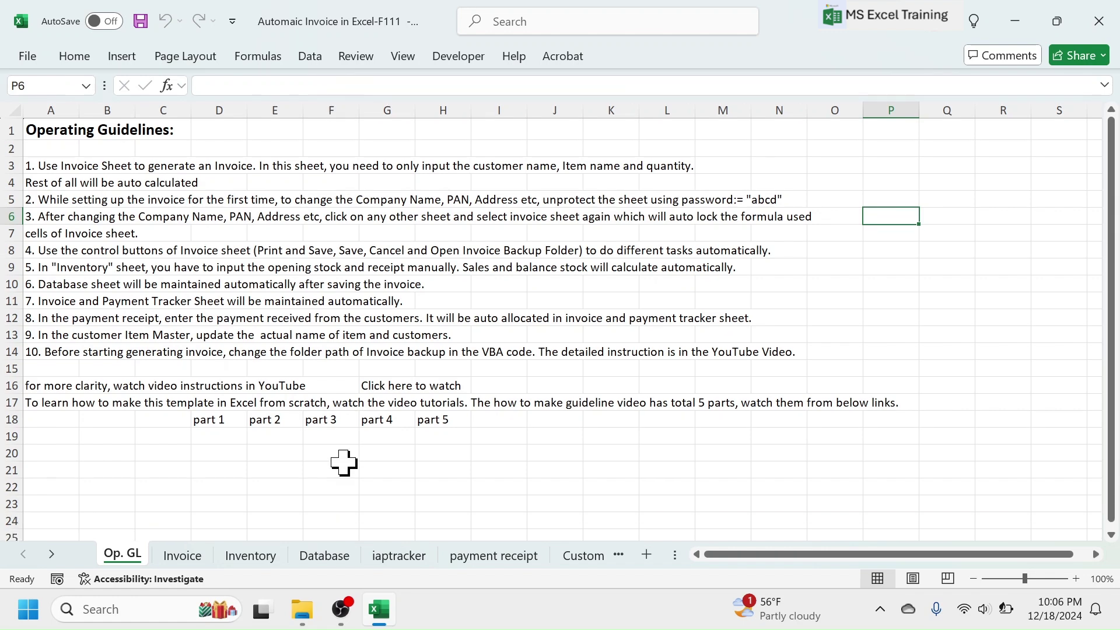
{"action": "left_click", "coordinate": [182, 555]}
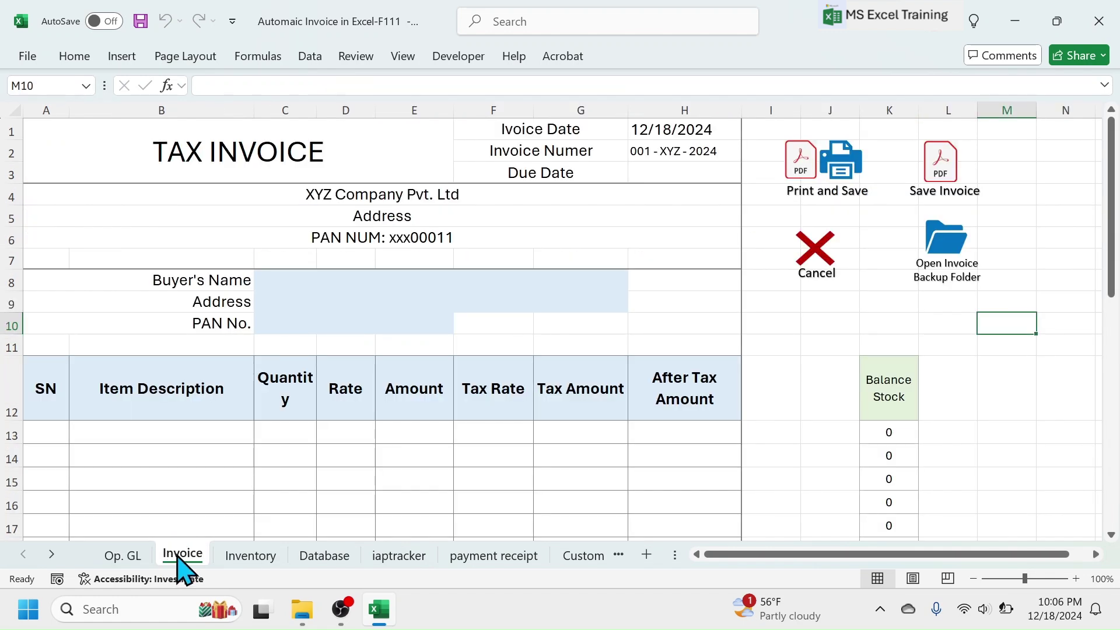
{"action": "left_click", "coordinate": [423, 196]}
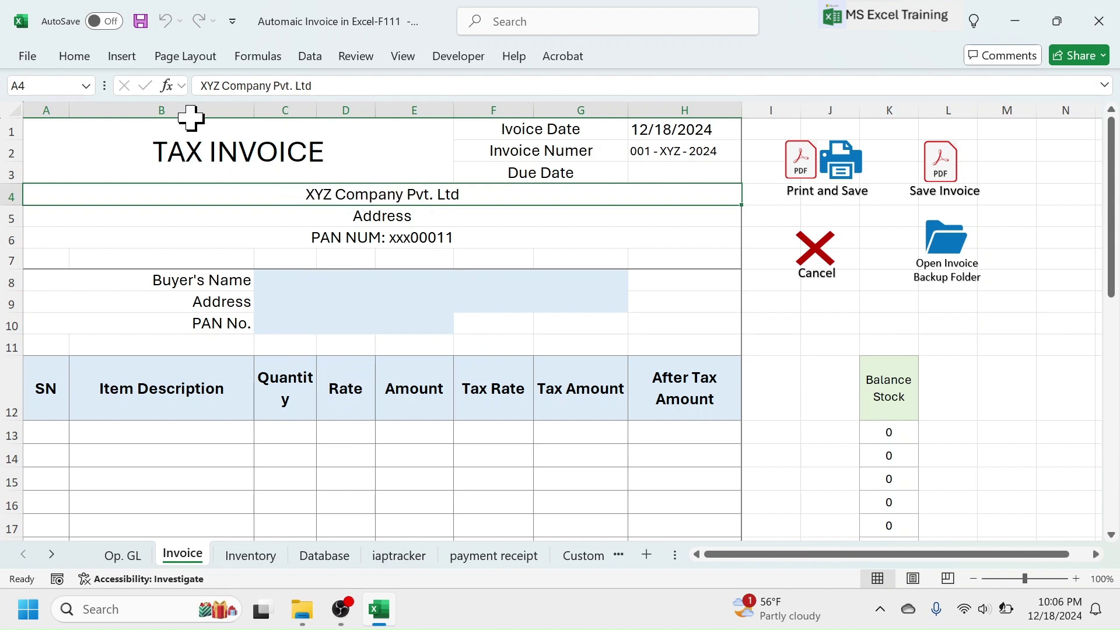
- Unprotect the Invoice sheet with its password via Format > Unprotect Sheet
{"action": "left_click", "coordinate": [82, 60]}
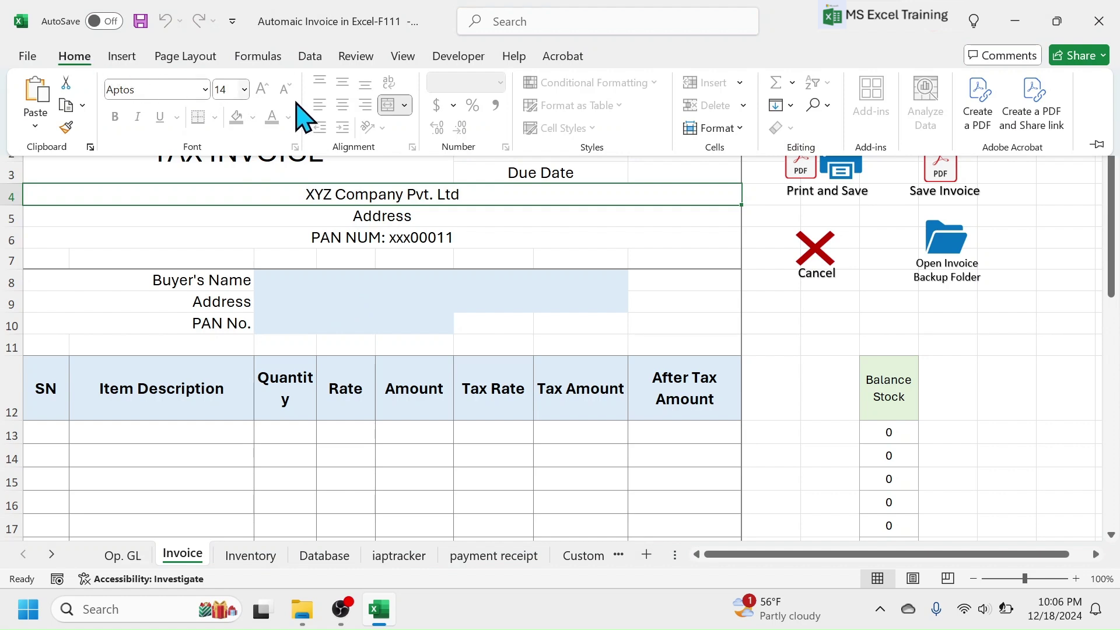
{"action": "left_click", "coordinate": [739, 129]}
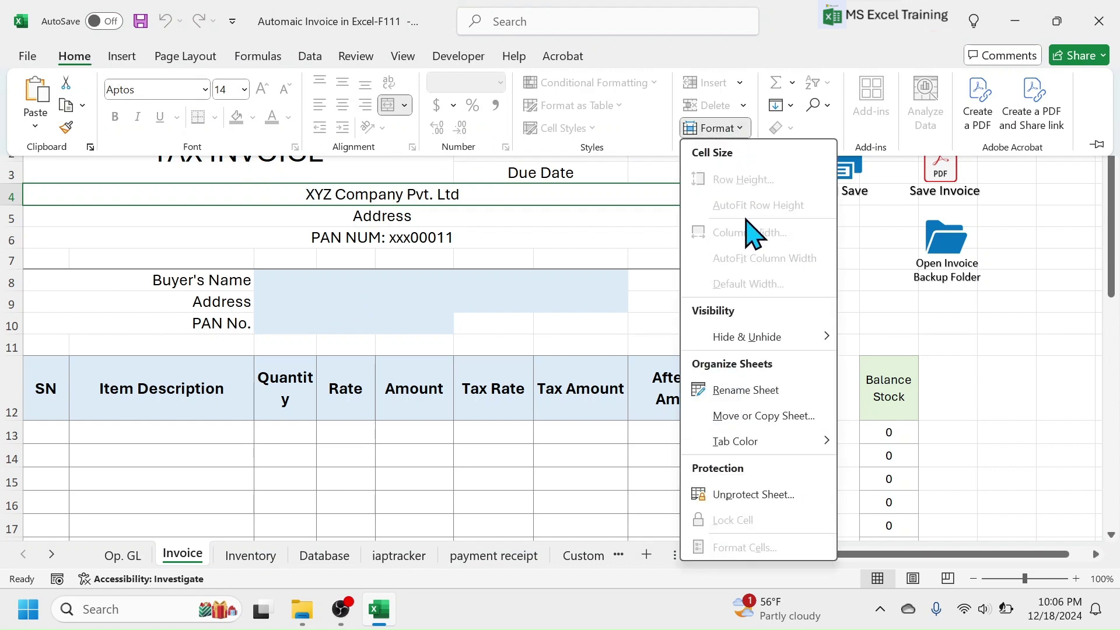
{"action": "left_click", "coordinate": [753, 496]}
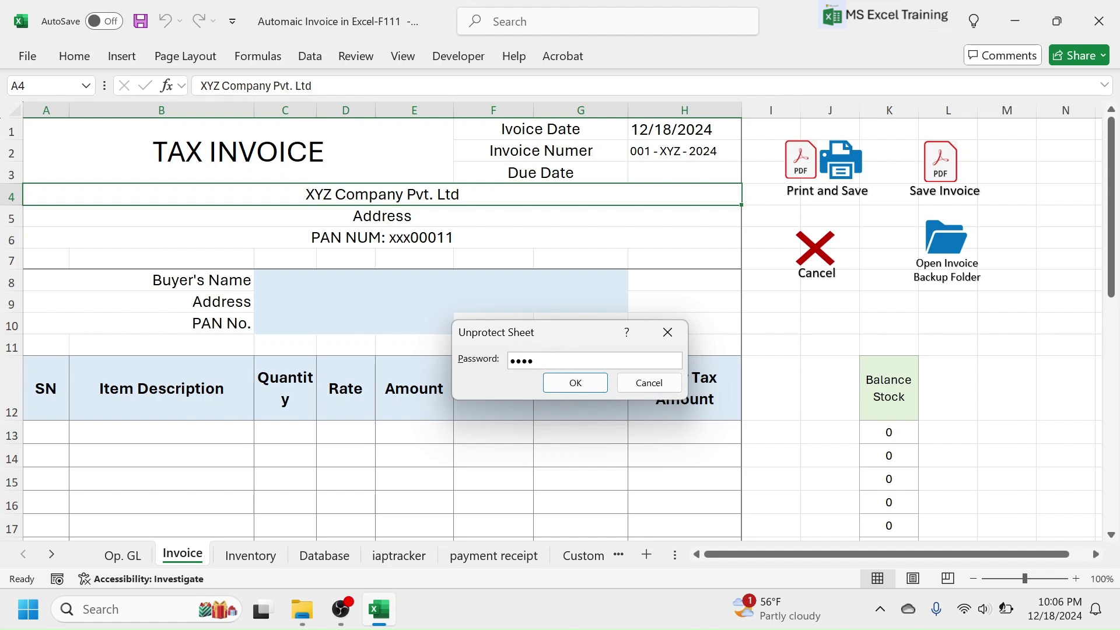
{"action": "left_click", "coordinate": [576, 385]}
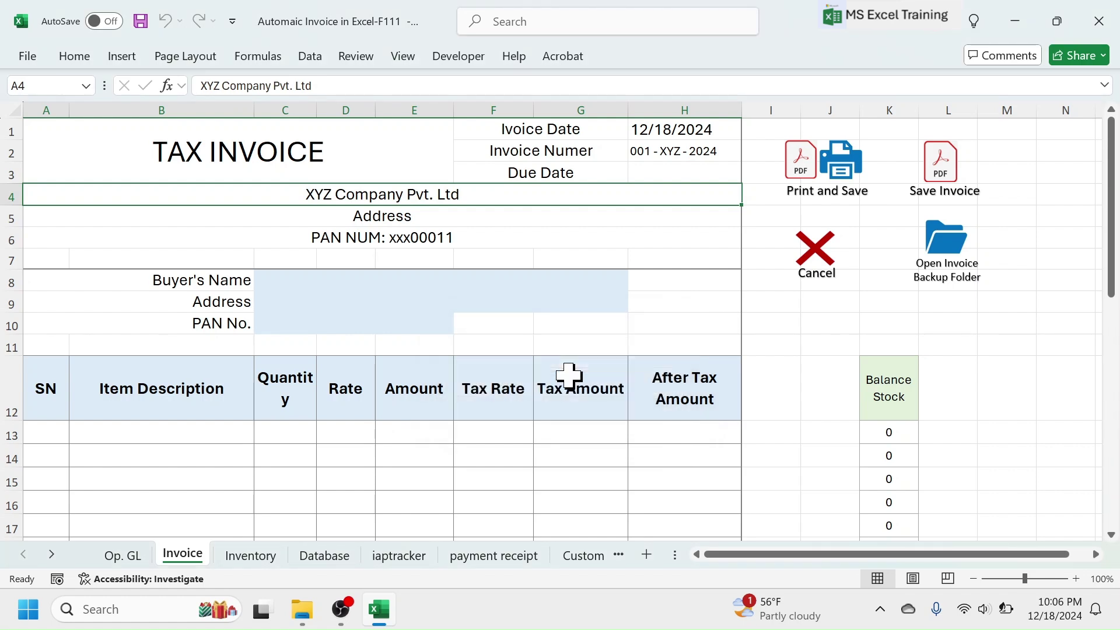
- Select the company name text in A4, then move to the Address A5 and PAN A6 cells
{"action": "double_click", "coordinate": [474, 193]}
{"action": "left_click_drag", "start_coordinate": [475, 192], "coordinate": [307, 200]}
{"action": "left_click", "coordinate": [426, 217]}
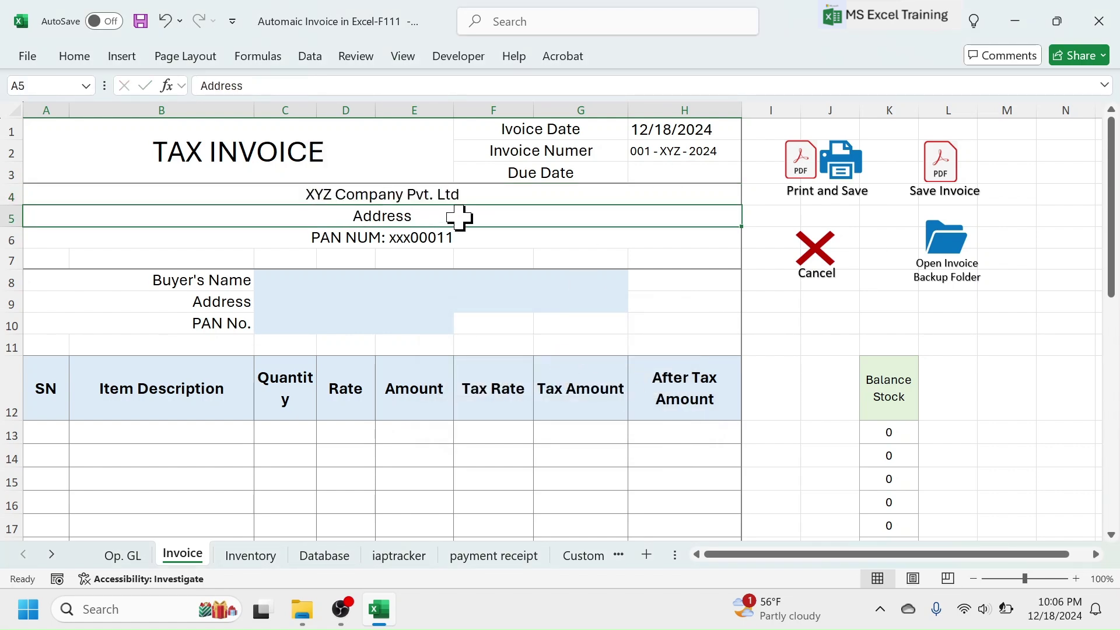
{"action": "left_click", "coordinate": [382, 236]}
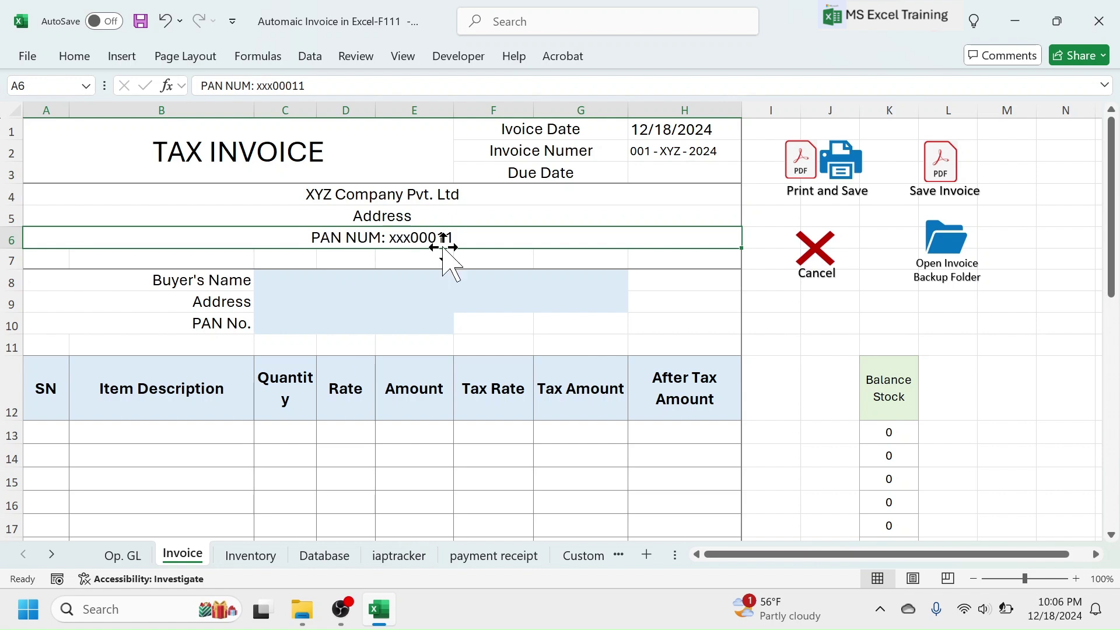
{"action": "left_click", "coordinate": [683, 153]}
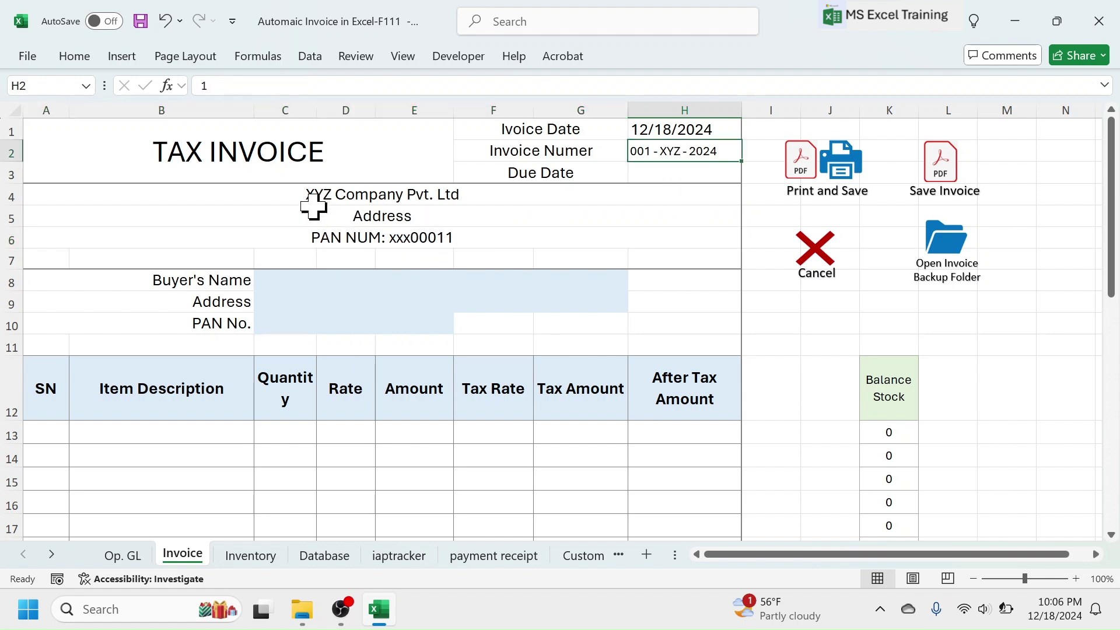
{"action": "right_click", "coordinate": [675, 150]}
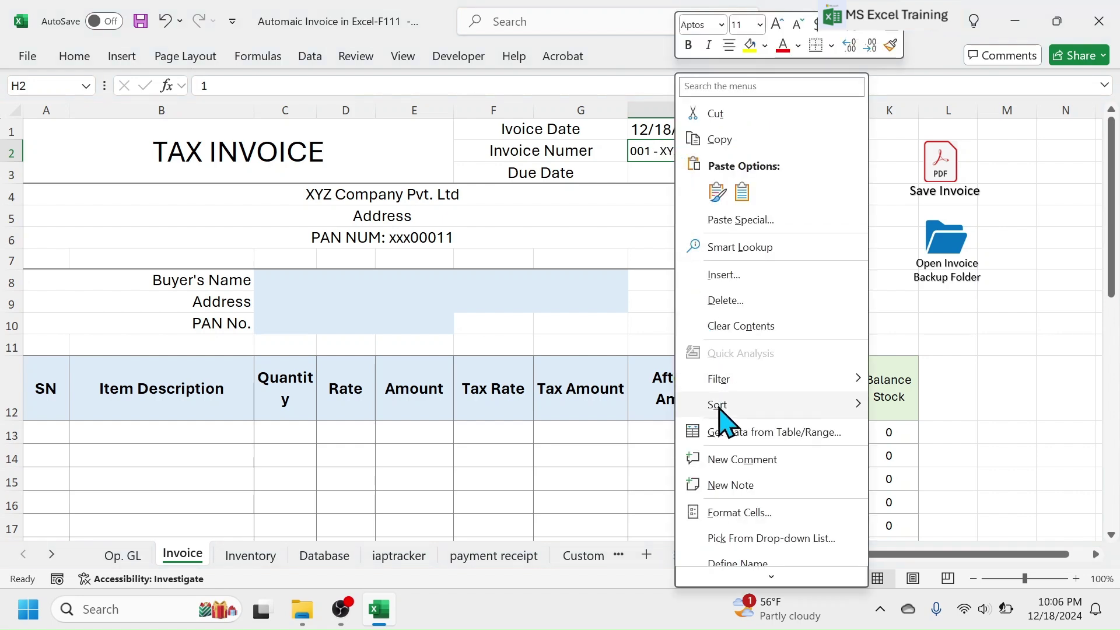
{"action": "left_click", "coordinate": [743, 513]}
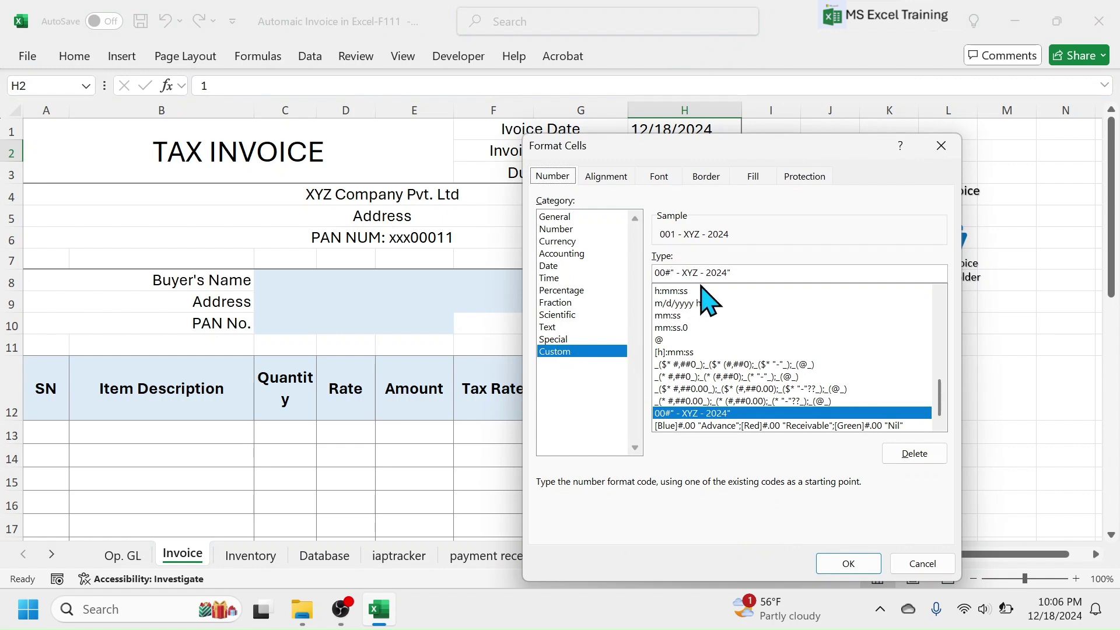
{"action": "left_click", "coordinate": [682, 273]}
{"action": "left_click", "coordinate": [847, 569]}
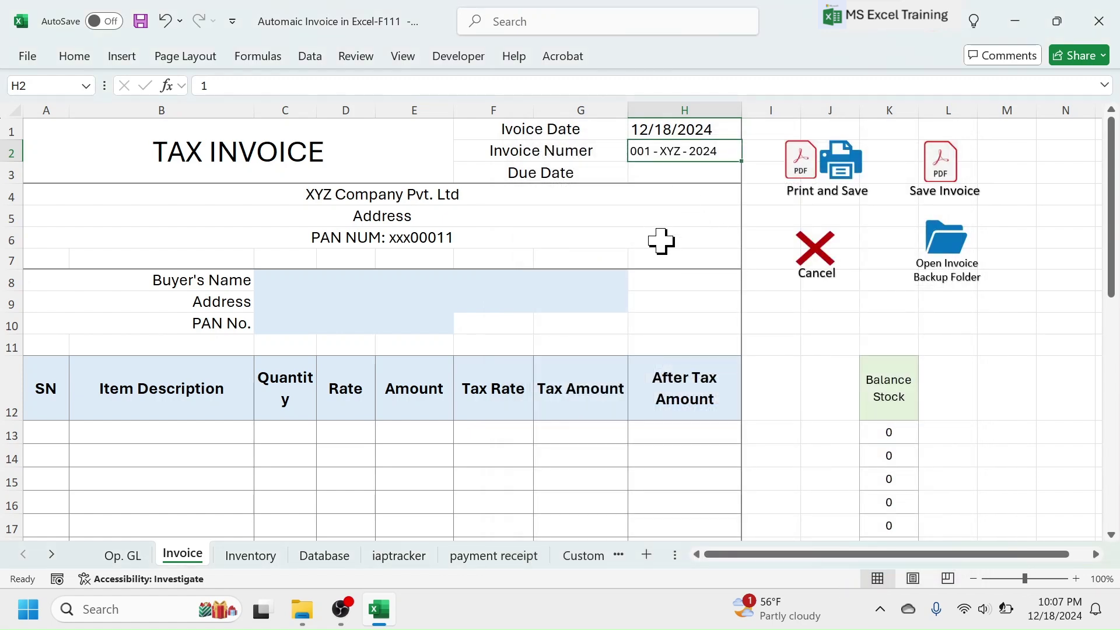
{"action": "left_click", "coordinate": [256, 557]}
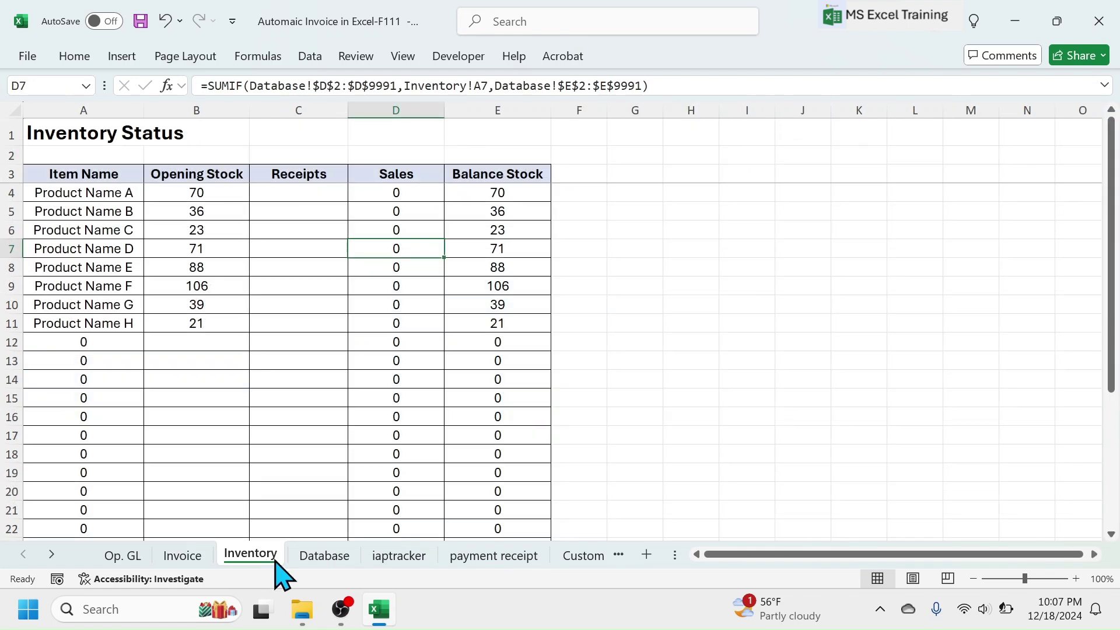
{"action": "left_click", "coordinate": [186, 554]}
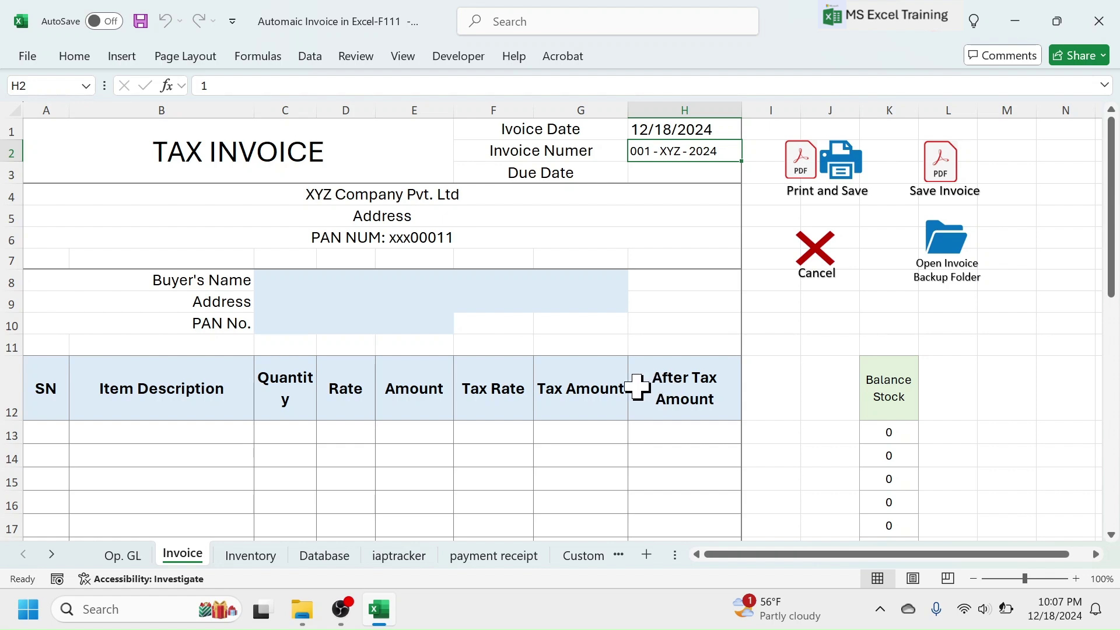
{"action": "left_click", "coordinate": [582, 557]}
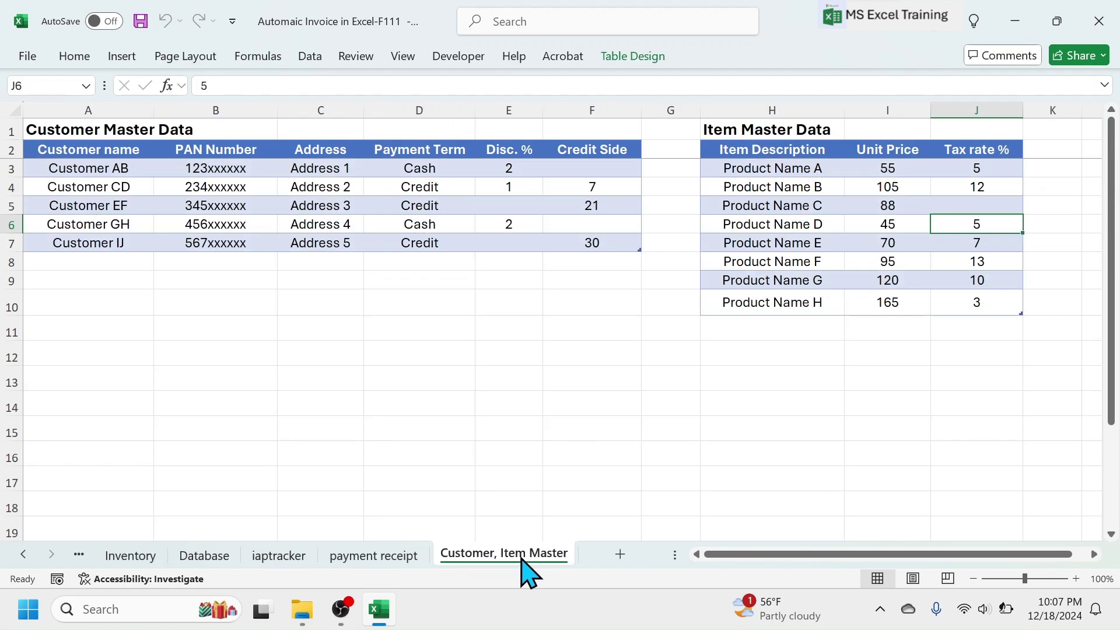
{"action": "left_click", "coordinate": [89, 176]}
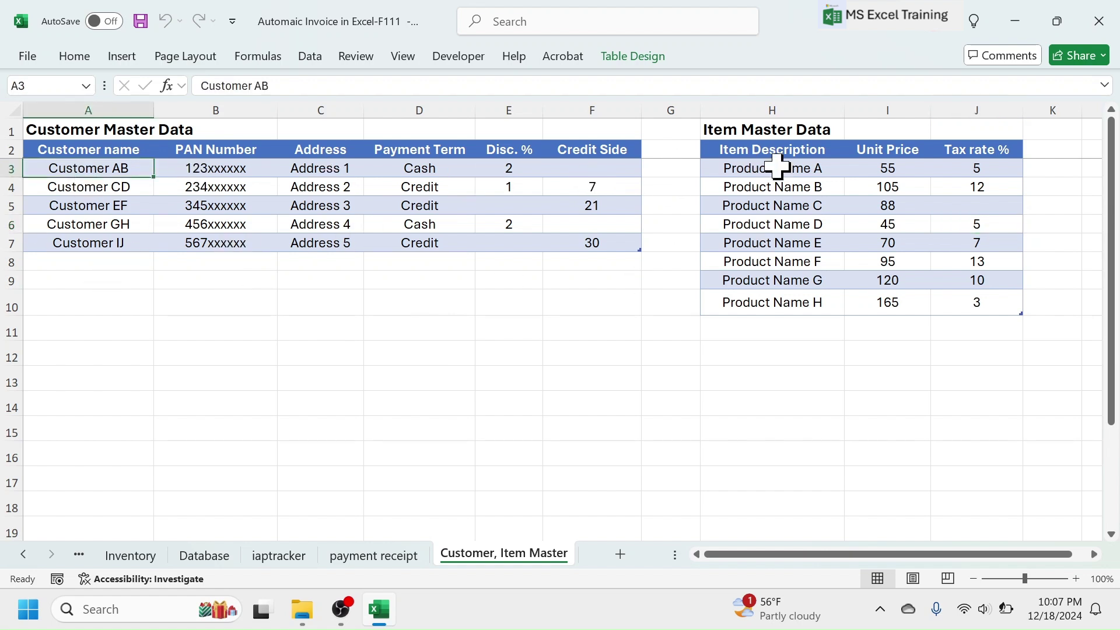
{"action": "left_click", "coordinate": [25, 555]}
{"action": "left_click", "coordinate": [26, 556]}
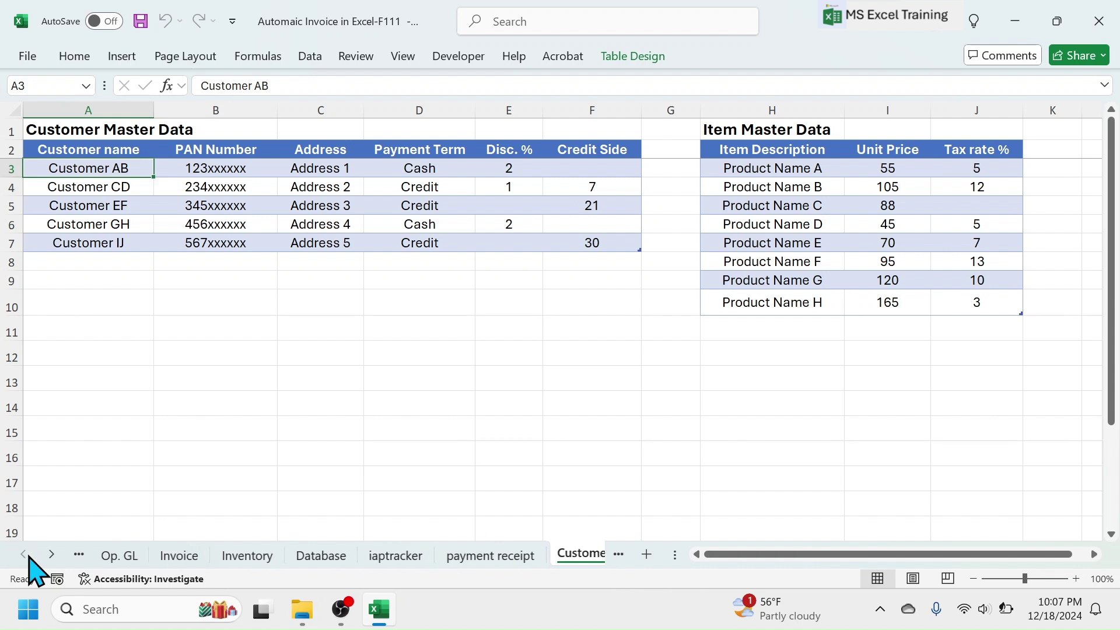
{"action": "left_click", "coordinate": [186, 560]}
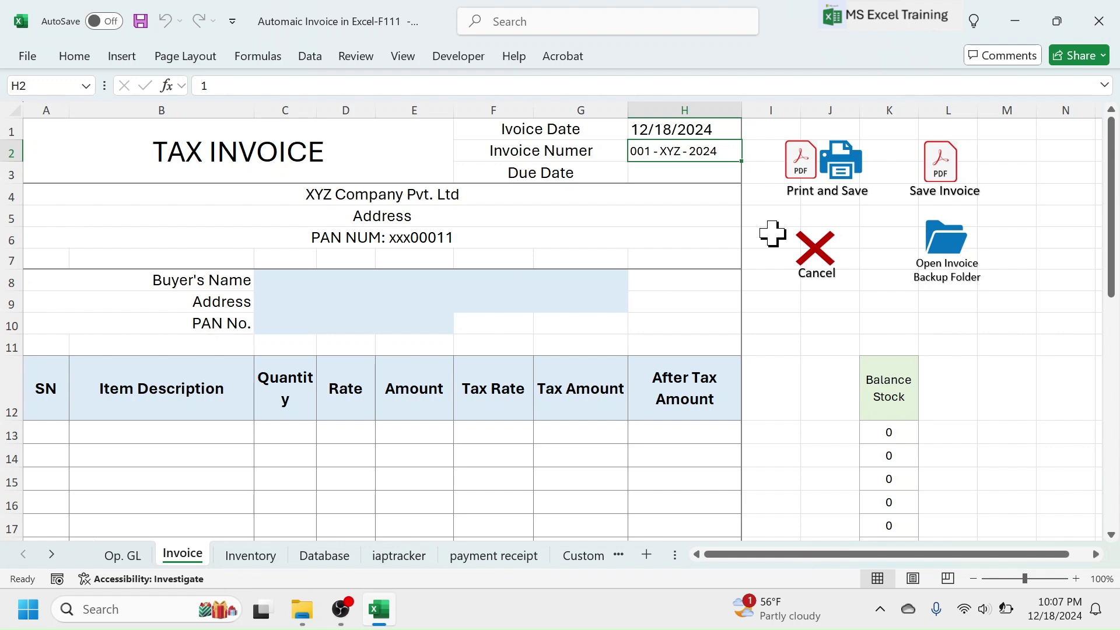
- Create a new folder named 'my invoices' on the desktop
{"action": "left_click", "coordinate": [1016, 24]}
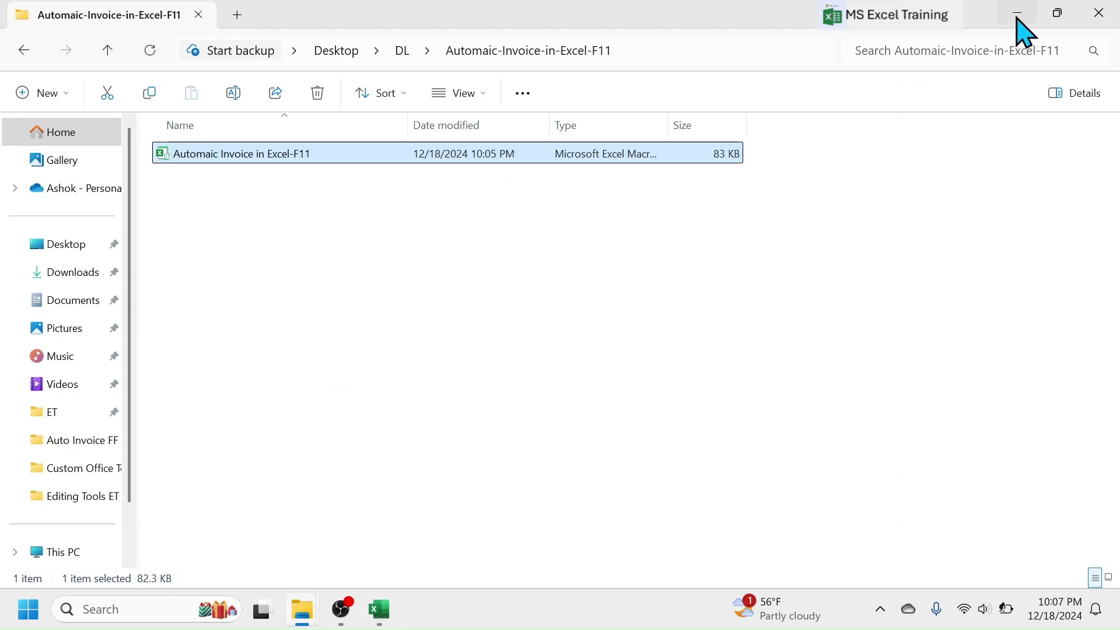
{"action": "left_click", "coordinate": [1018, 19]}
{"action": "left_click", "coordinate": [999, 17]}
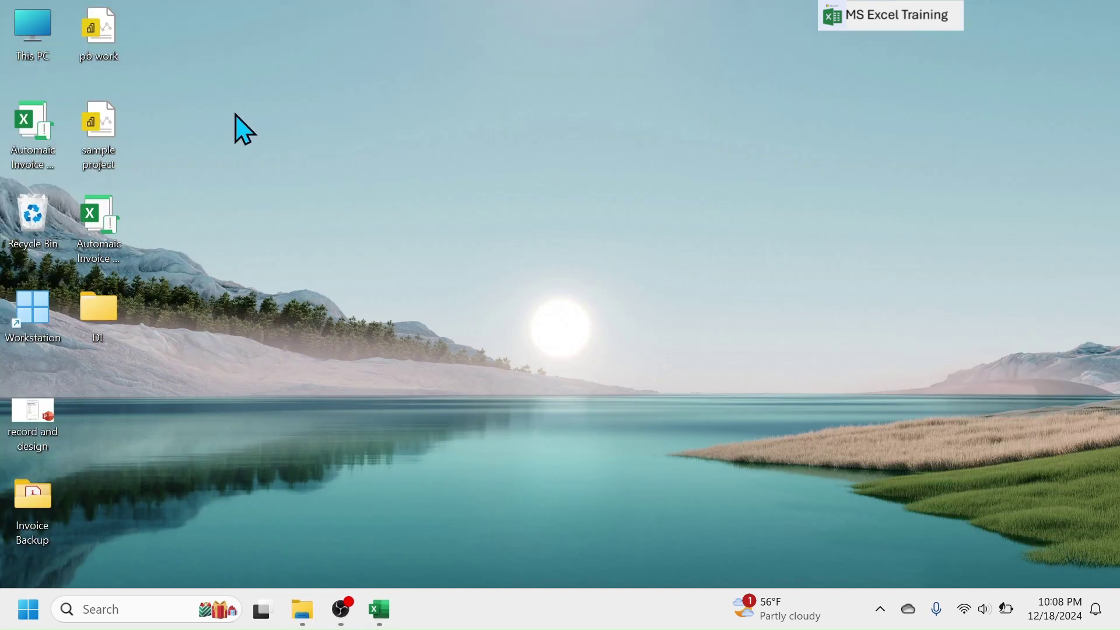
{"action": "right_click", "coordinate": [495, 115]}
{"action": "mouse_move", "coordinate": [554, 216]}
{"action": "left_click", "coordinate": [703, 217]}
{"action": "type", "text": "my invoices"}
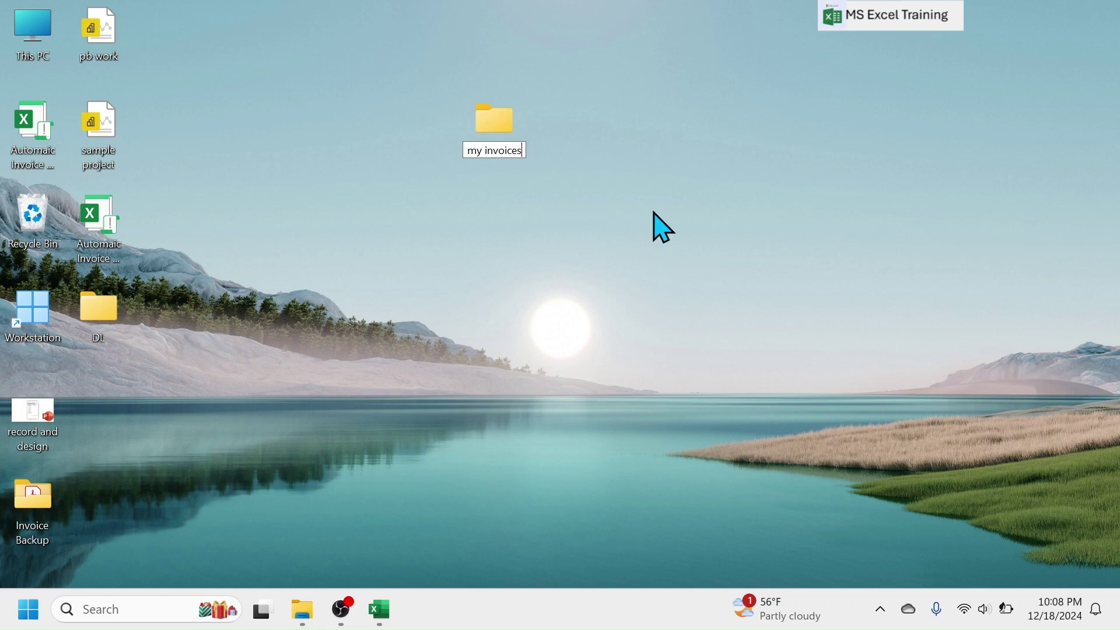
{"action": "key", "text": "Return"}
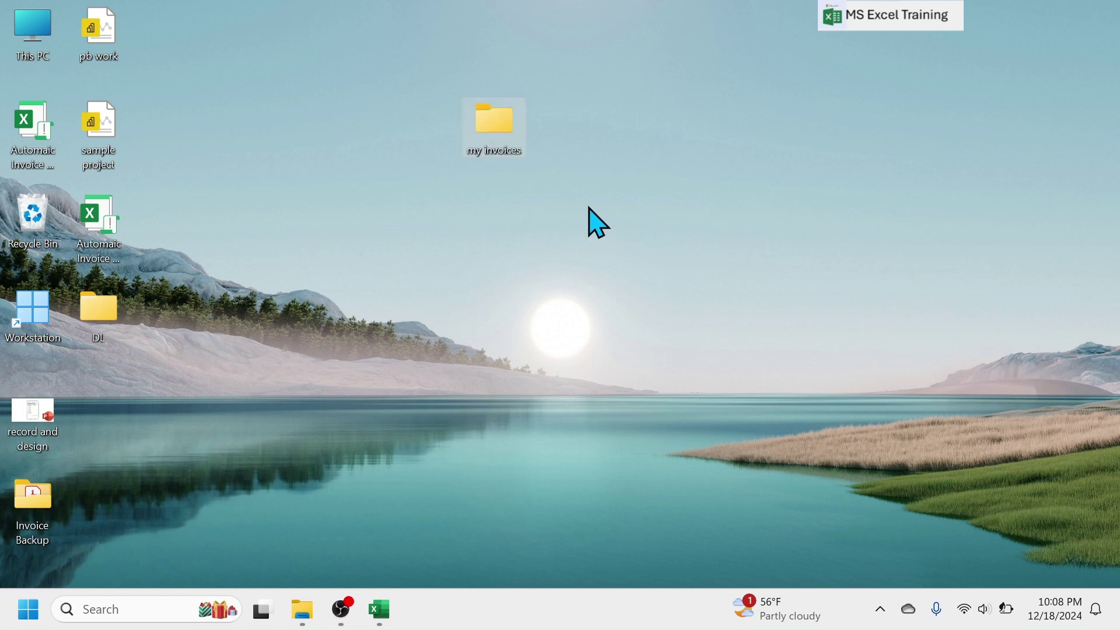
- Copy the full path of the my invoices folder and return to the invoice workbook
{"action": "double_click", "coordinate": [503, 126]}
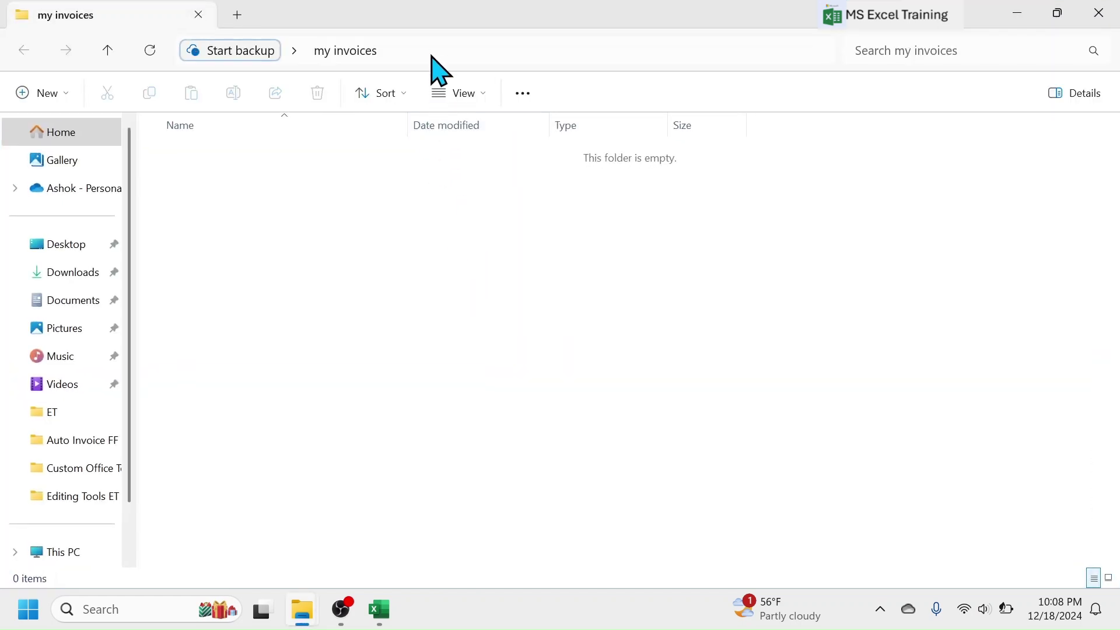
{"action": "left_click", "coordinate": [442, 52]}
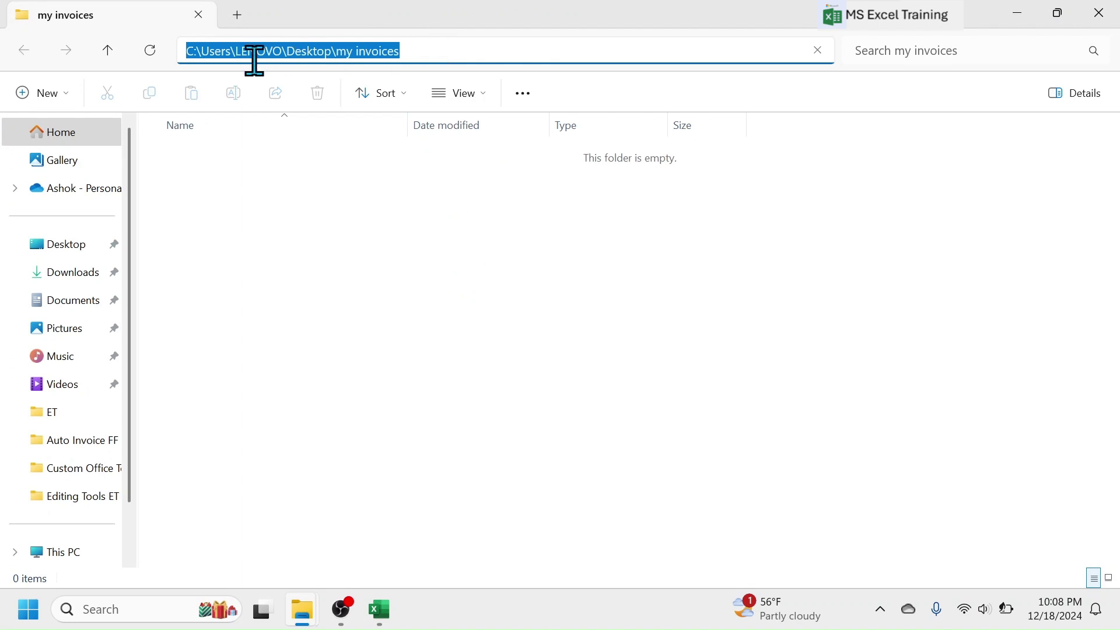
{"action": "right_click", "coordinate": [348, 58]}
{"action": "left_click", "coordinate": [389, 100]}
{"action": "left_click", "coordinate": [1020, 13]}
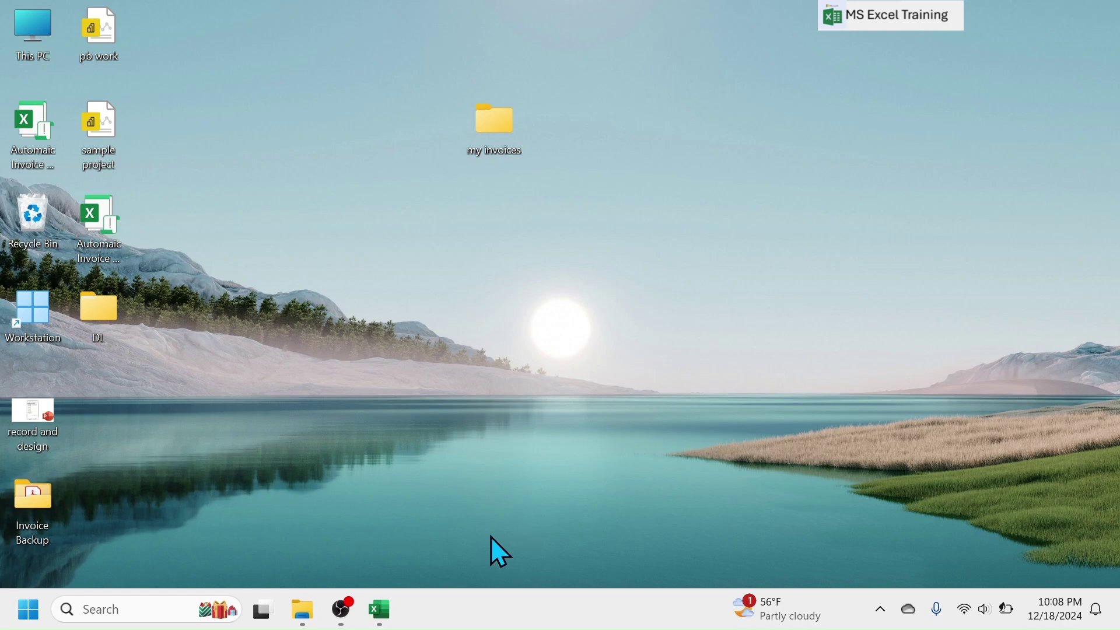
{"action": "left_click", "coordinate": [379, 613]}
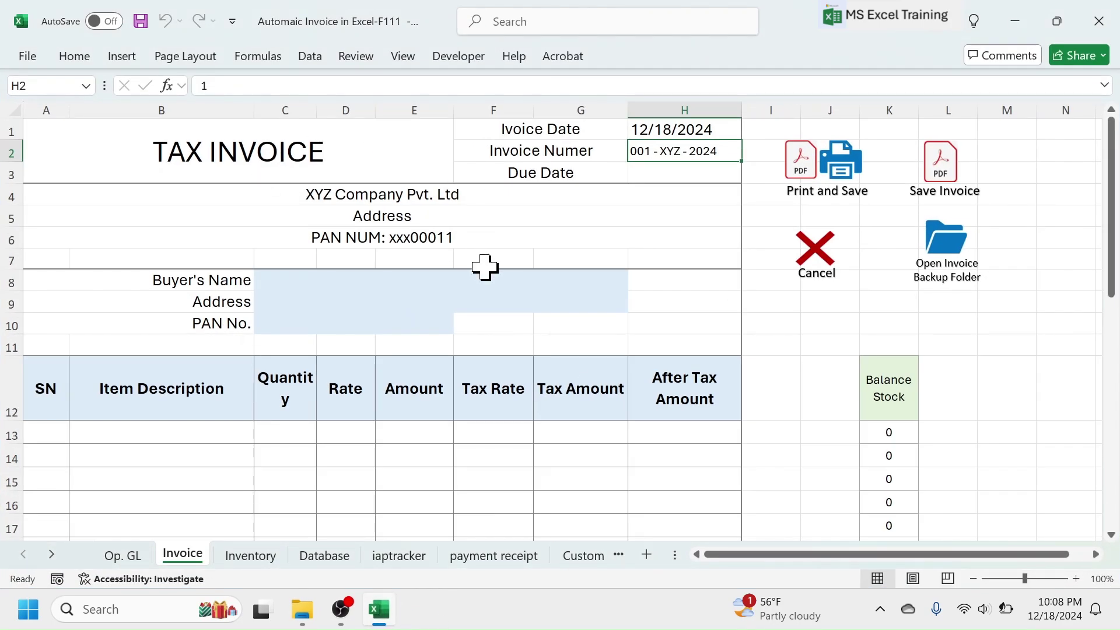
- In the VBA editor, paste the my invoices path over the first Invoice Backup folder path
{"action": "left_click", "coordinate": [458, 57]}
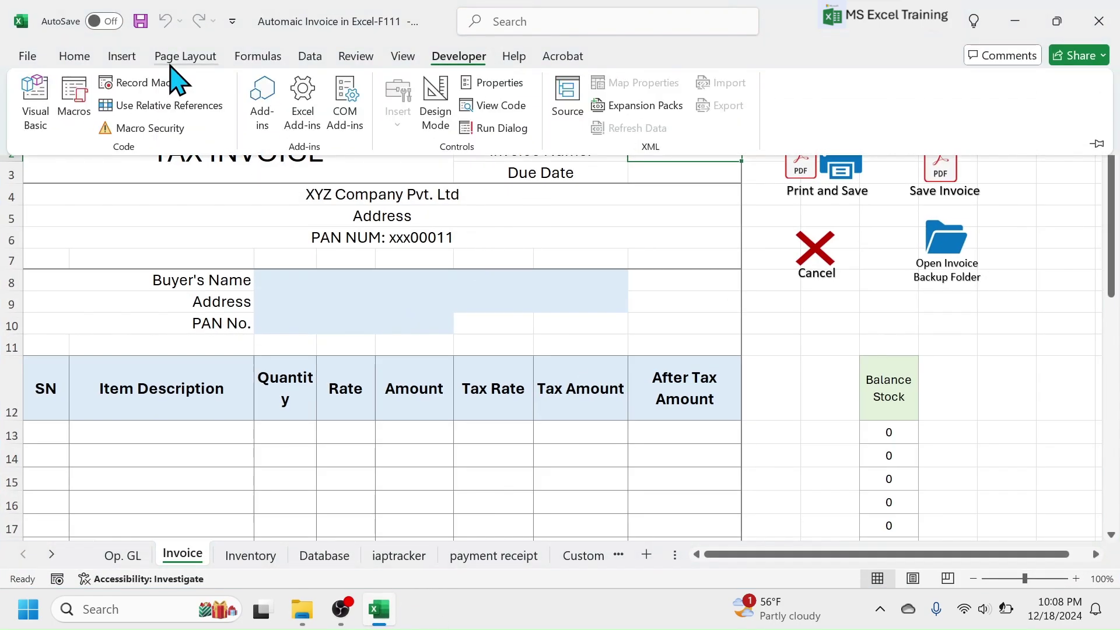
{"action": "left_click", "coordinate": [36, 98]}
{"action": "scroll", "coordinate": [1093, 142], "scroll_direction": "down", "scroll_amount": 1}
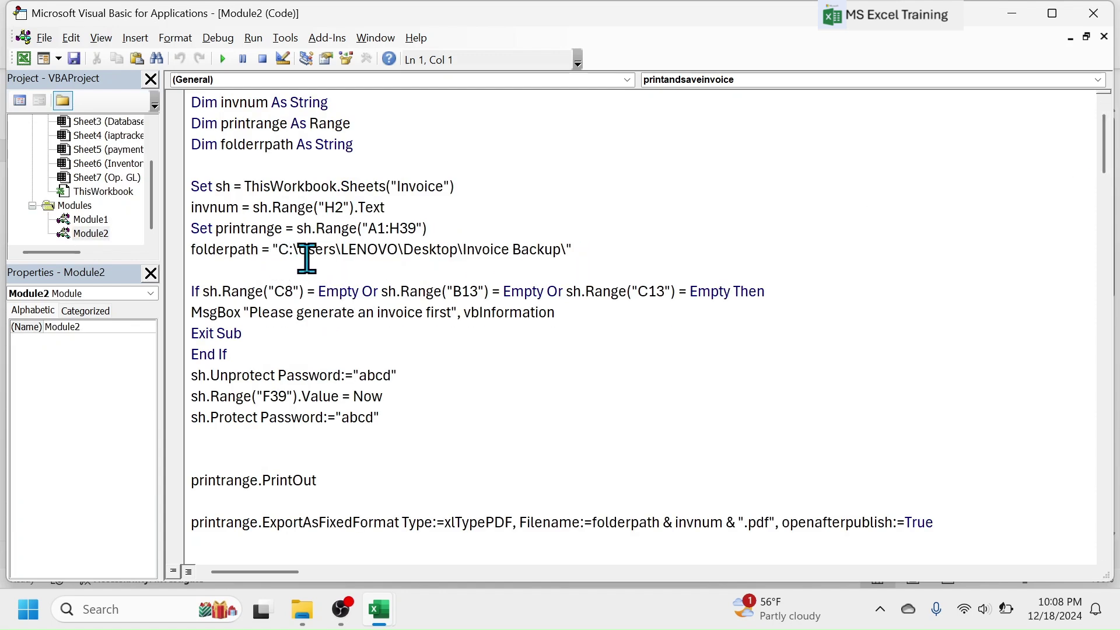
{"action": "left_click_drag", "start_coordinate": [279, 250], "coordinate": [561, 249]}
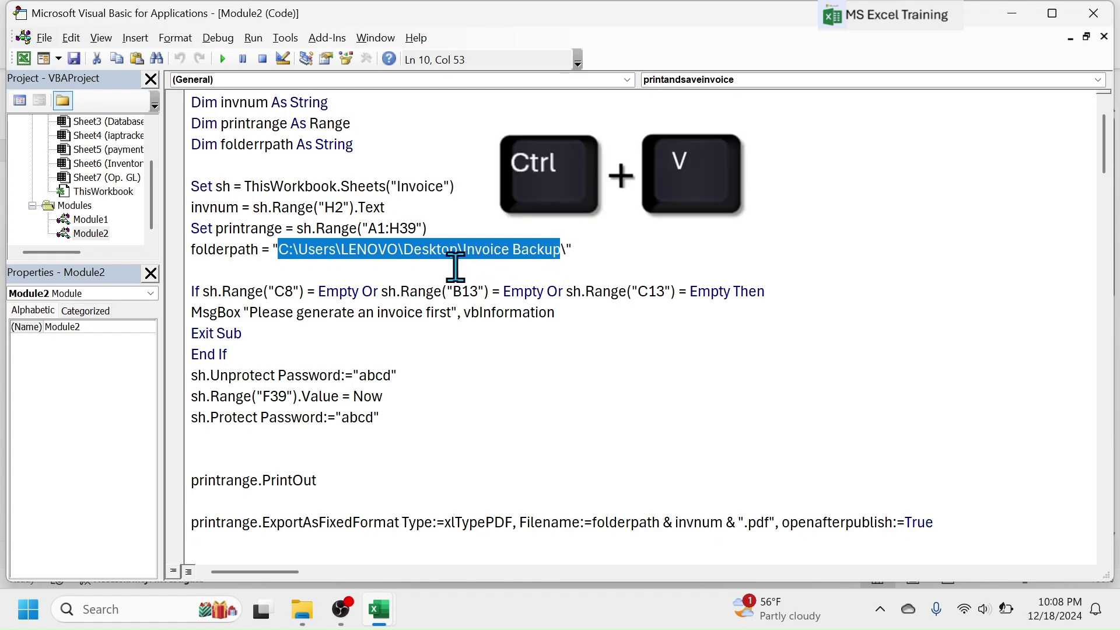
{"action": "key", "text": "ctrl+v"}
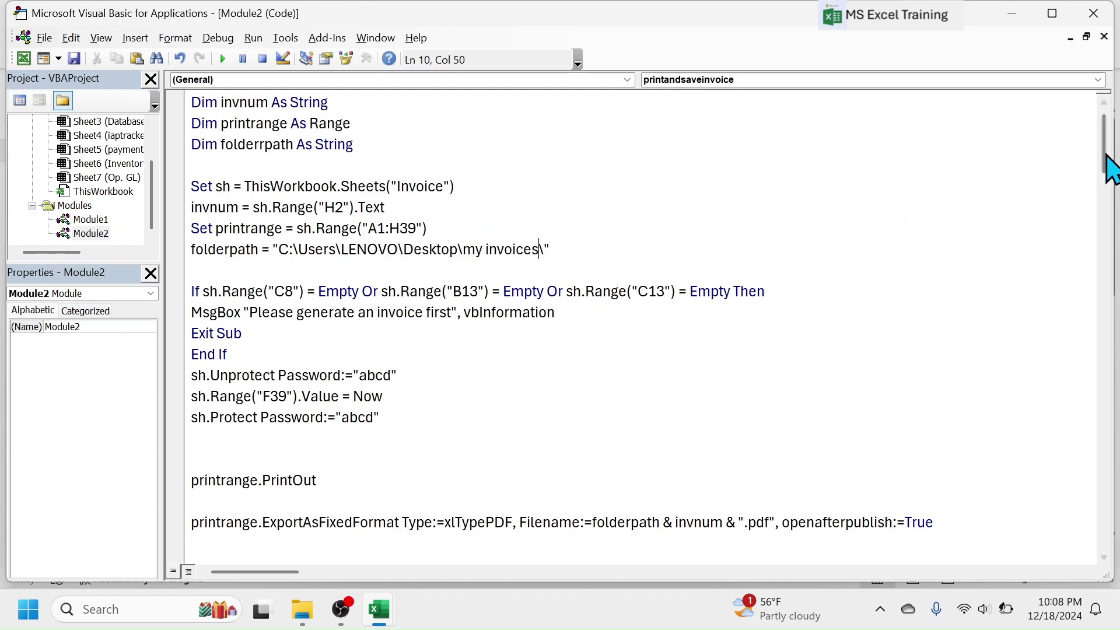
- Replace the remaining two macro folder paths with the my invoices path
{"action": "left_click_drag", "start_coordinate": [1108, 166], "coordinate": [1110, 260]}
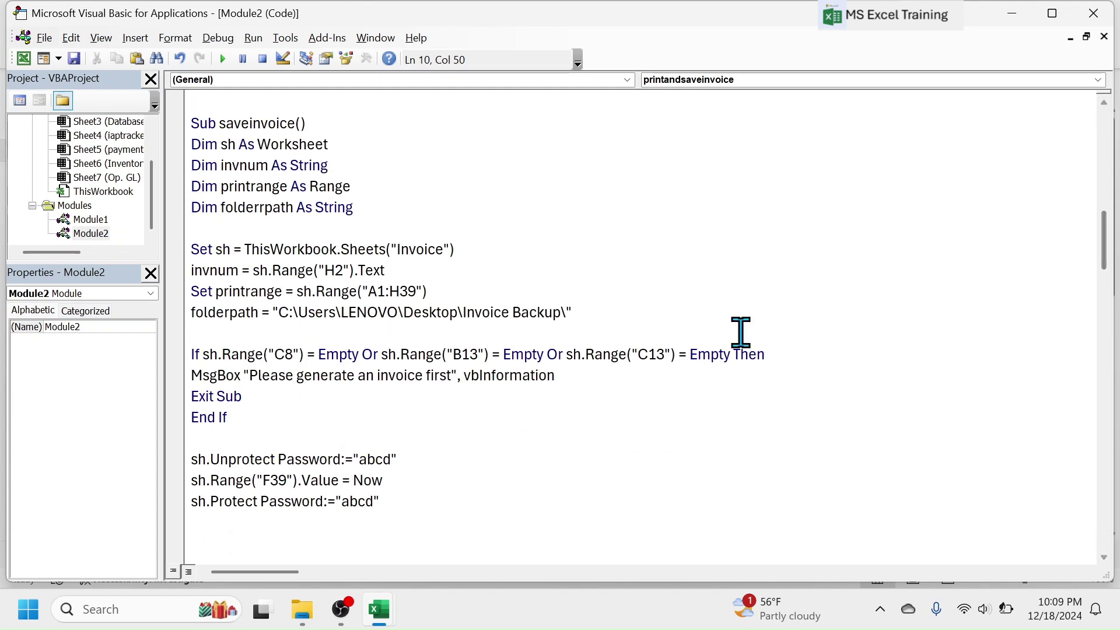
{"action": "left_click_drag", "start_coordinate": [280, 312], "coordinate": [564, 321]}
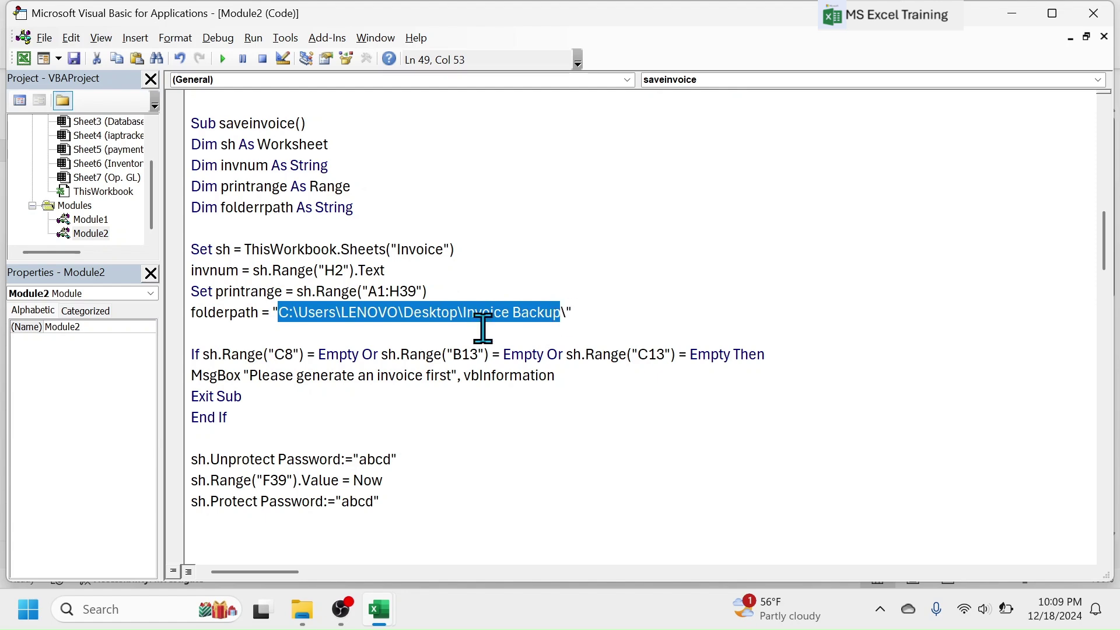
{"action": "key", "text": "ctrl+v"}
{"action": "left_click_drag", "start_coordinate": [1106, 256], "coordinate": [1105, 385]}
{"action": "left_click_drag", "start_coordinate": [279, 228], "coordinate": [561, 229]}
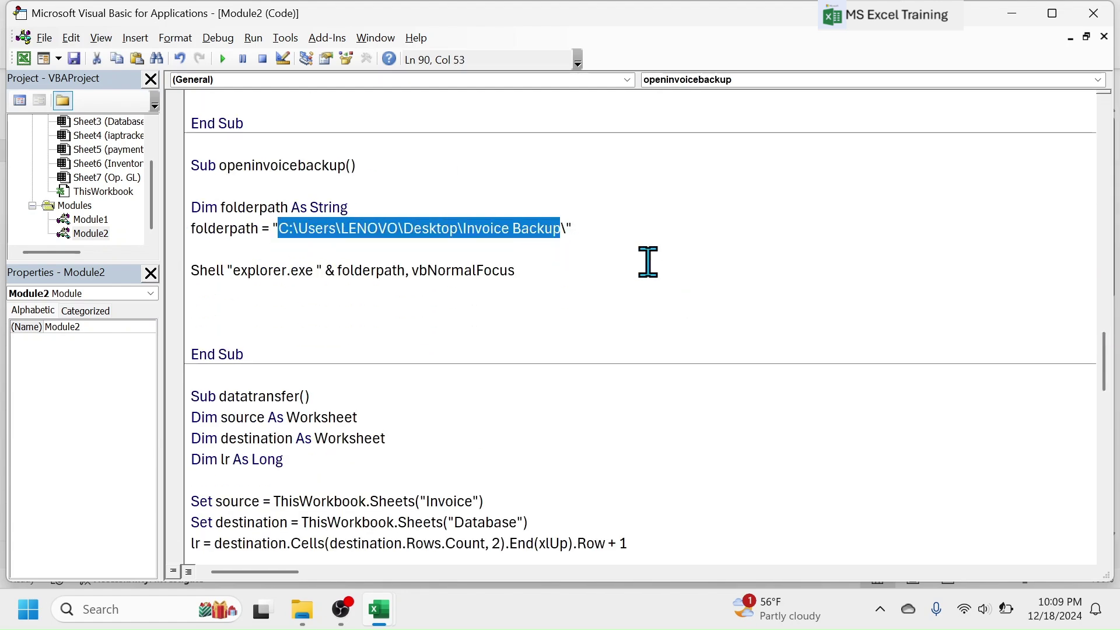
{"action": "key", "text": "ctrl+v"}
{"action": "left_click_drag", "start_coordinate": [1103, 356], "coordinate": [1108, 137]}
- Save to the Desktop as Excel Macro-Enabled Workbook 'My Invoice Template' and close the VBA editor
{"action": "left_click", "coordinate": [73, 59]}
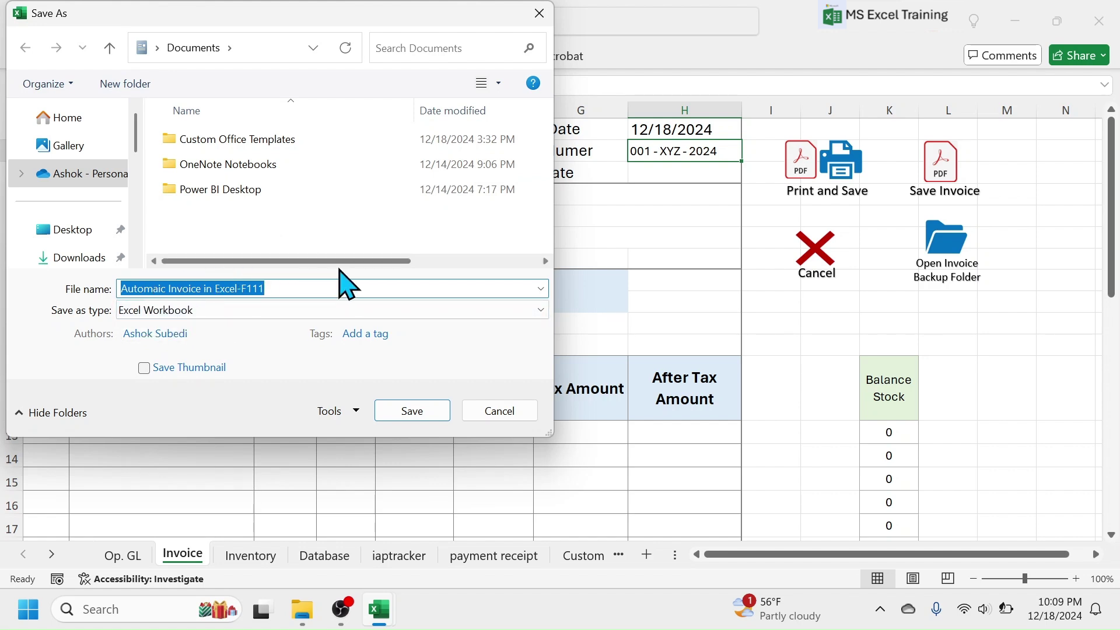
{"action": "scroll", "coordinate": [134, 143], "scroll_direction": "down", "scroll_amount": 1}
{"action": "left_click", "coordinate": [56, 202]}
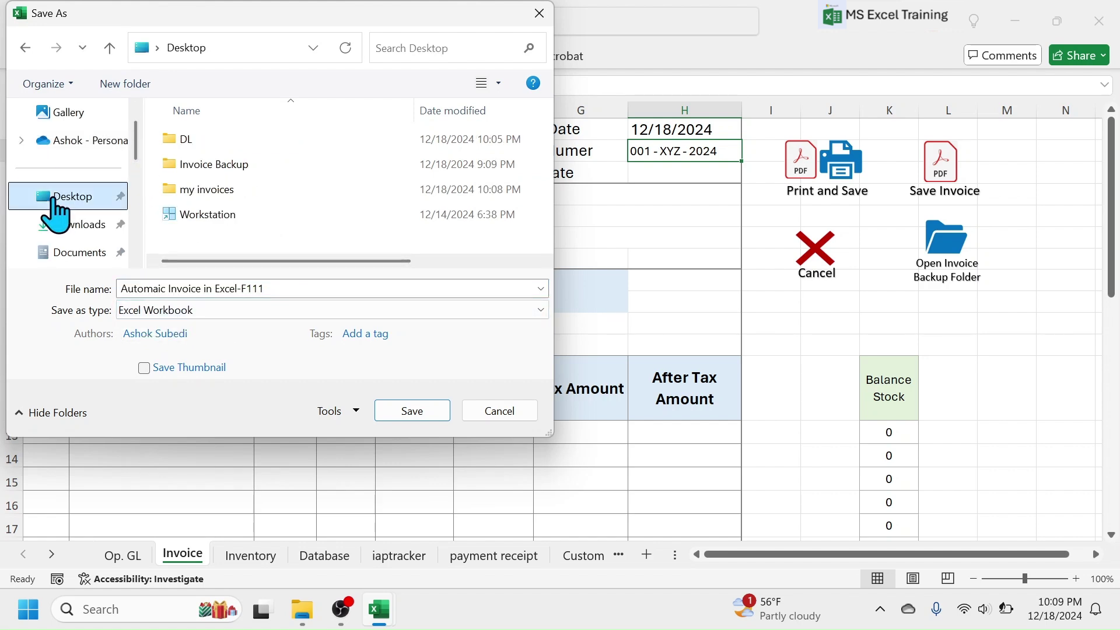
{"action": "left_click", "coordinate": [193, 311]}
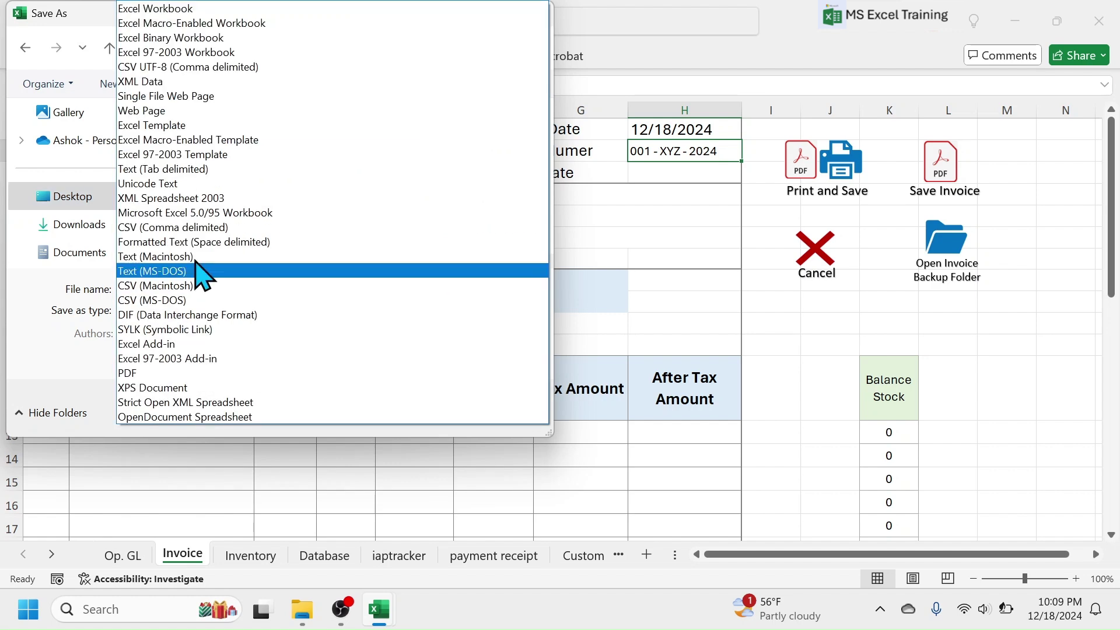
{"action": "left_click", "coordinate": [196, 25]}
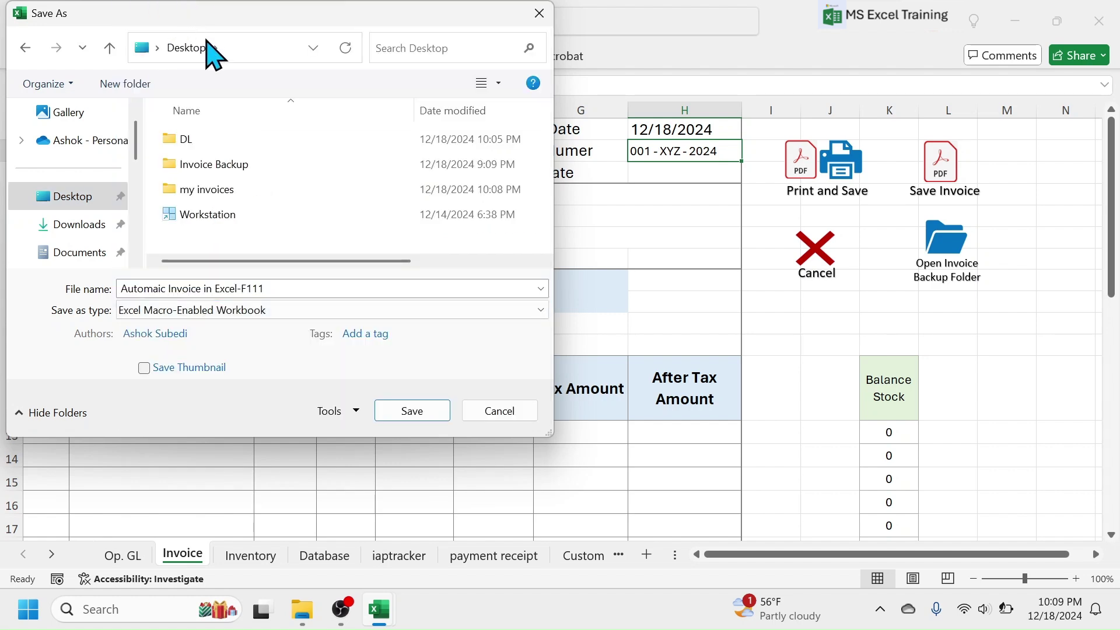
{"action": "left_click", "coordinate": [274, 286]}
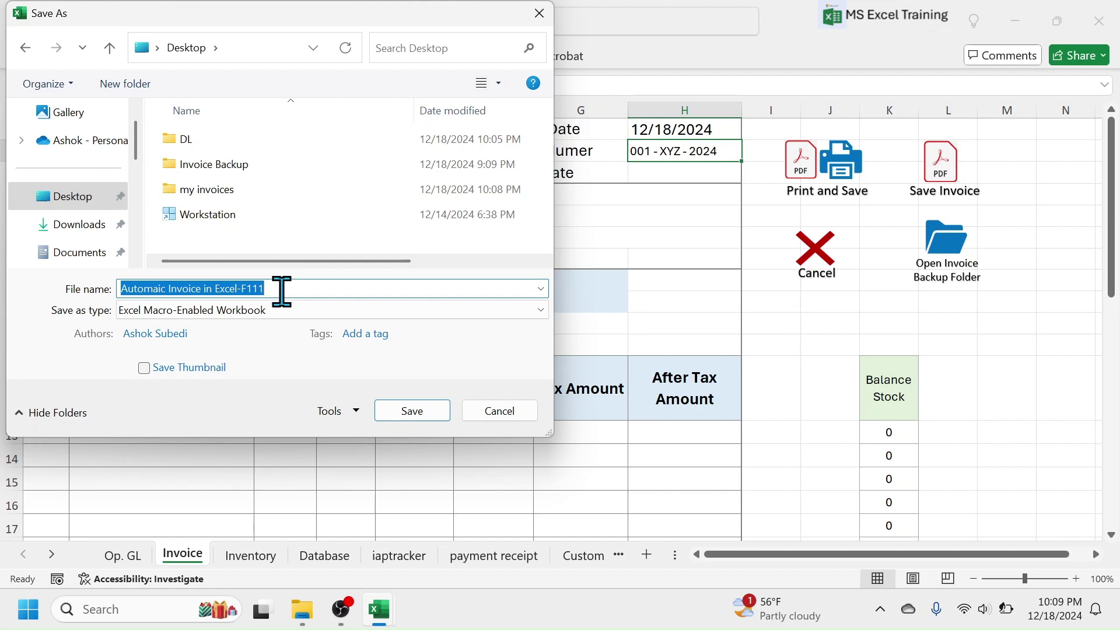
{"action": "type", "text": "My Invoice"}
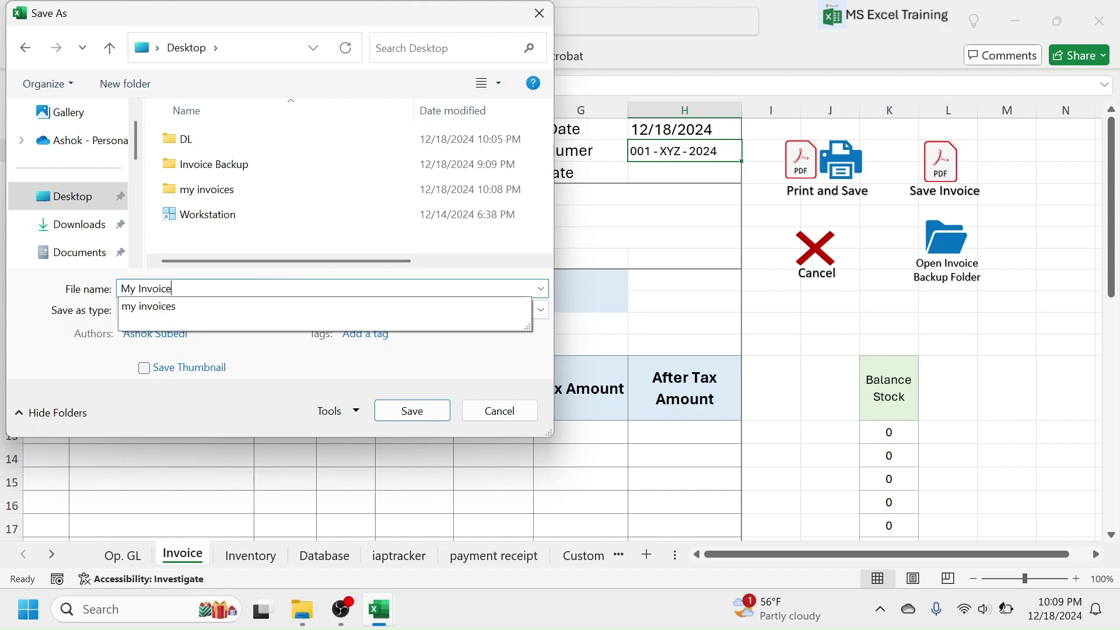
{"action": "left_click", "coordinate": [281, 289]}
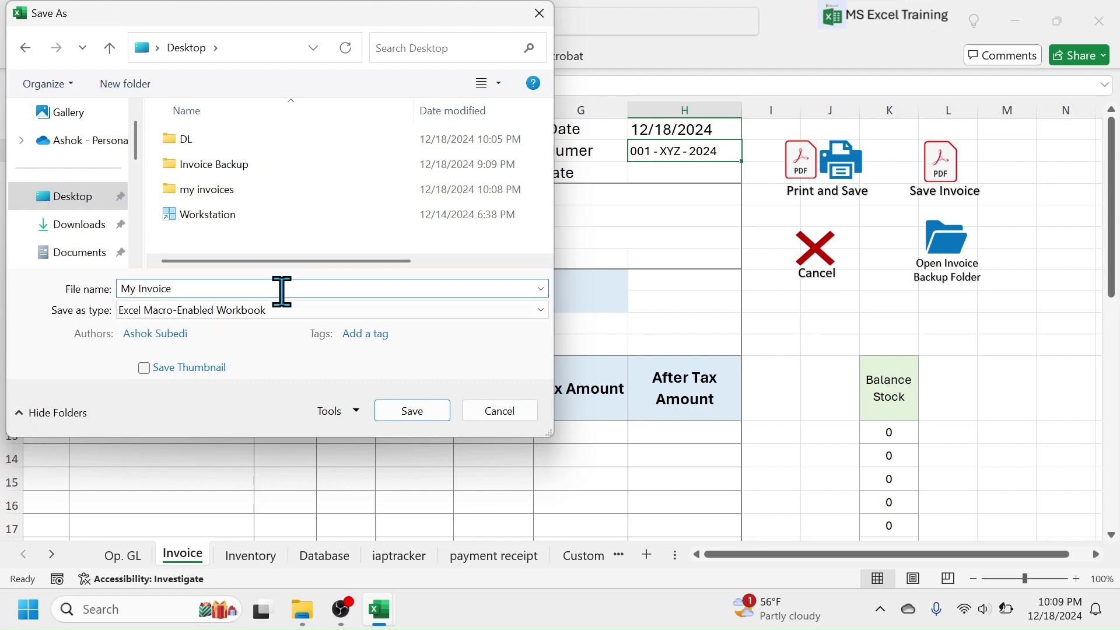
{"action": "left_click", "coordinate": [393, 409]}
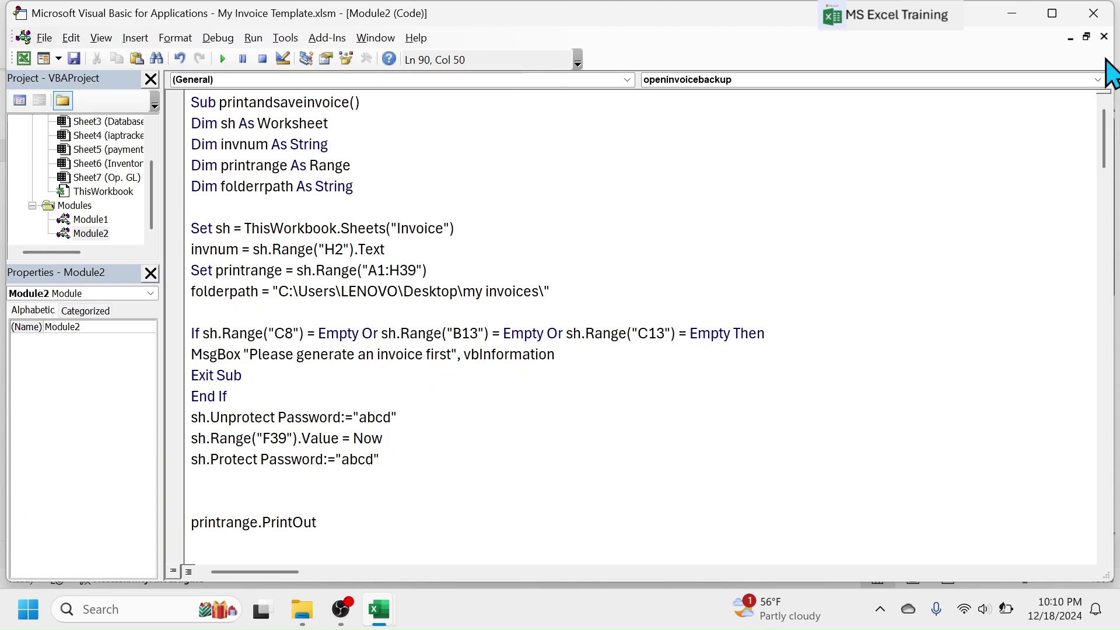
{"action": "left_click", "coordinate": [1093, 14]}
- Reopen My Invoice Template from the desktop with macros enabled
{"action": "left_click", "coordinate": [1096, 16]}
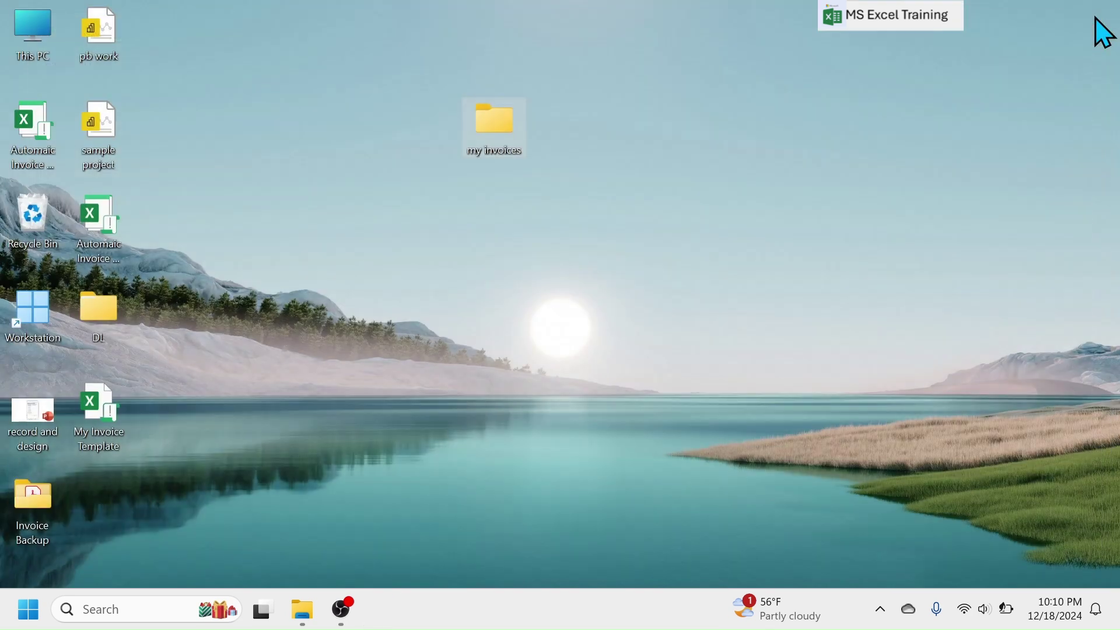
{"action": "double_click", "coordinate": [113, 430]}
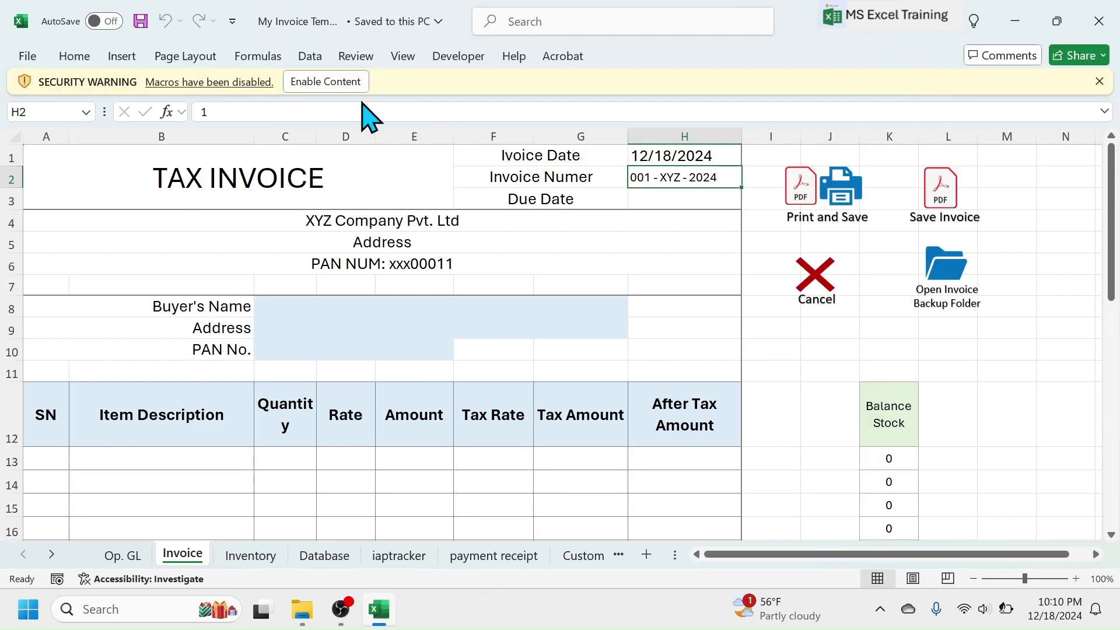
{"action": "left_click", "coordinate": [322, 82]}
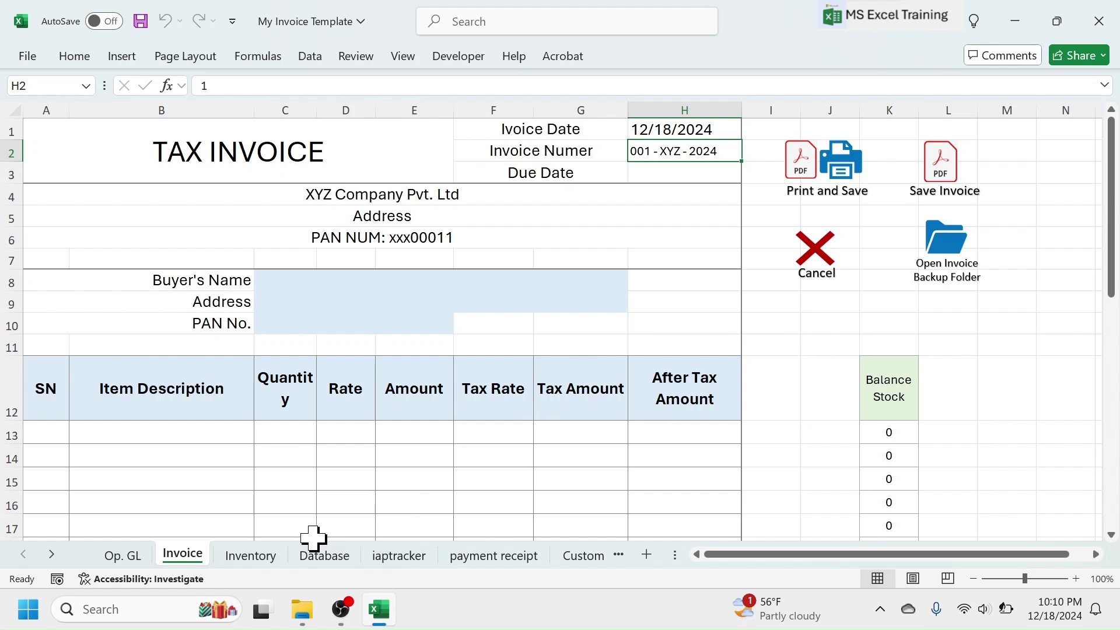
- Fill the invoice for Customer EF with 12 of Product Name C
{"action": "left_click", "coordinate": [356, 283]}
{"action": "left_click", "coordinate": [635, 283]}
{"action": "left_click", "coordinate": [344, 329]}
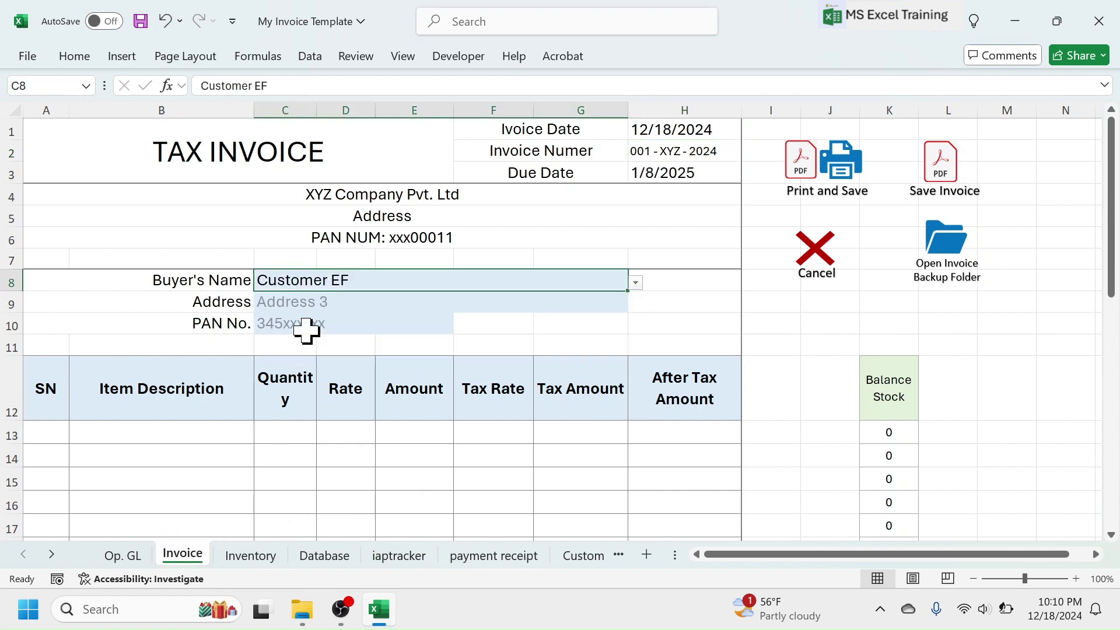
{"action": "left_click", "coordinate": [233, 433]}
{"action": "left_click", "coordinate": [262, 436]}
{"action": "left_click", "coordinate": [141, 481]}
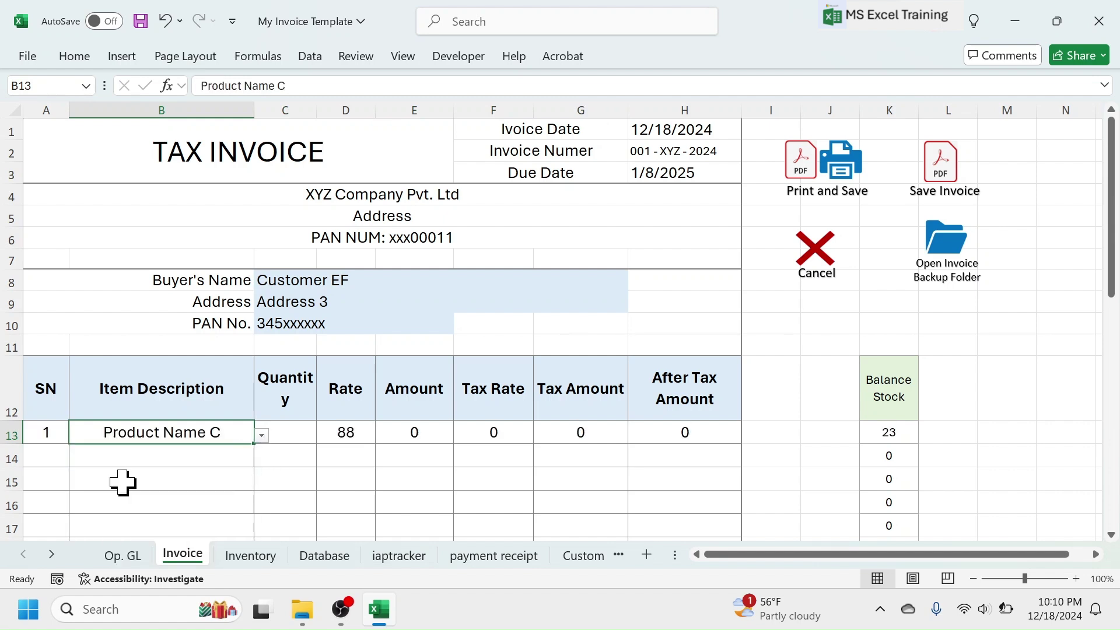
{"action": "left_click", "coordinate": [287, 431]}
{"action": "type", "text": "12"}
{"action": "key", "text": "Return"}
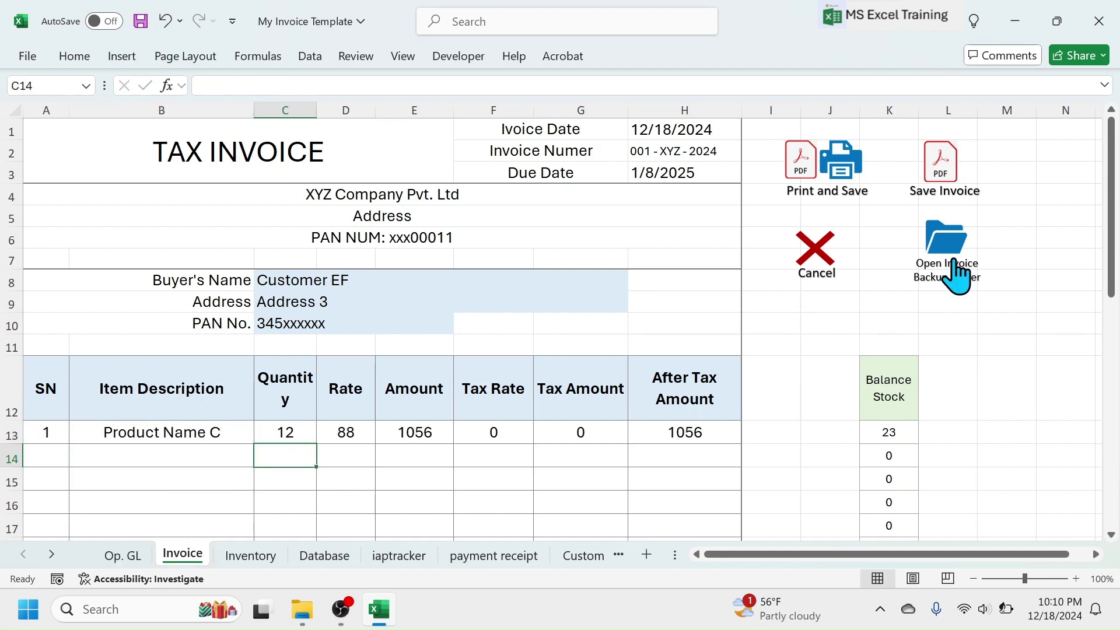
- Save the invoice as PDF, verify its Database record, and return to the Invoice sheet
{"action": "left_click", "coordinate": [942, 166]}
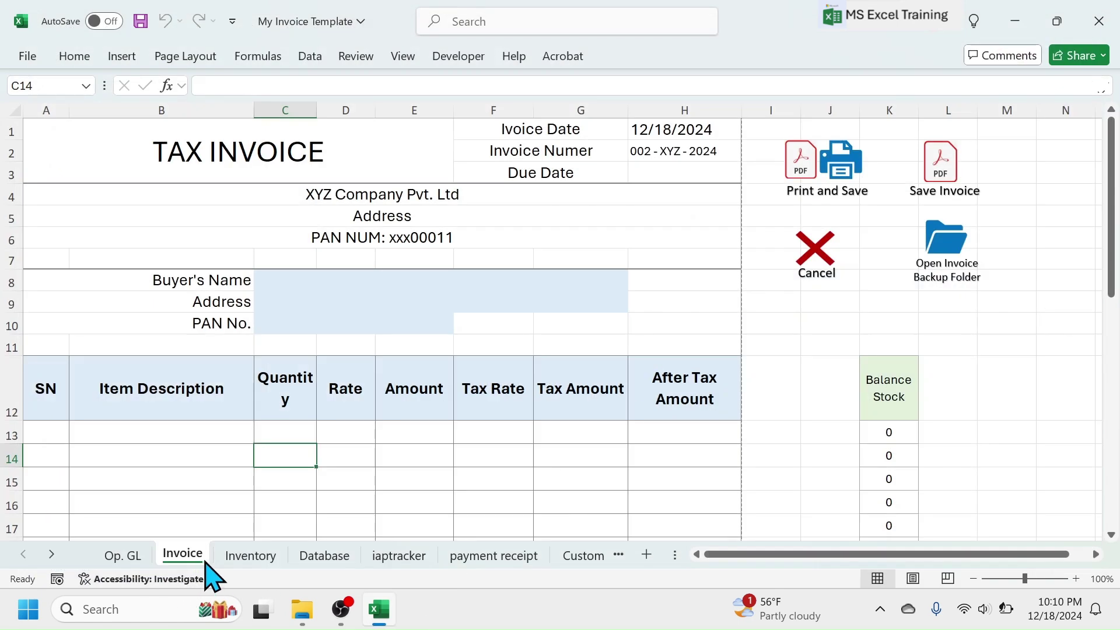
{"action": "left_click", "coordinate": [251, 553]}
{"action": "left_click", "coordinate": [395, 234]}
{"action": "left_click", "coordinate": [324, 556]}
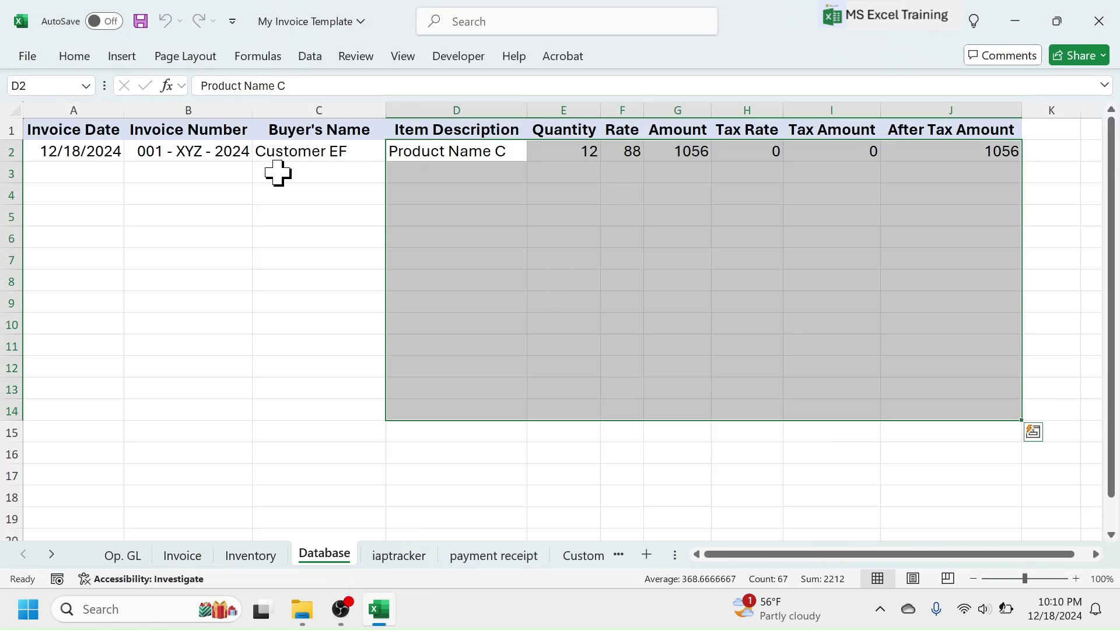
{"action": "left_click", "coordinate": [278, 173]}
{"action": "left_click", "coordinate": [399, 554]}
{"action": "key", "text": "ctrl+Page_Down"}
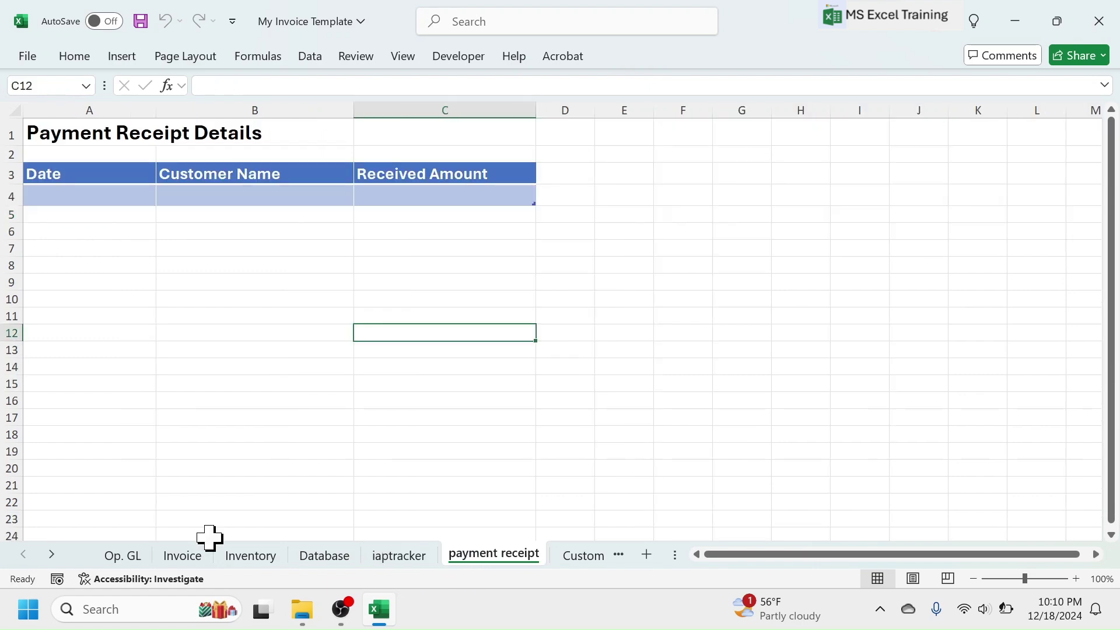
{"action": "left_click", "coordinate": [185, 553]}
- Close Excel saving changes, then view PDF 001 - XYZ - 2024 in the my invoices folder
{"action": "left_click", "coordinate": [1099, 21]}
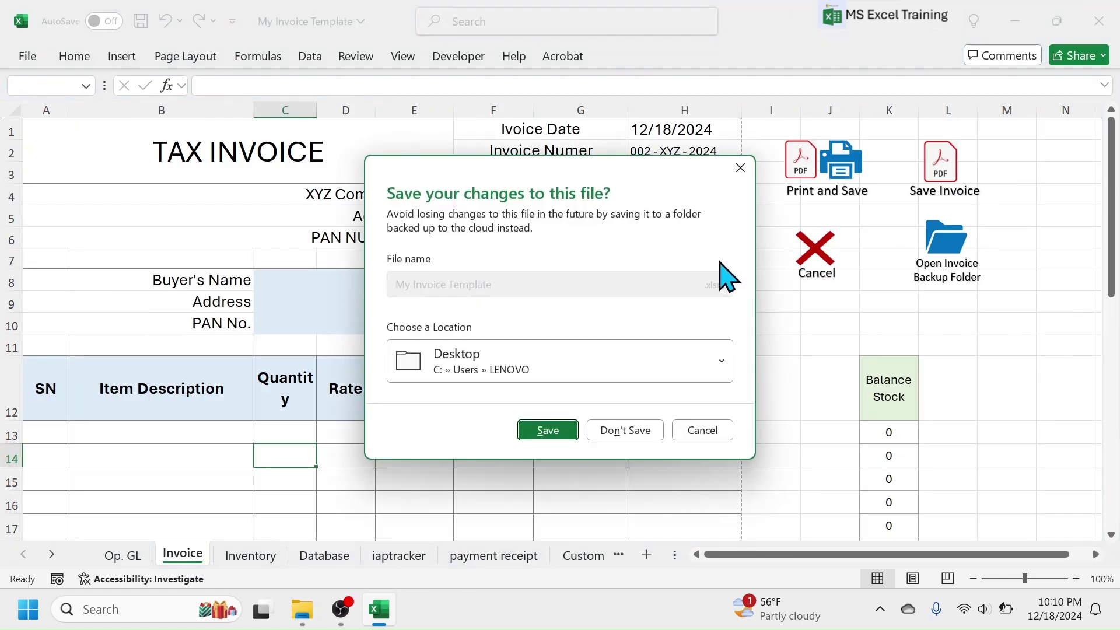
{"action": "left_click", "coordinate": [543, 429]}
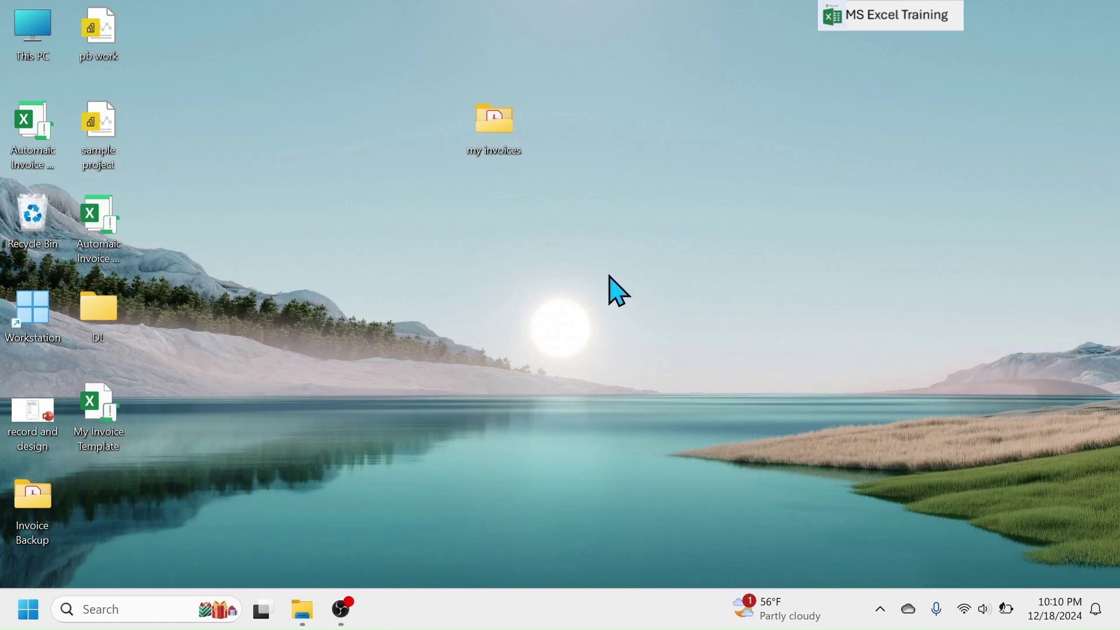
{"action": "double_click", "coordinate": [494, 136]}
{"action": "left_click", "coordinate": [199, 162]}
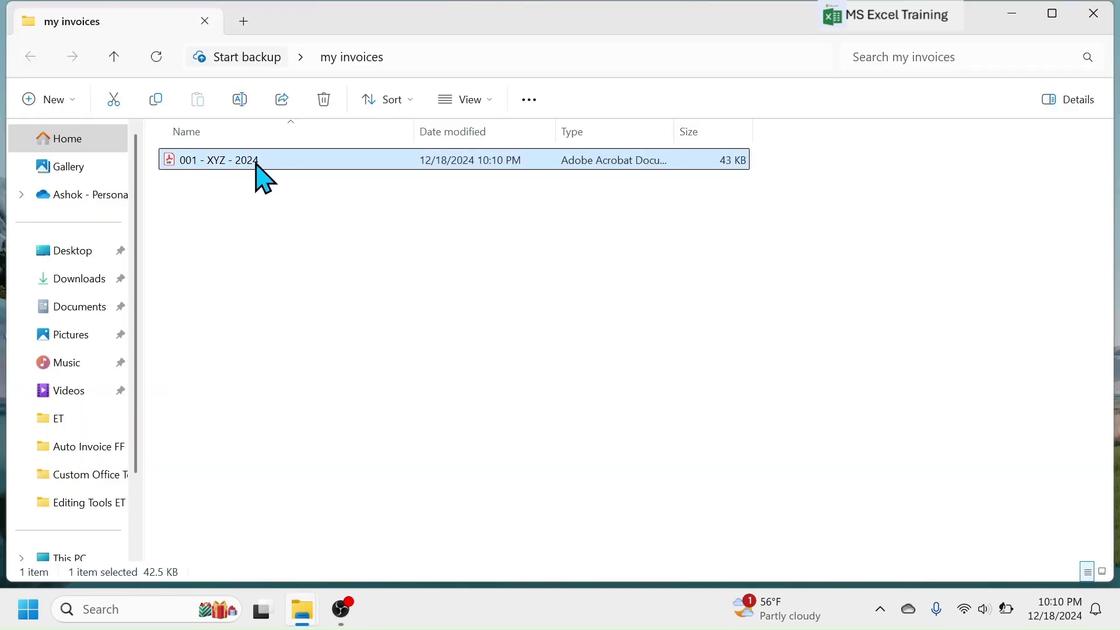
{"action": "left_click", "coordinate": [586, 246]}
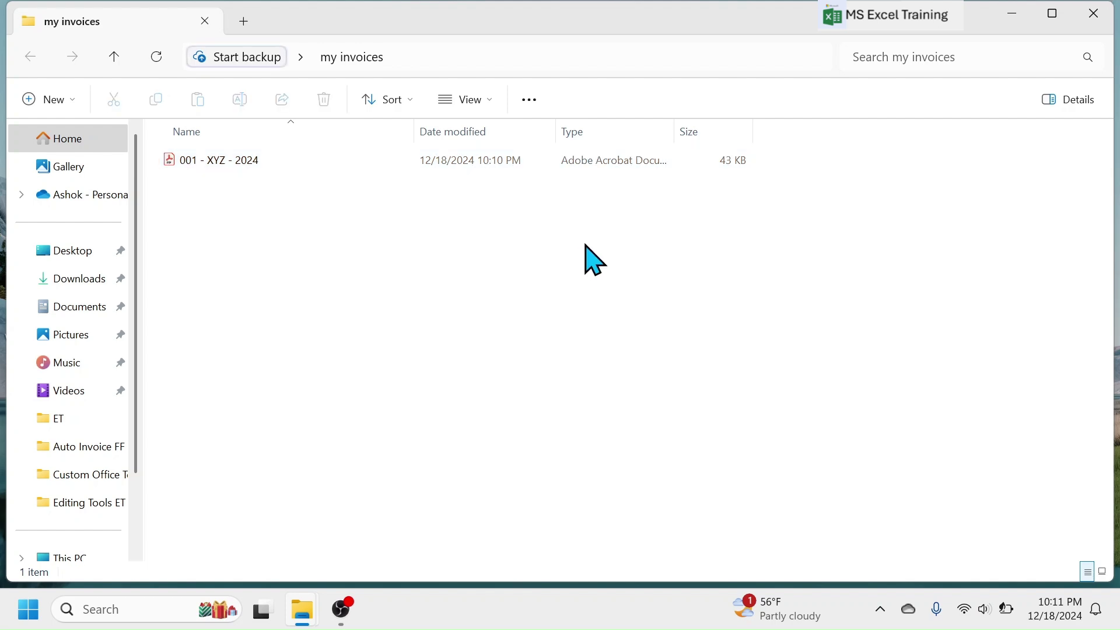